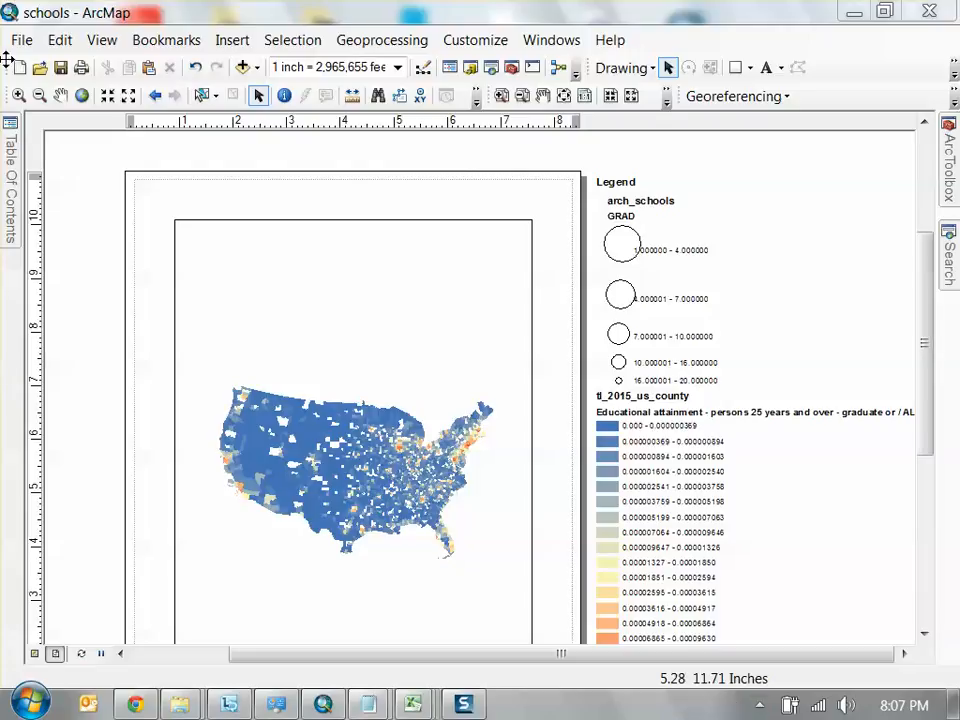
Create a new blank map document, saving the changes to the schools map, and show the new map in data view
left_click(18, 69)
double_click(378, 250)
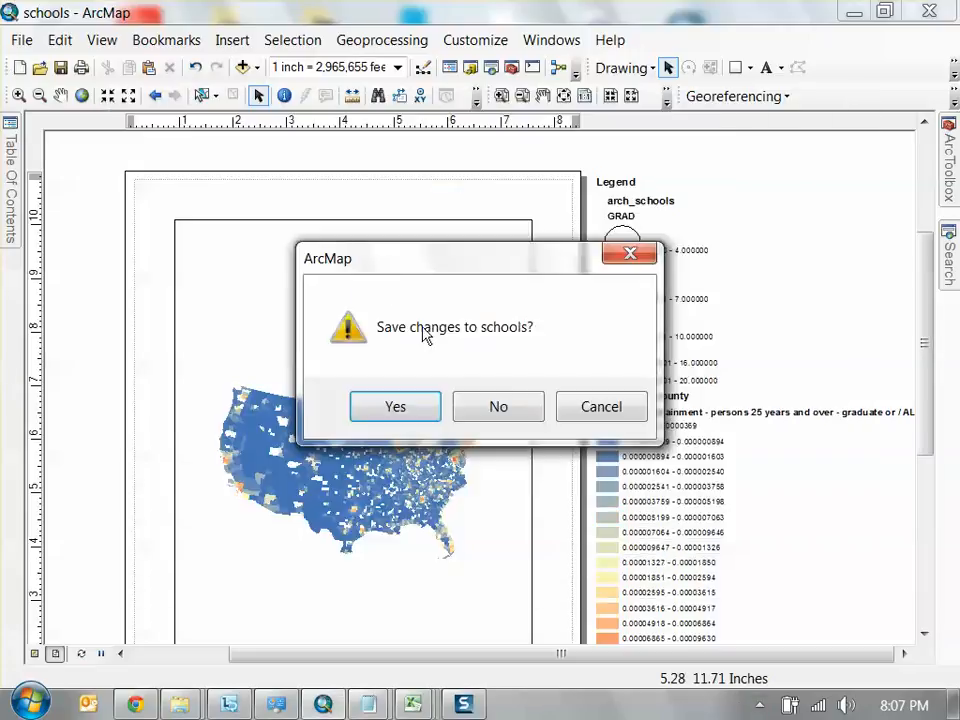
left_click(402, 414)
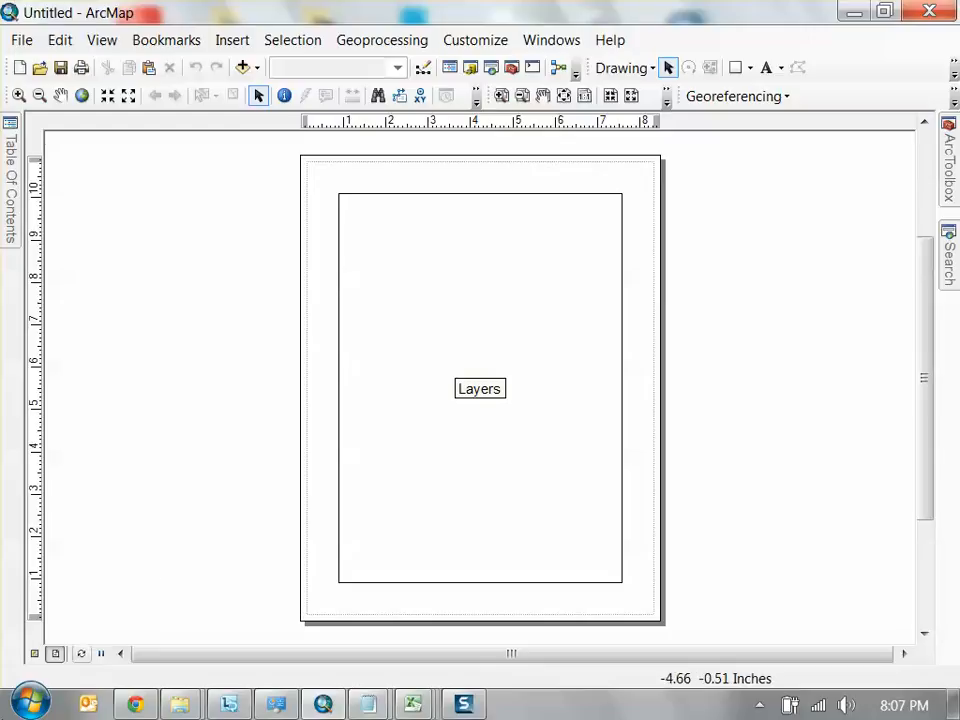
left_click(31, 654)
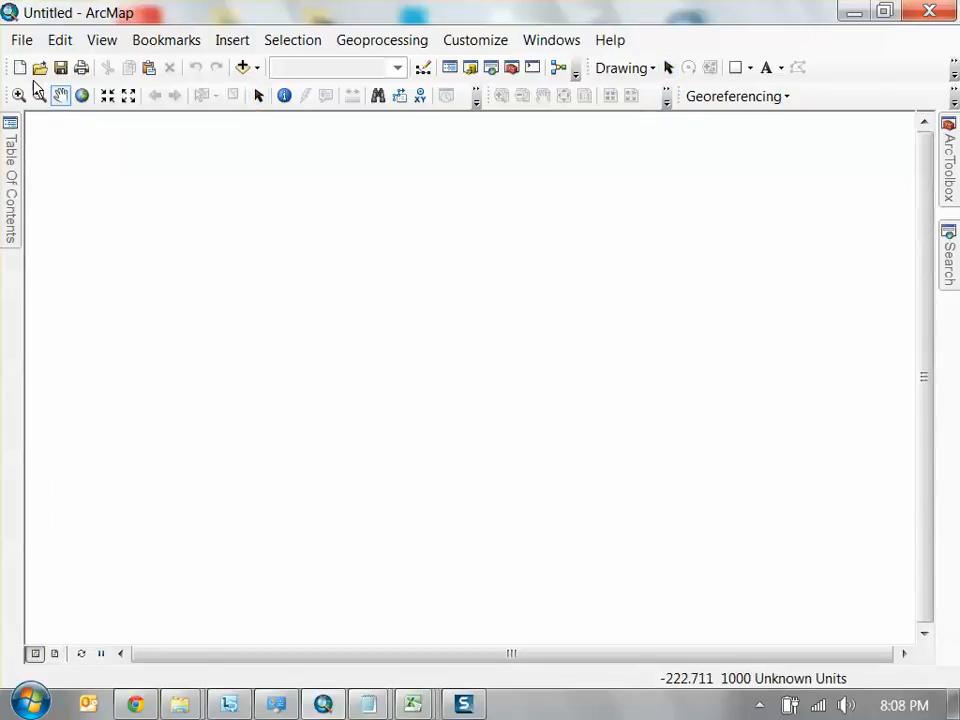
left_click(40, 67)
left_click_drag(813, 304, 808, 447)
key("Escape")
Open the STL_tracts.mxd map document from the recently used documents
left_click(22, 40)
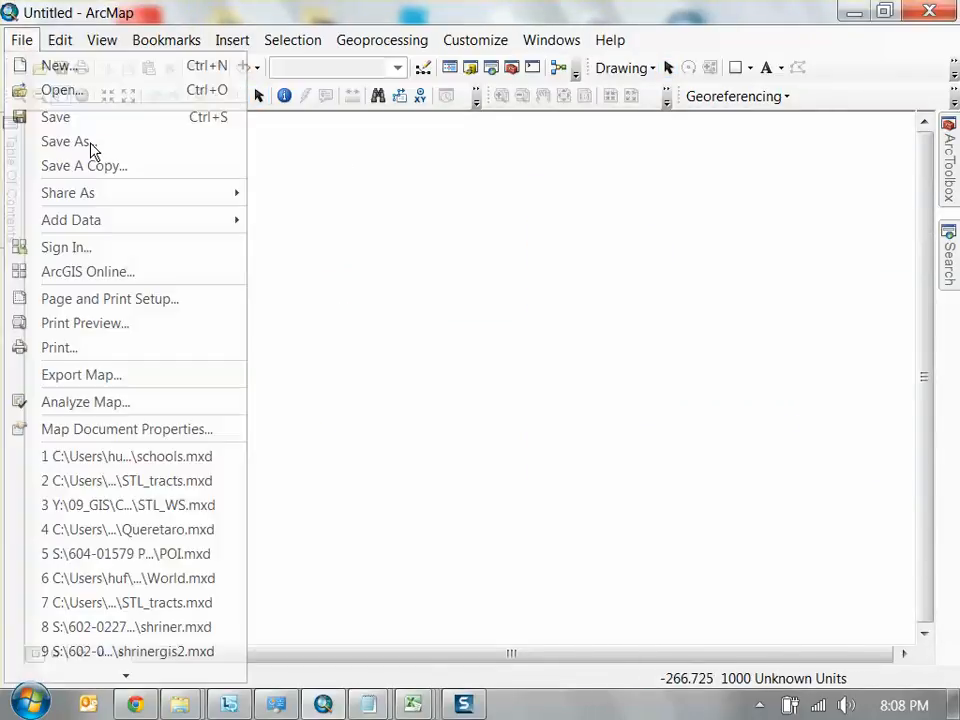
left_click(188, 481)
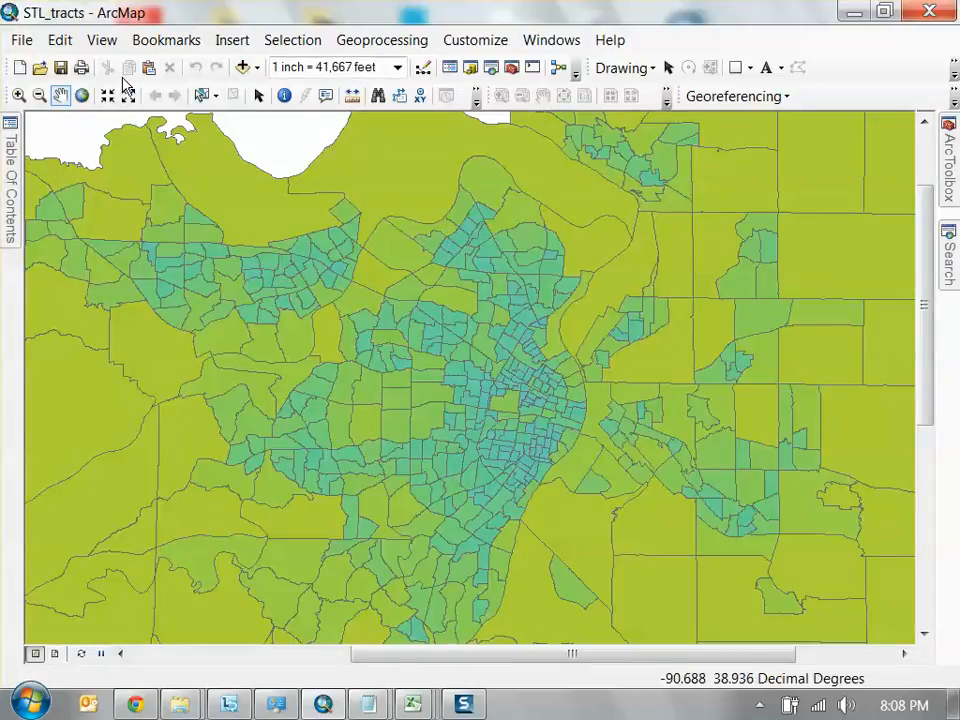
Browse the data files available to add in the week 2 folder without adding any
left_click(242, 67)
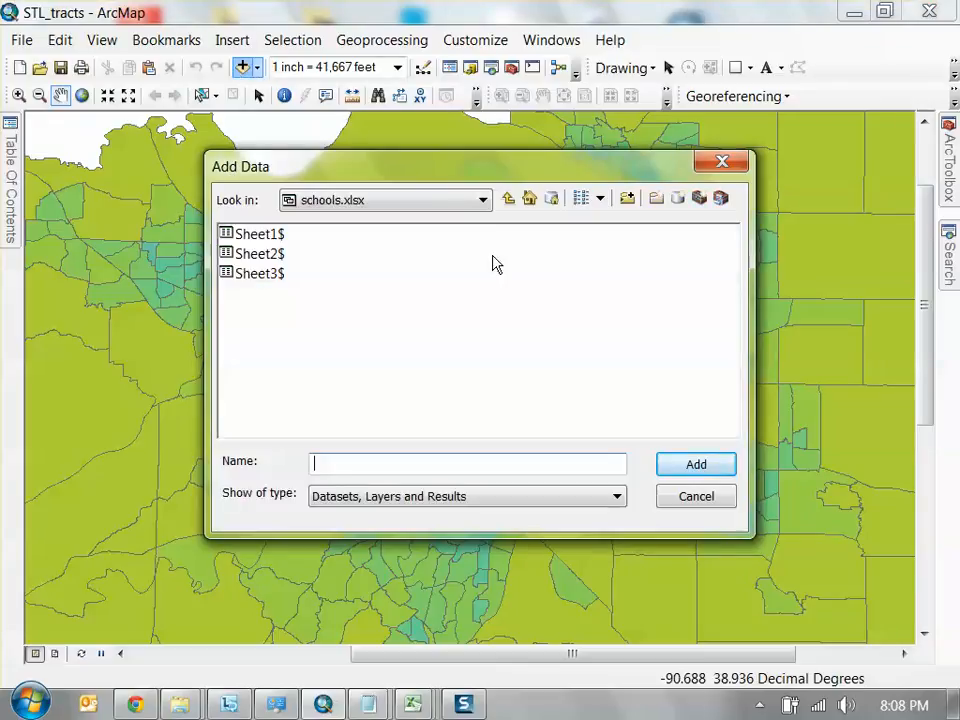
left_click(508, 199)
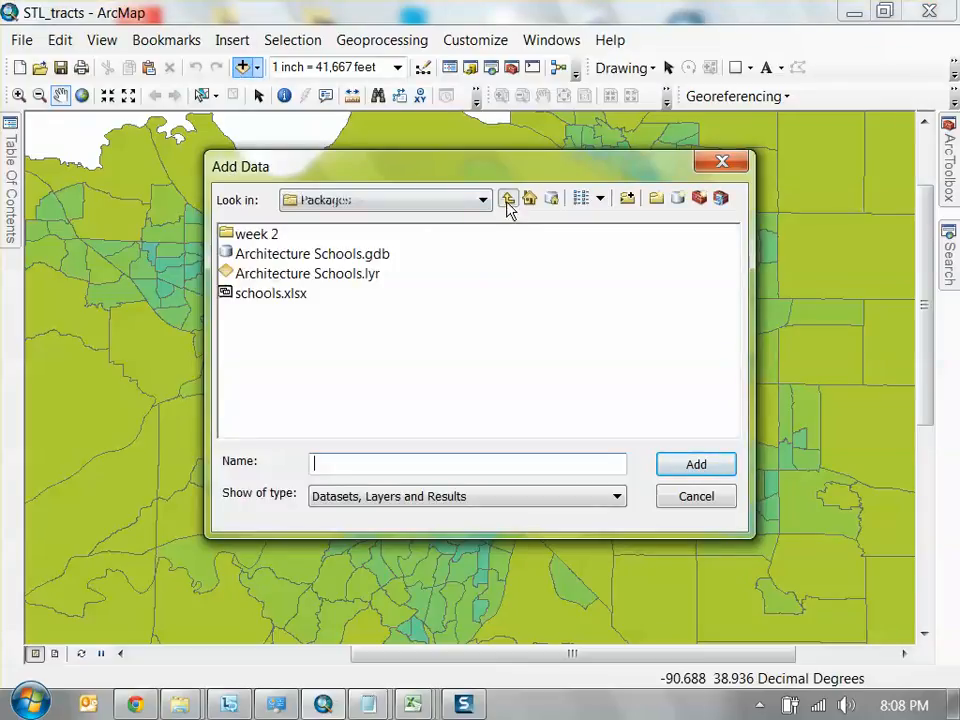
double_click(268, 238)
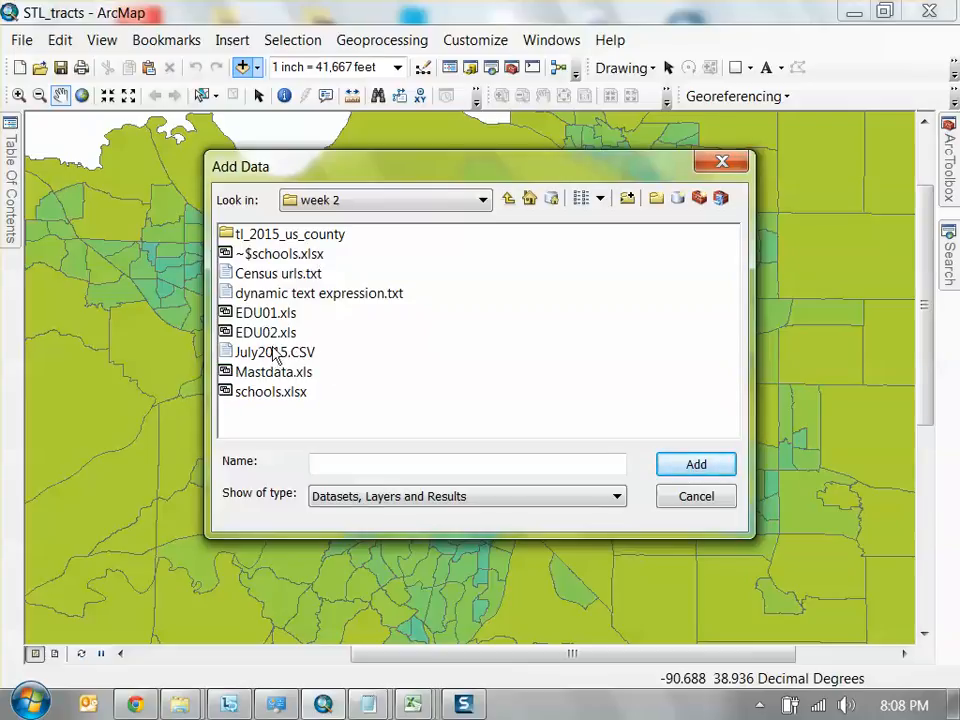
left_click(690, 500)
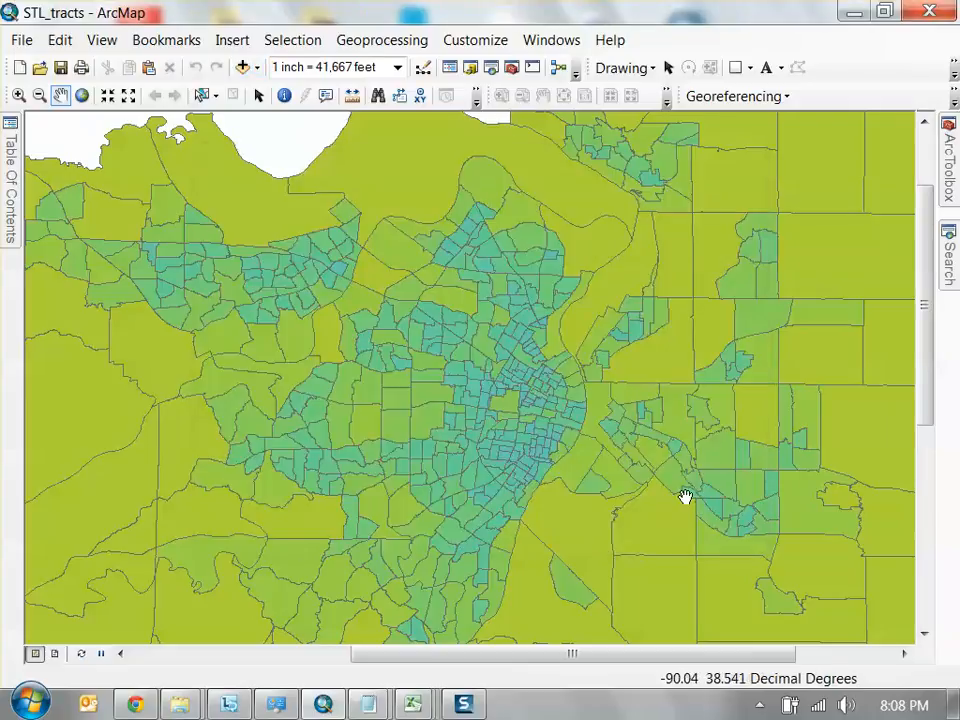
Switch to Chrome, search the web for "st louis police department" in a new tab, and look through the results
left_click(137, 705)
left_click(563, 16)
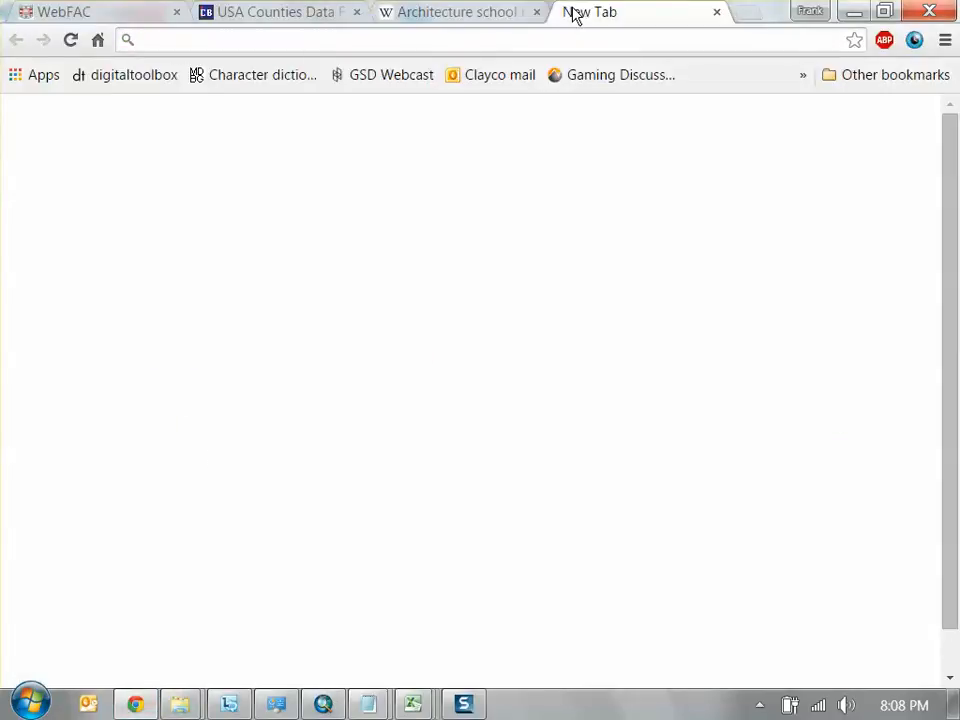
type("st ")
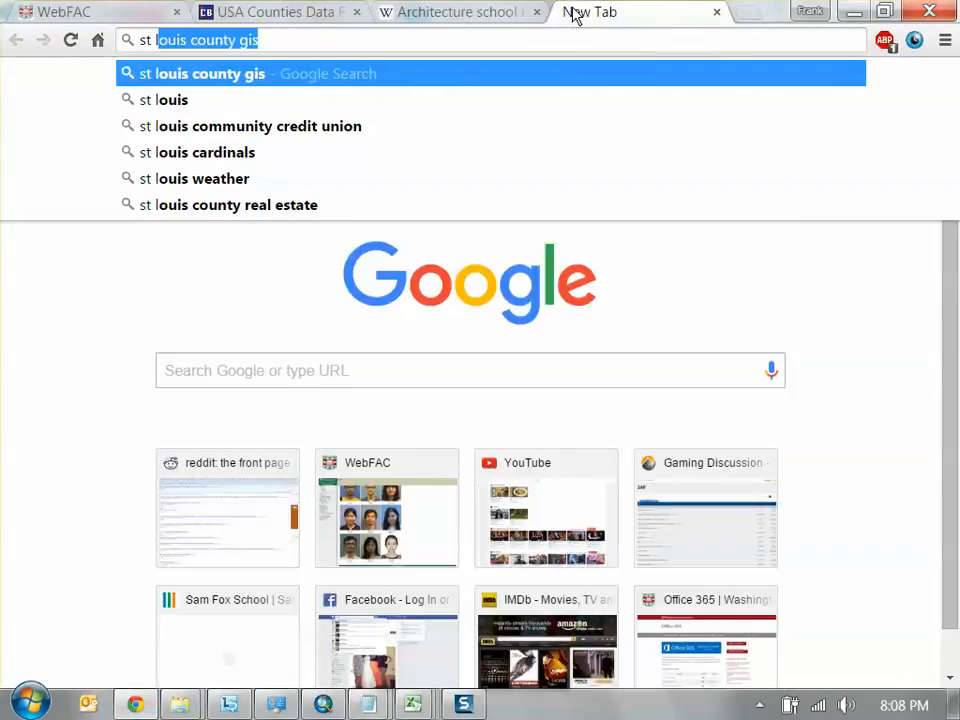
type("louis police")
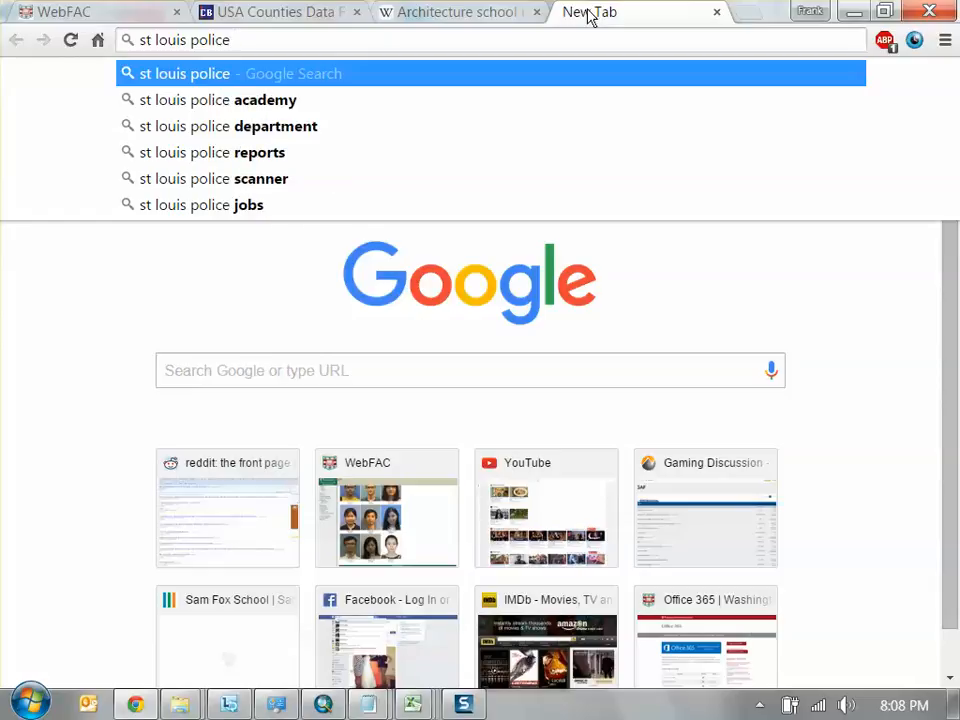
key("Down")
key("Down")
type("'")
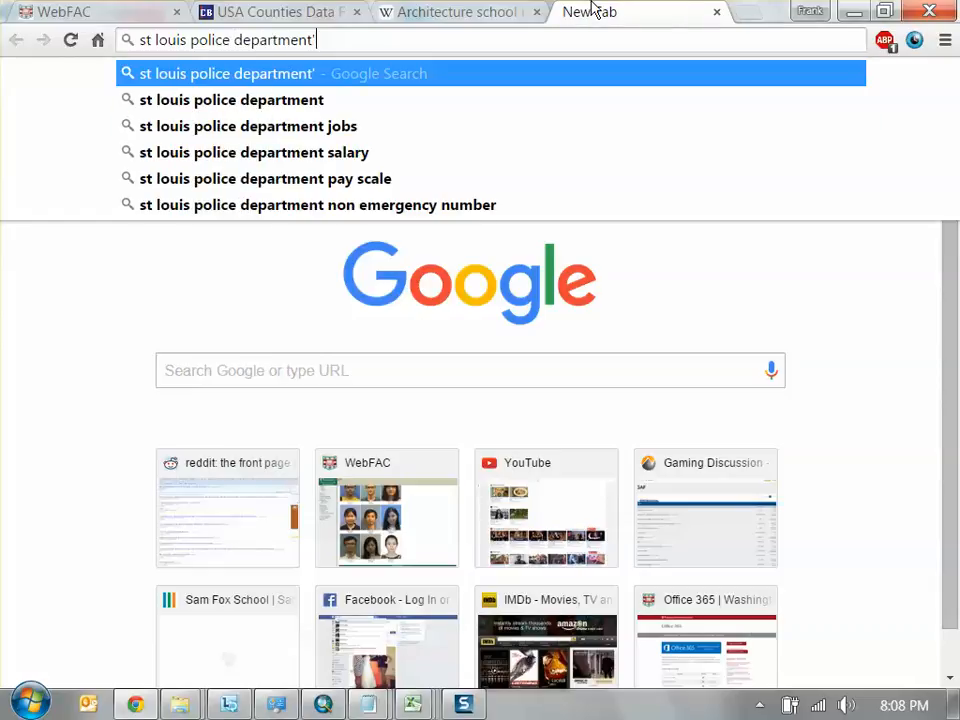
key("BackSpace")
key("Return")
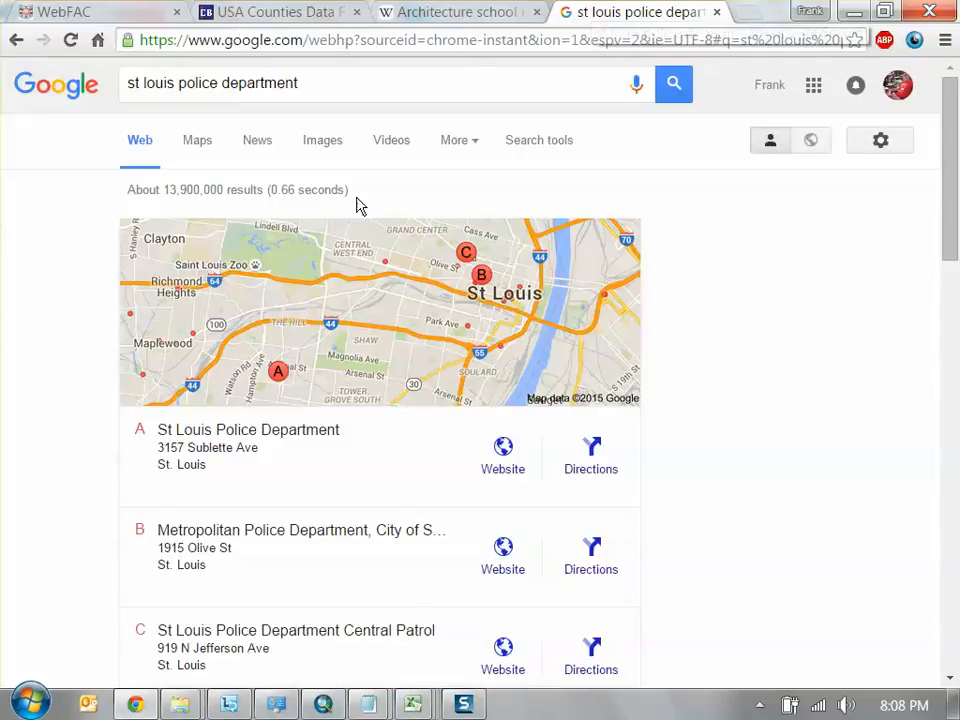
scroll(315, 291, "down", 10)
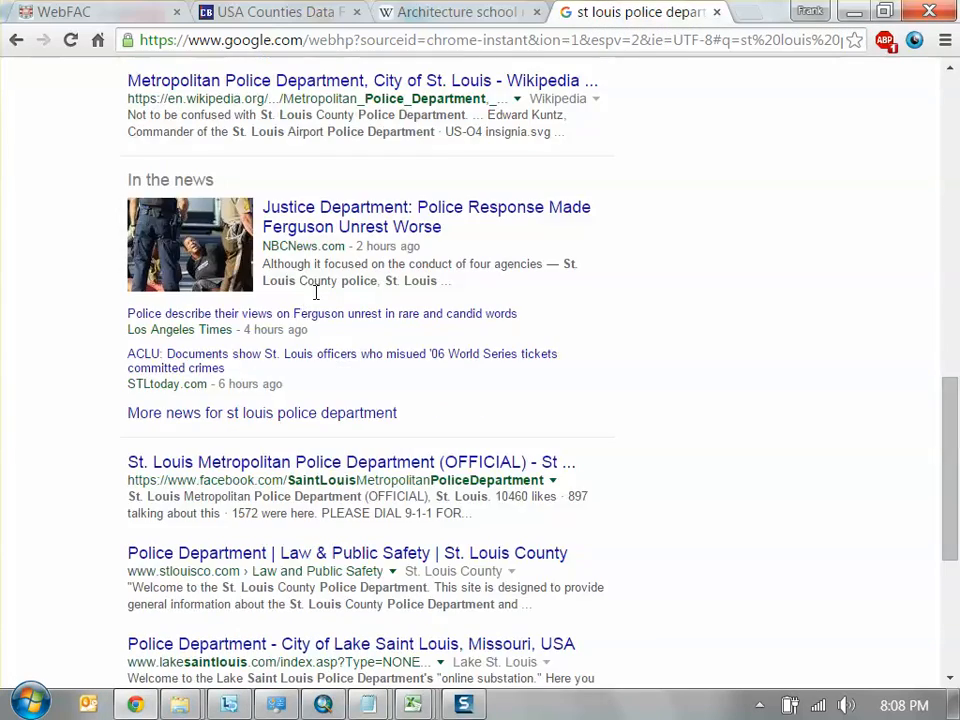
scroll(315, 291, "up", 10)
Change the web search to "st louis crime" and open the SLMPD Crime Mapping page from the results
left_click_drag(313, 90, 203, 90)
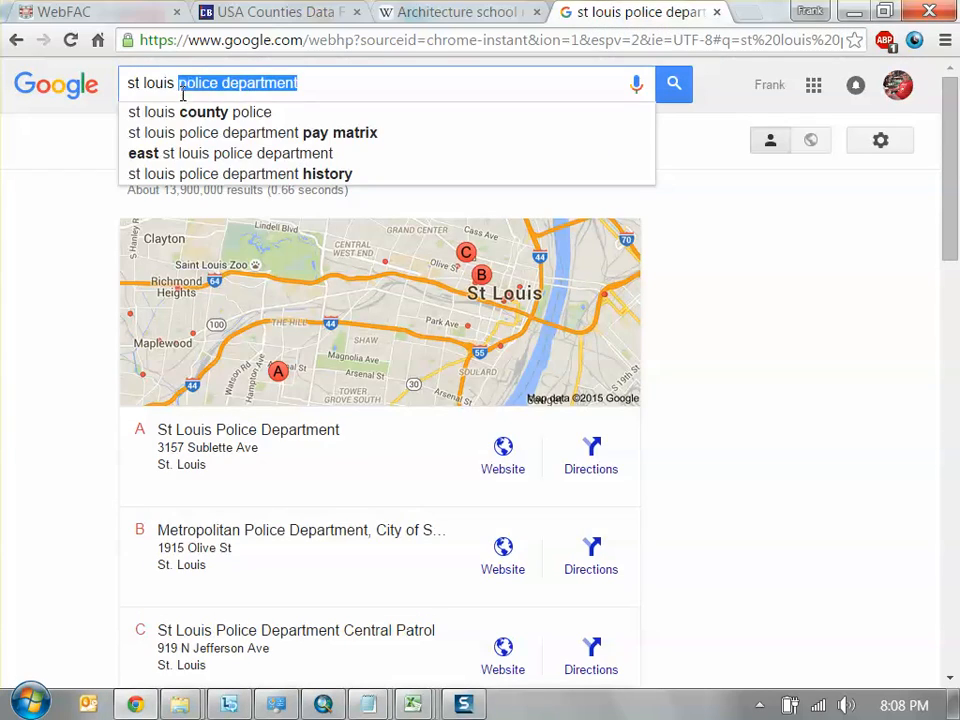
type("cr")
left_click(230, 118)
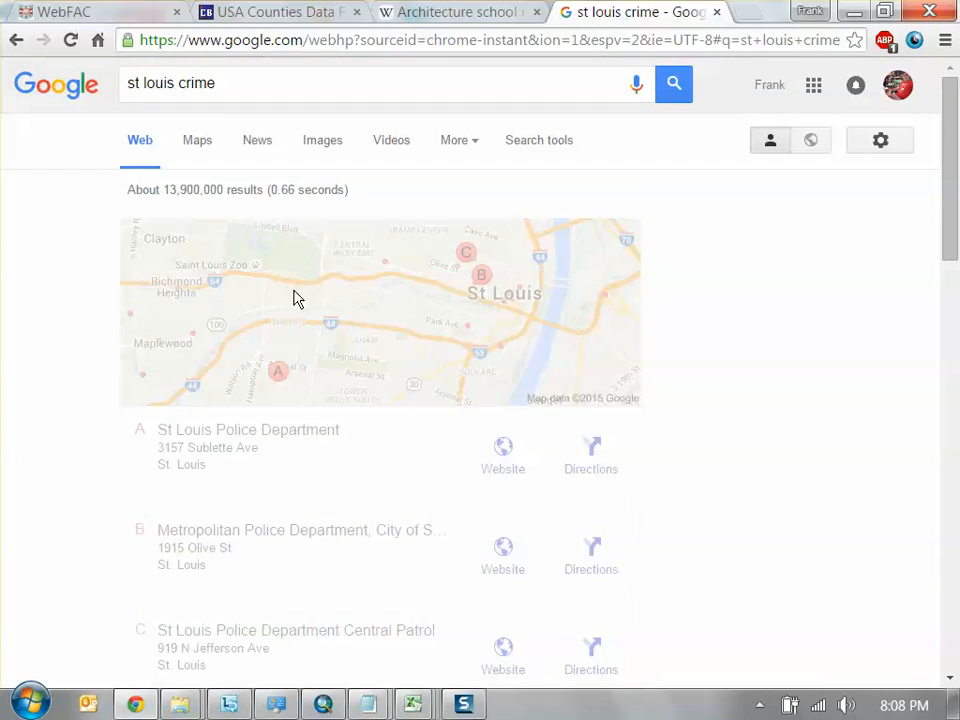
scroll(154, 380, "down", 3)
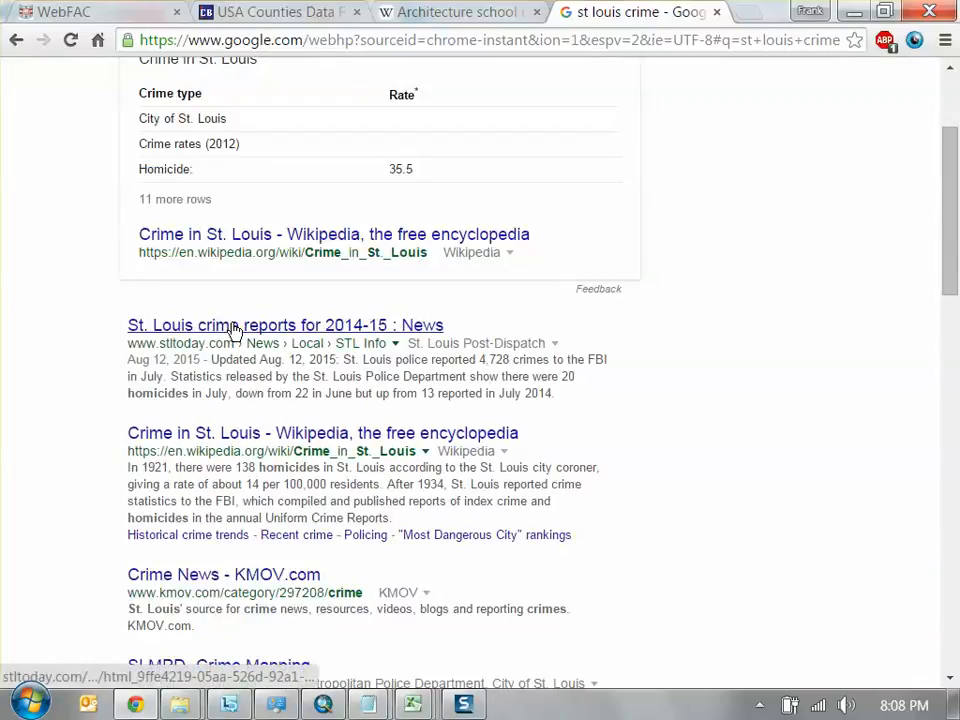
scroll(245, 340, "down", 7)
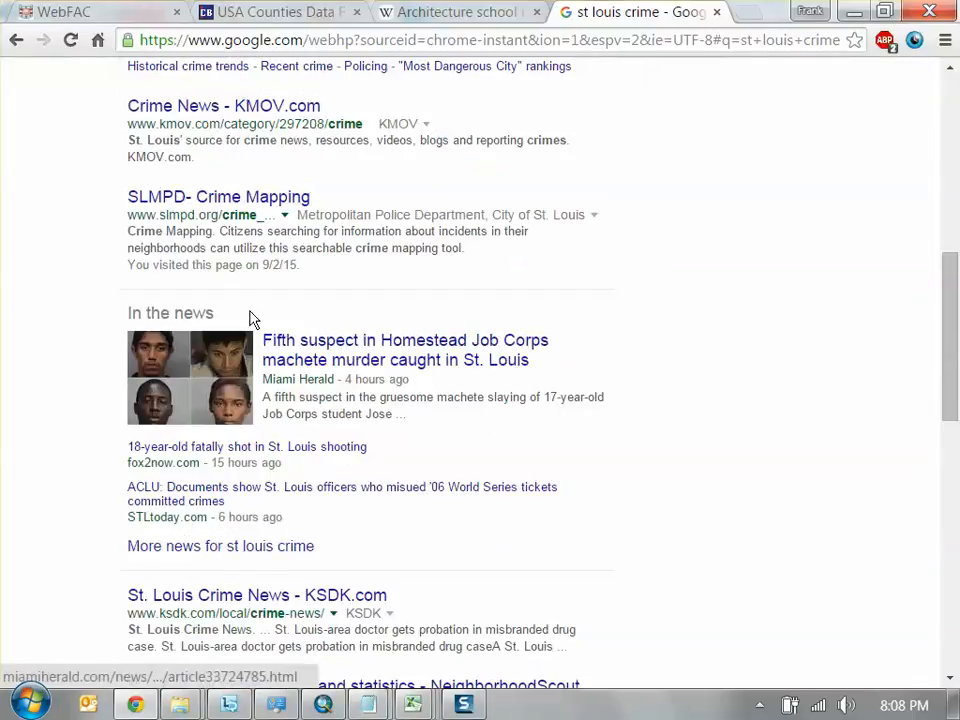
left_click(250, 205)
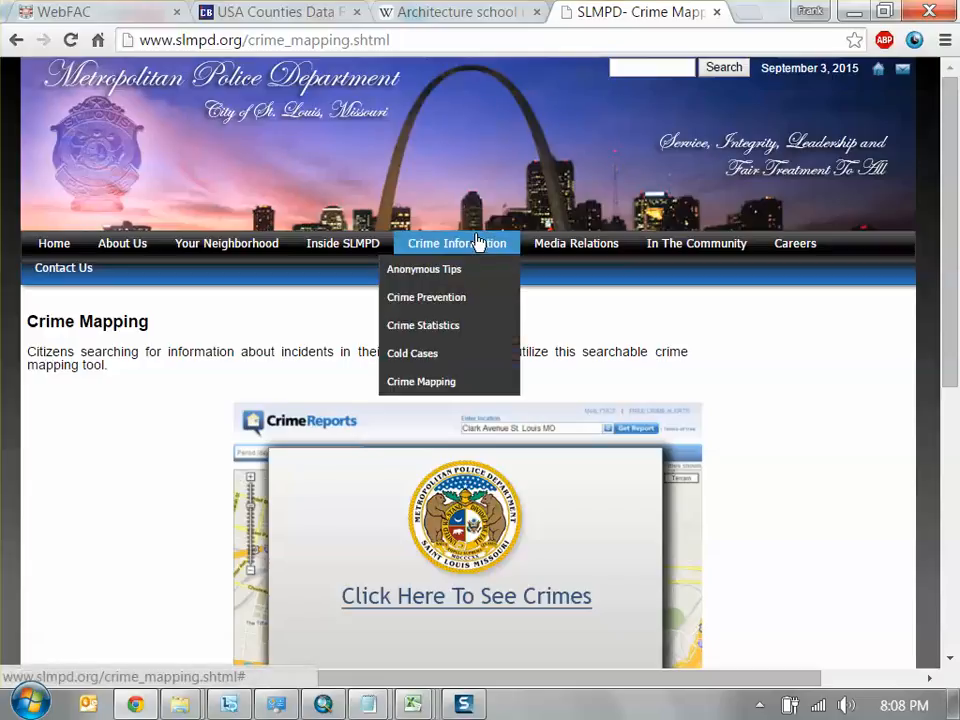
View the CrimeReports incident map linked from the Crime Mapping page, widen it to central St. Louis, and close its browser tab
mouse_move(343, 243)
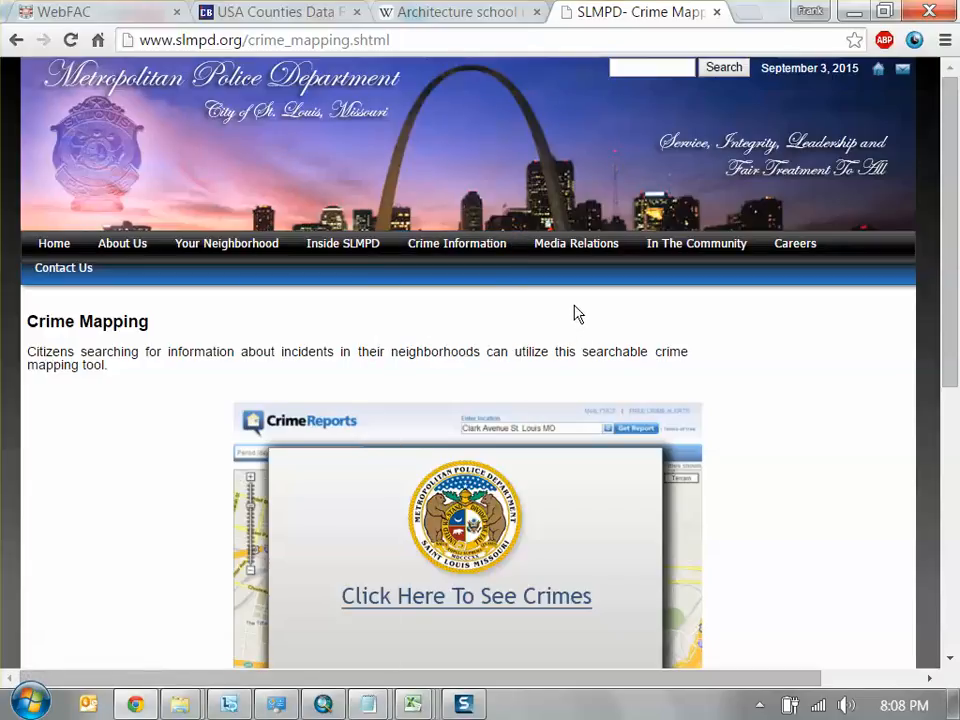
scroll(570, 325, "down", 3)
scroll(564, 332, "up", 2)
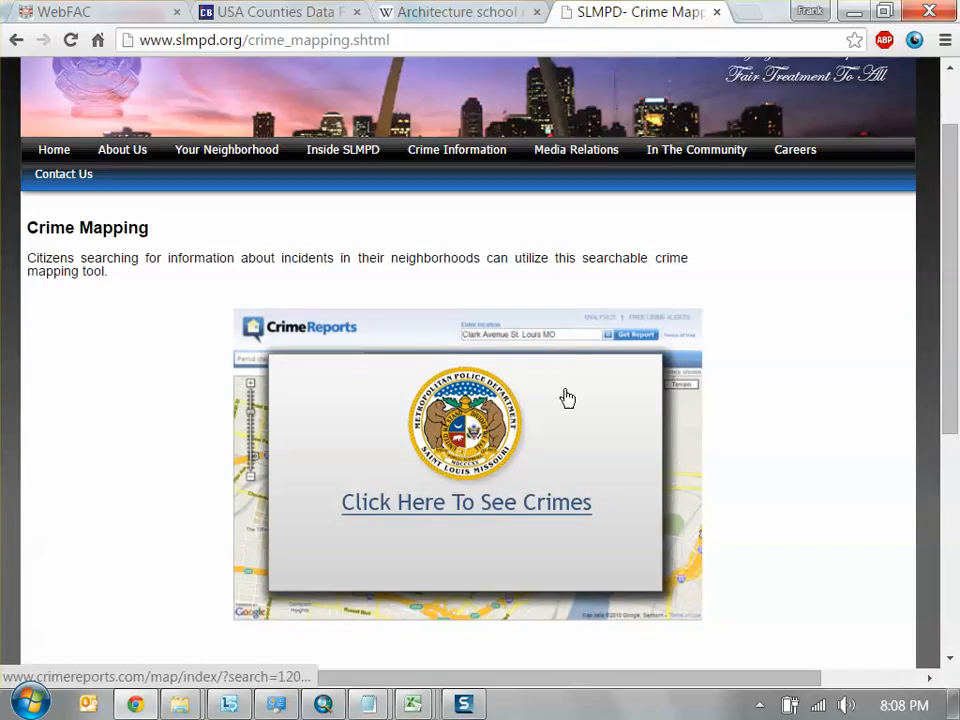
left_click(540, 427)
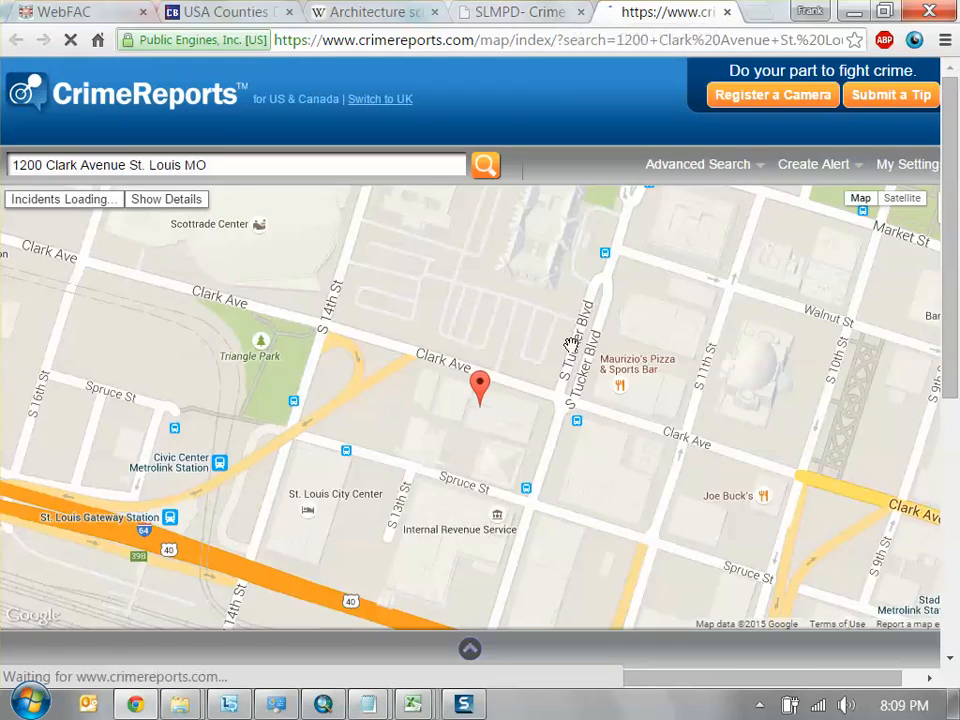
scroll(567, 366, "down", 2)
left_click_drag(523, 375, 574, 495)
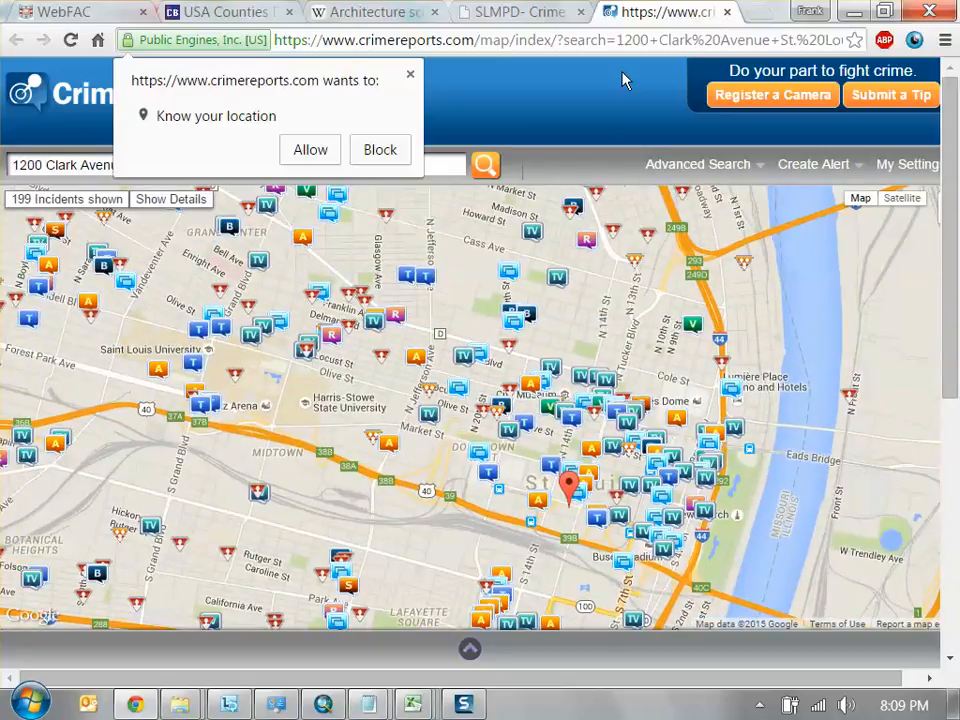
left_click(728, 12)
Open the police department's Public Information page and look through it for crime data
mouse_move(507, 163)
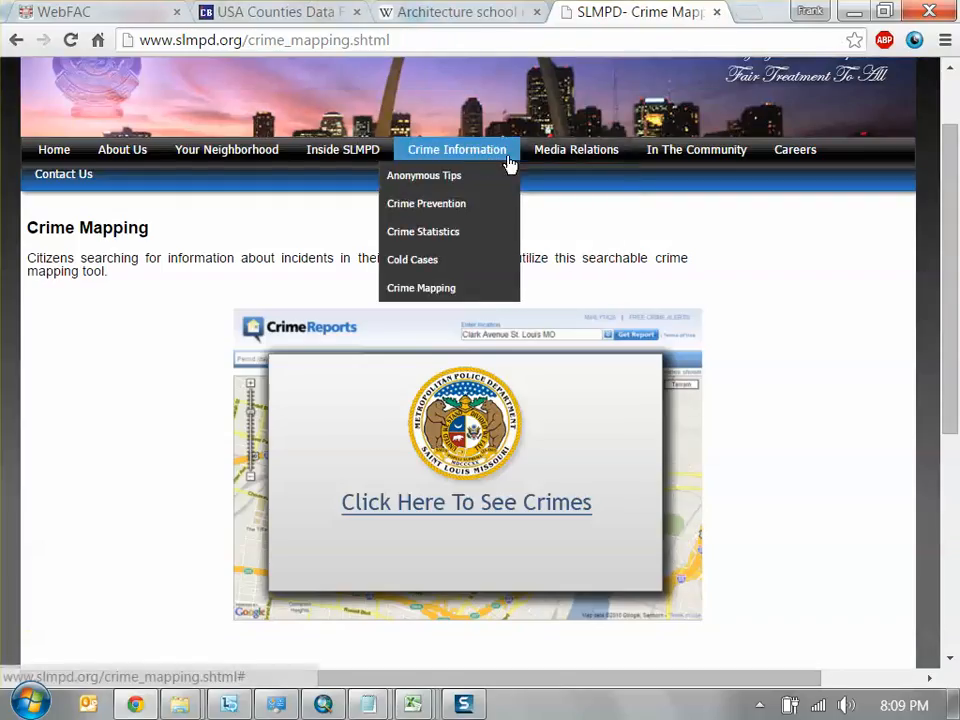
mouse_move(370, 154)
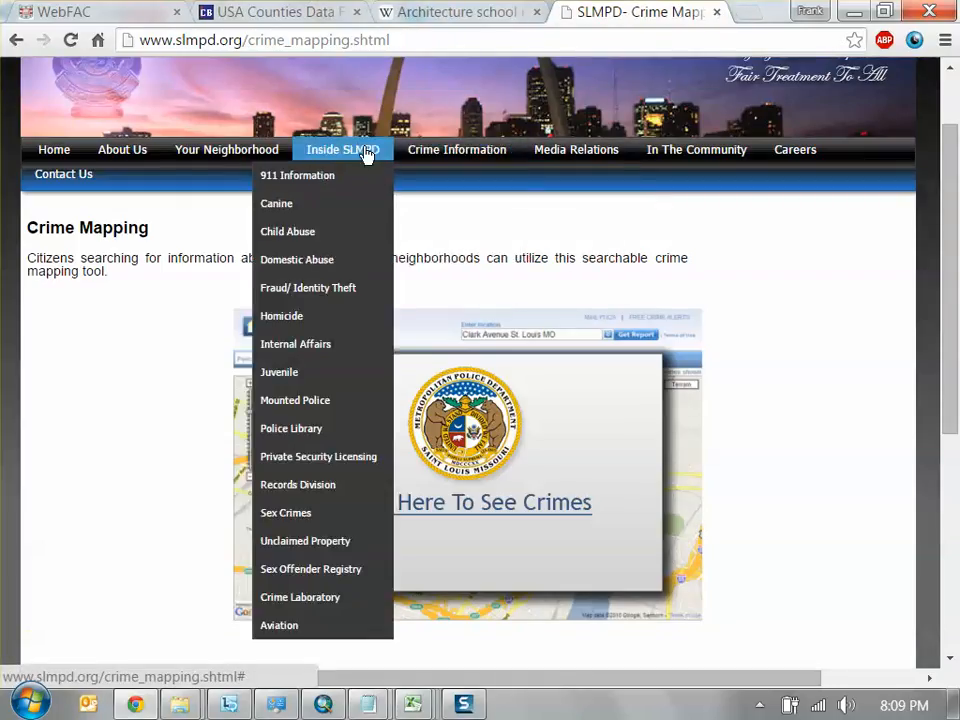
mouse_move(574, 150)
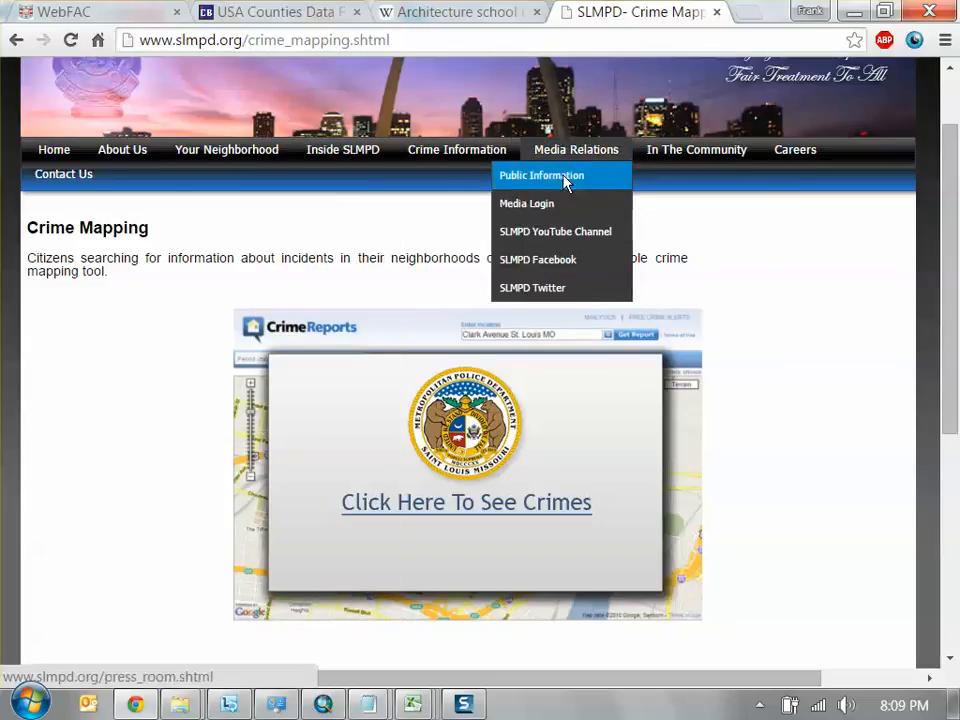
left_click(566, 180)
mouse_move(366, 246)
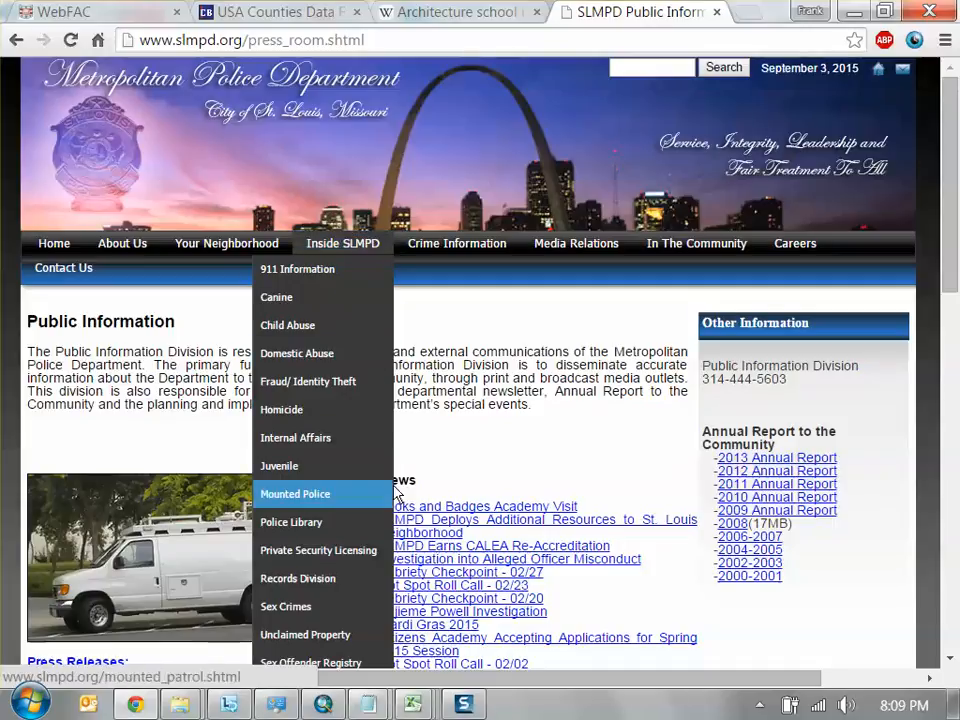
scroll(368, 360, "down", 1)
Open the Crime Statistics page and follow its Downloadable Crime Files link to the table of monthly crime reports
mouse_move(365, 150)
mouse_move(418, 154)
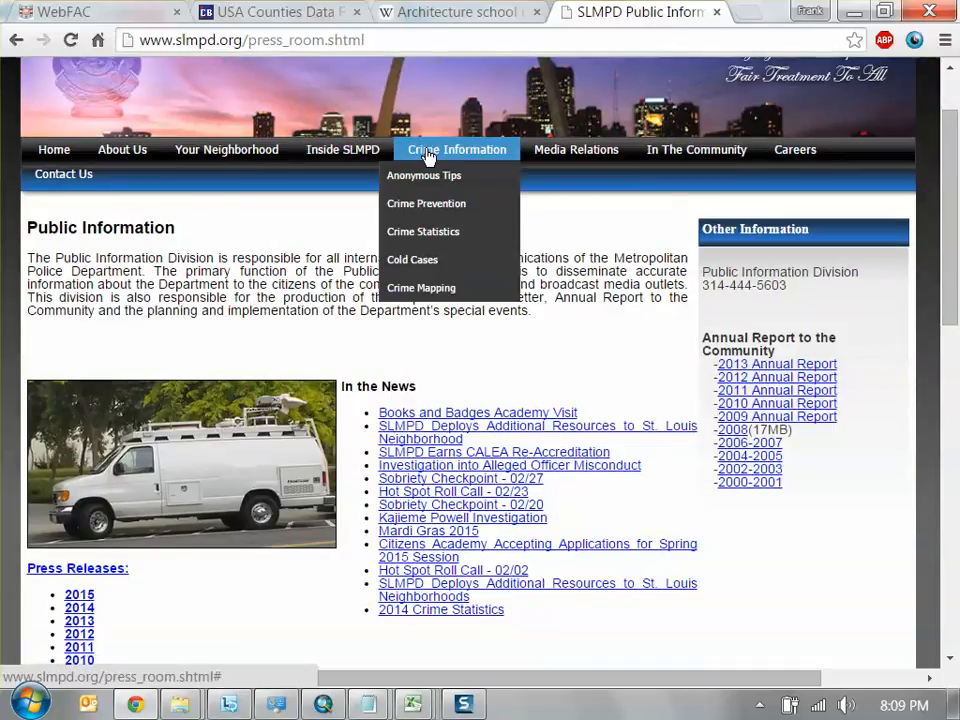
left_click(448, 230)
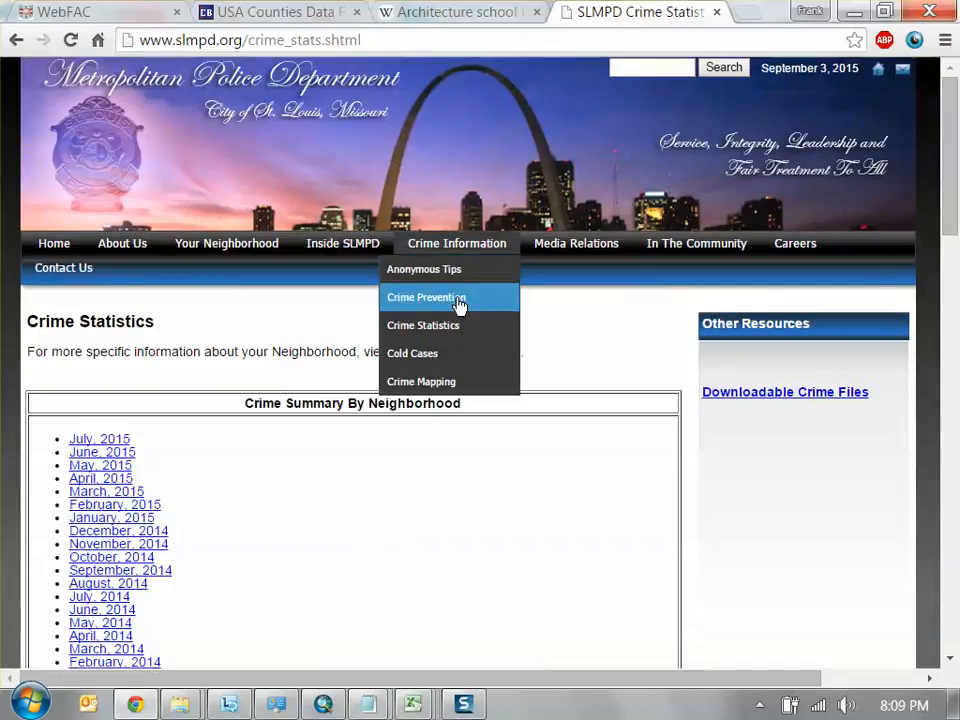
scroll(361, 369, "down", 1)
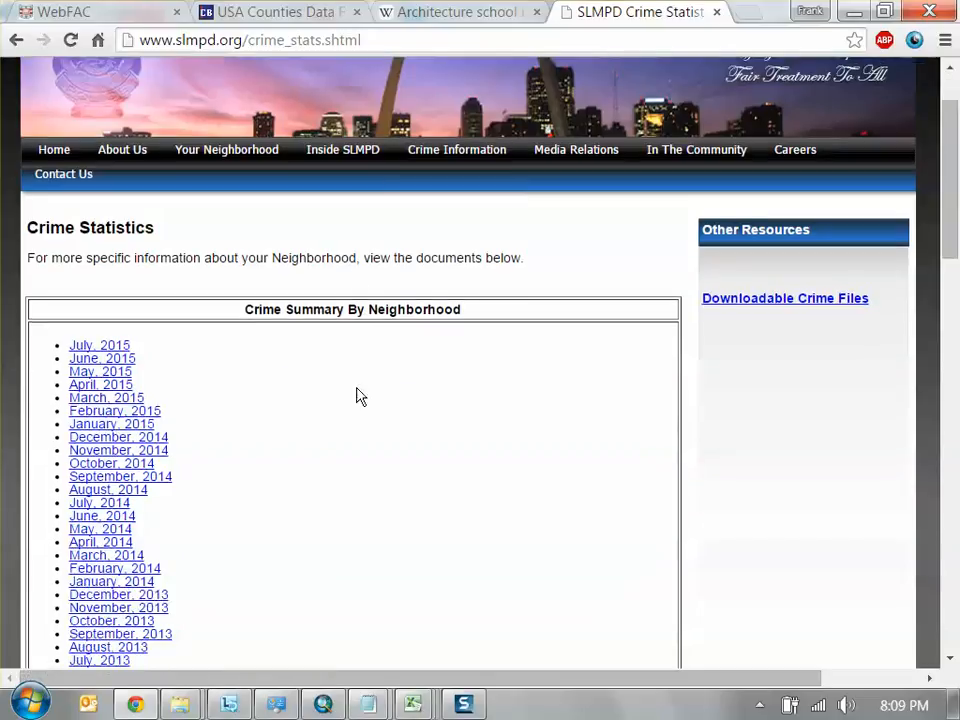
left_click(760, 305)
scroll(440, 395, "down", 2)
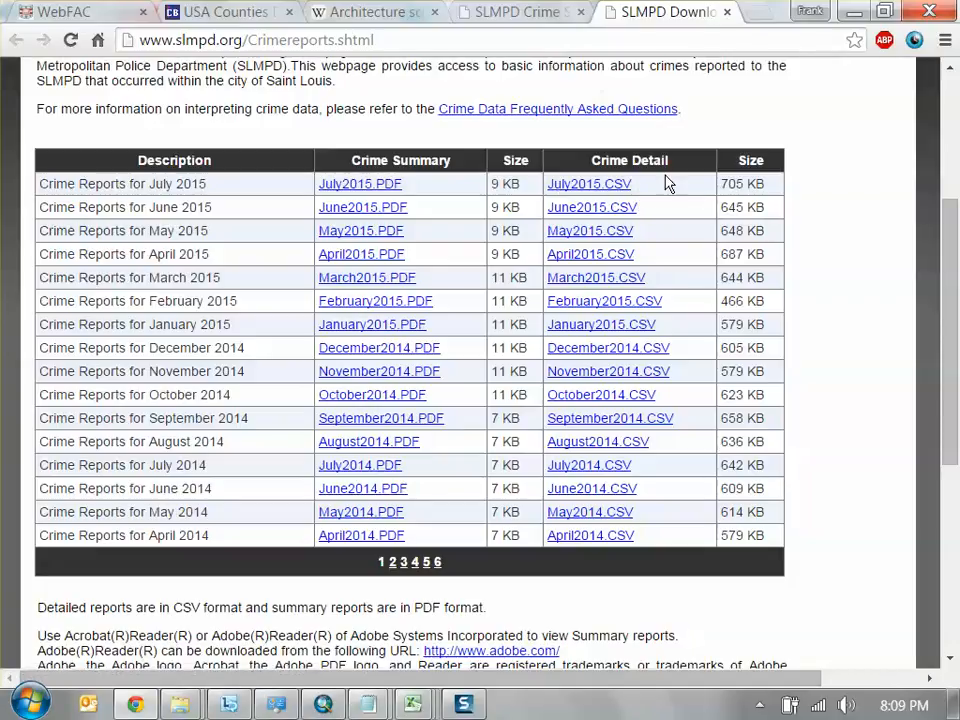
Minimize the browser and map windows and bring up the schools workbook in Excel
left_click(854, 11)
left_click(853, 12)
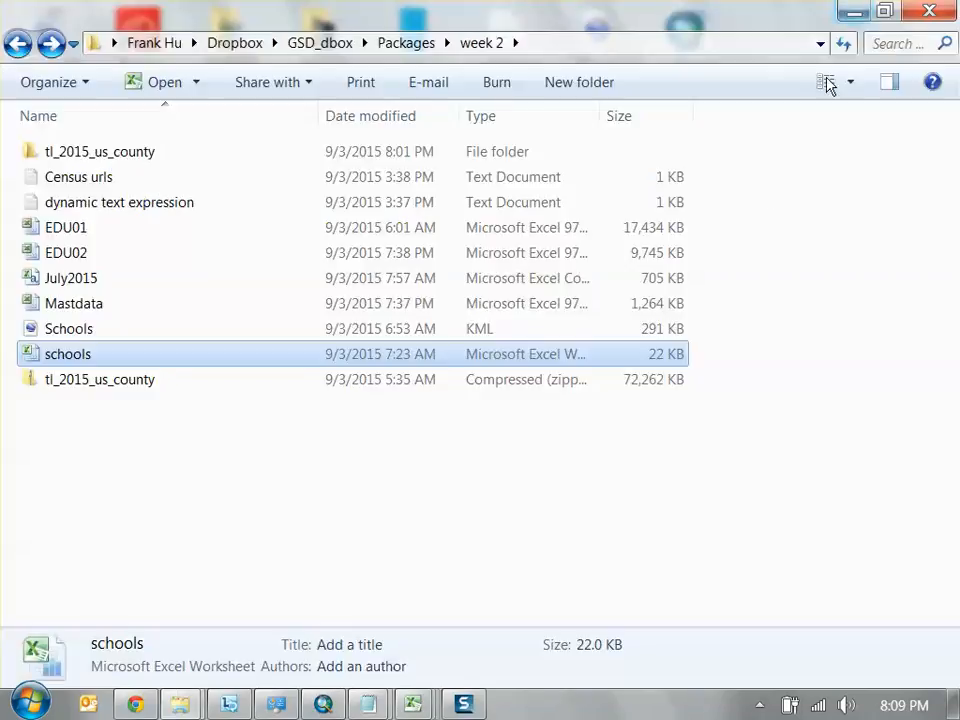
mouse_move(410, 703)
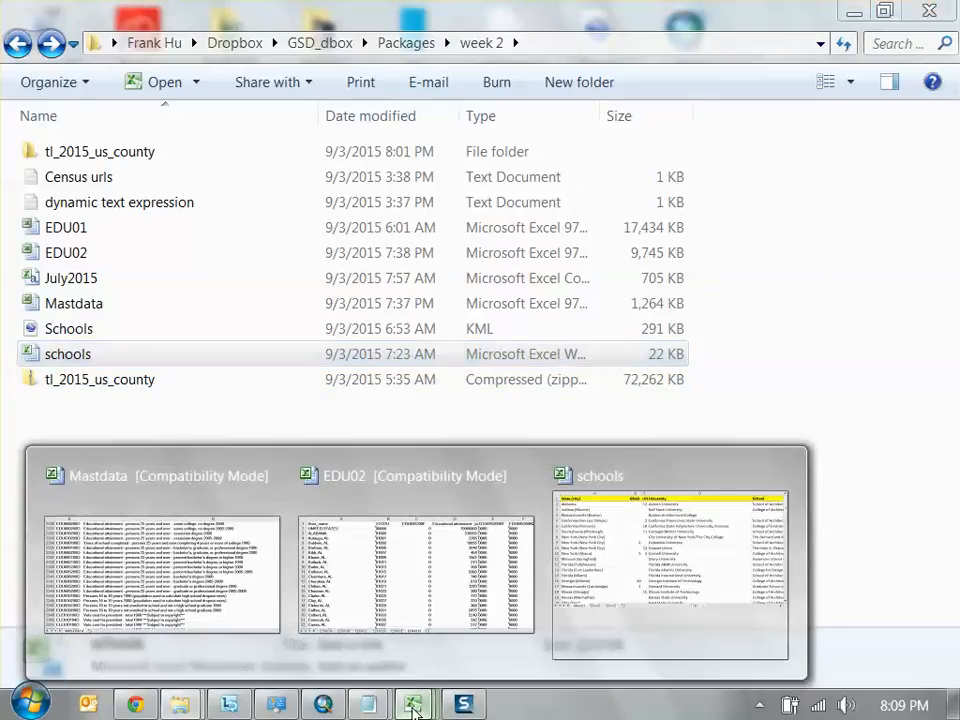
left_click(611, 568)
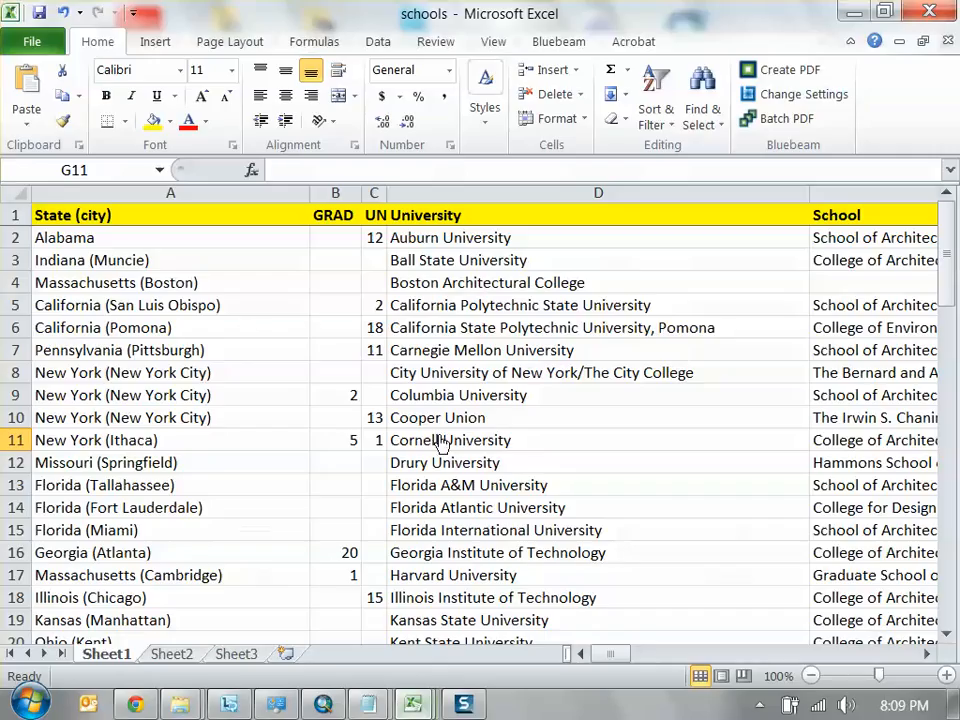
left_click(27, 39)
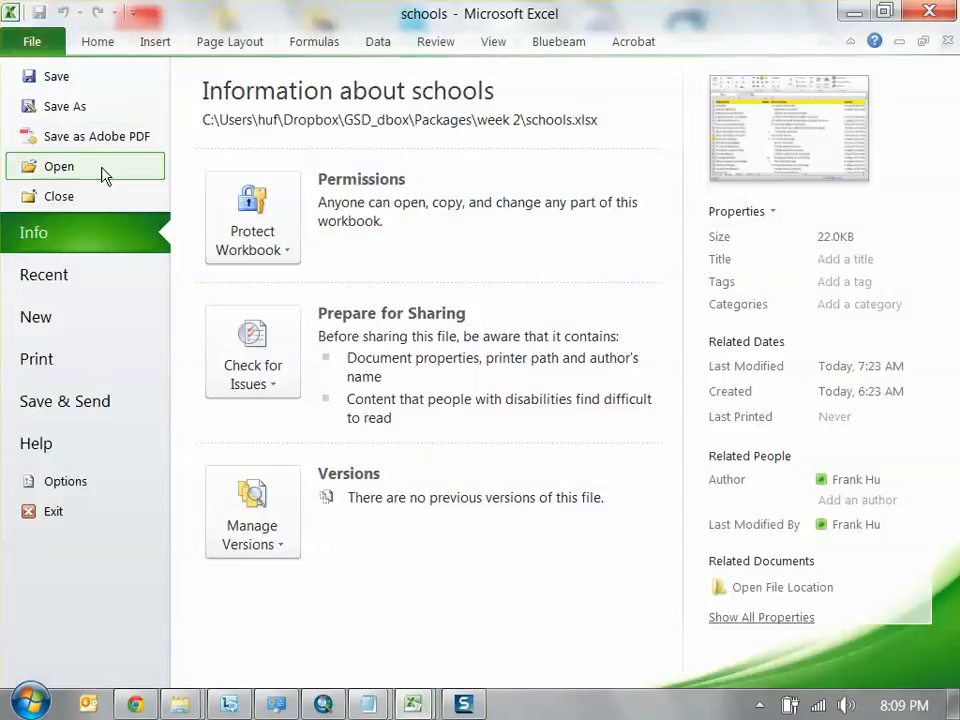
left_click(75, 163)
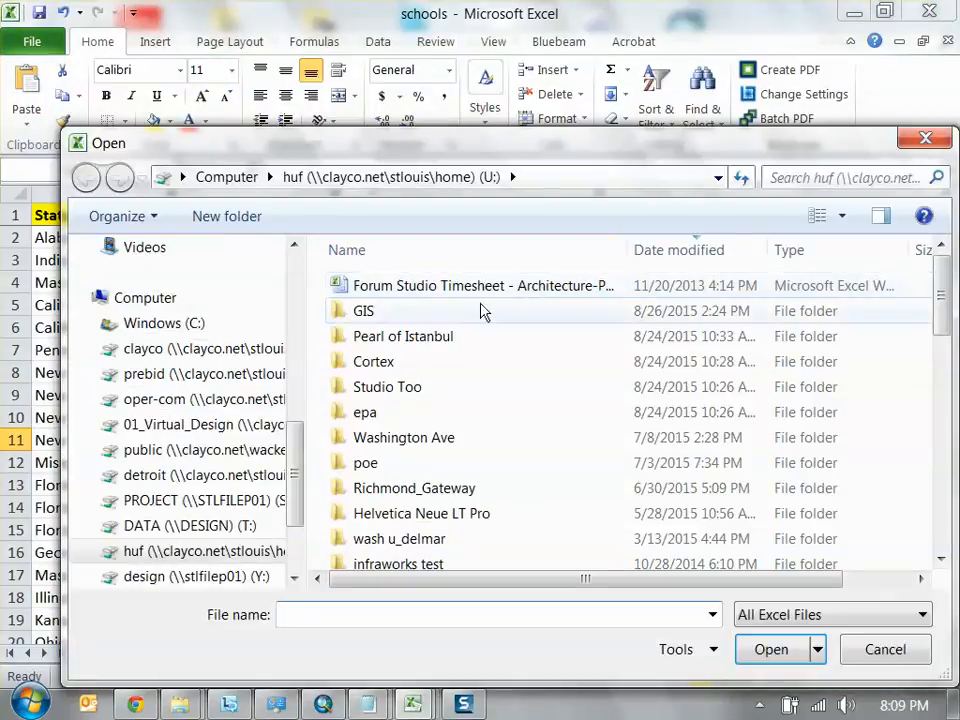
left_click_drag(414, 150, 365, 93)
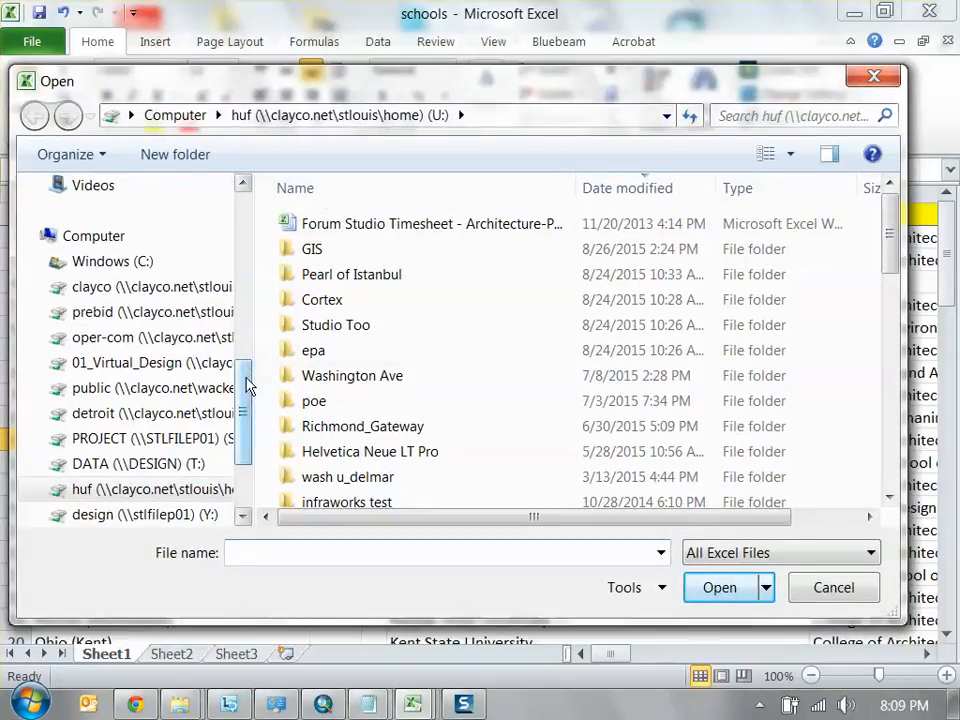
scroll(240, 320, "up", 6)
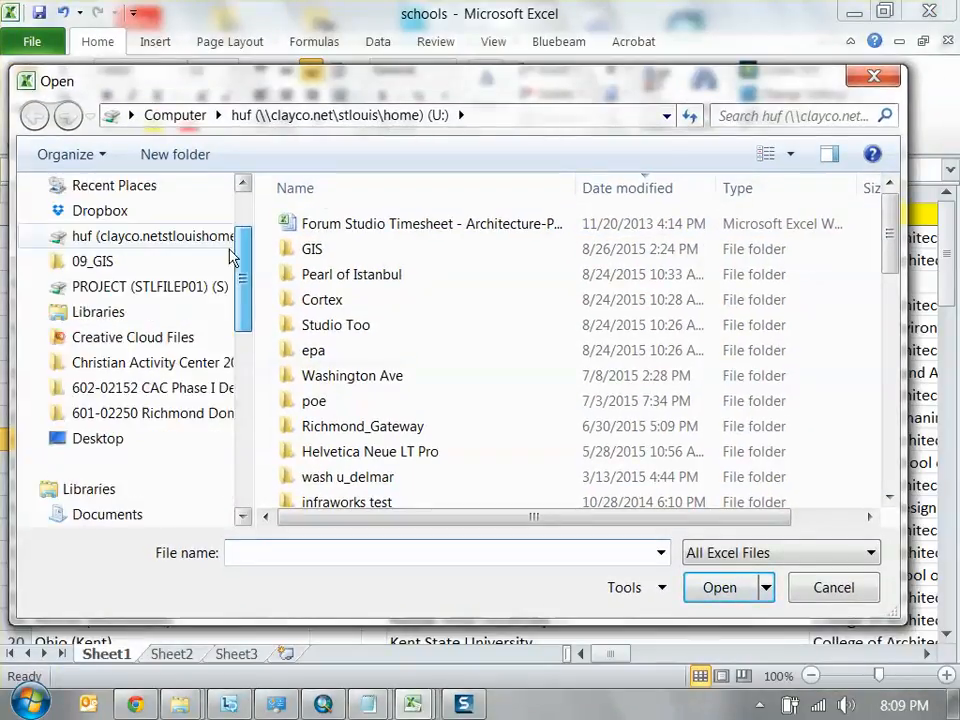
left_click(110, 187)
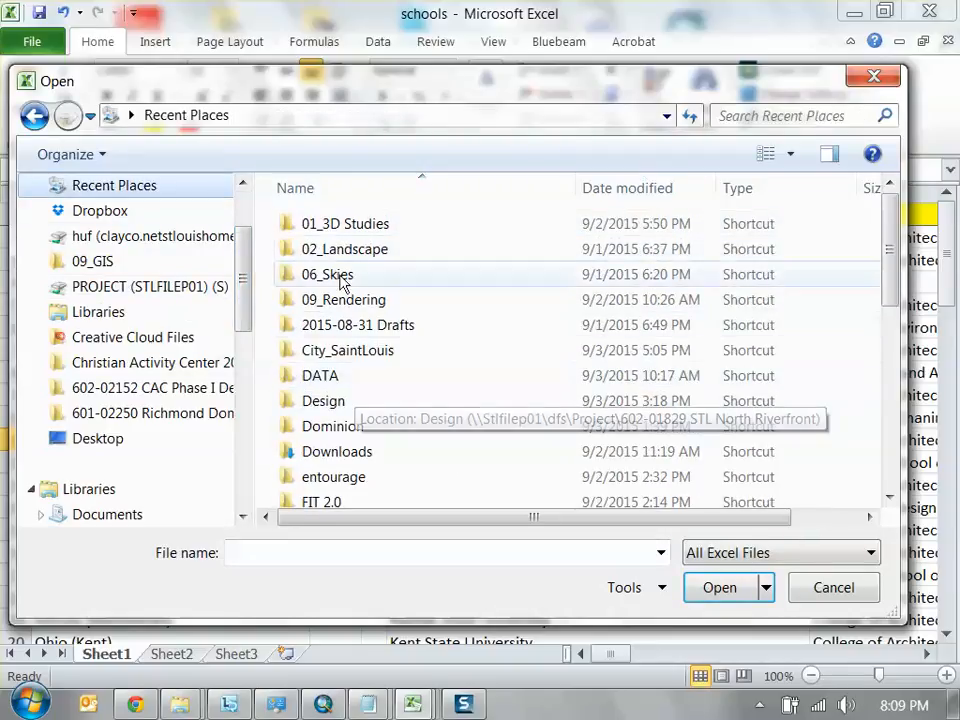
left_click(622, 188)
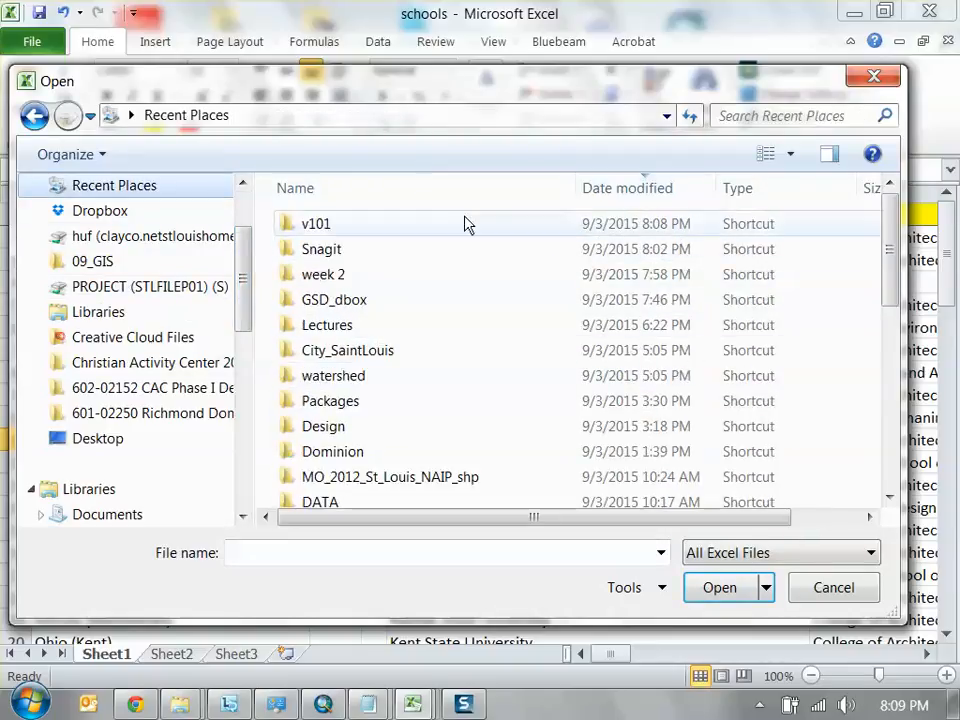
left_click(435, 342)
scroll(435, 345, "down", 4)
scroll(435, 330, "up", 3)
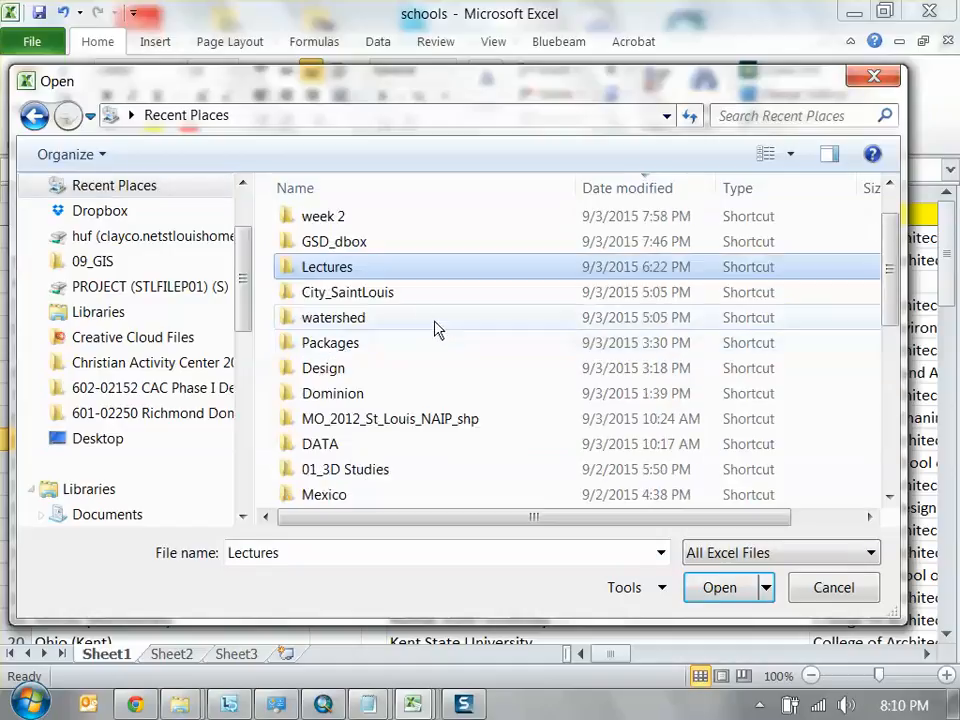
double_click(376, 221)
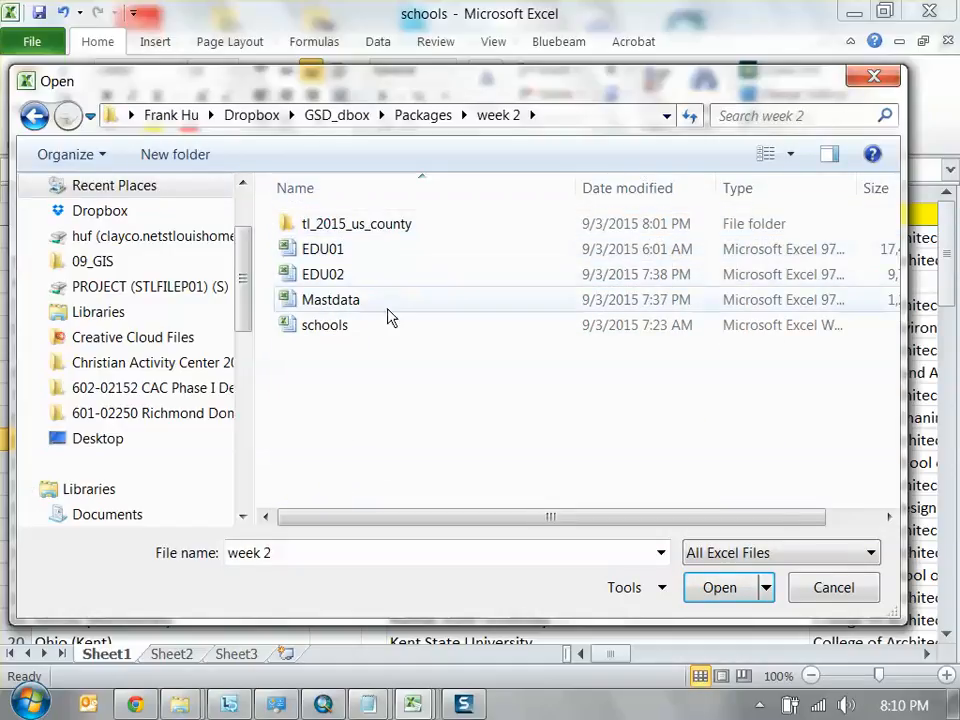
left_click(824, 596)
Open the July2015 crime file from the week 2 folder and widen its Description, XCoord and YCoord columns
left_click(854, 12)
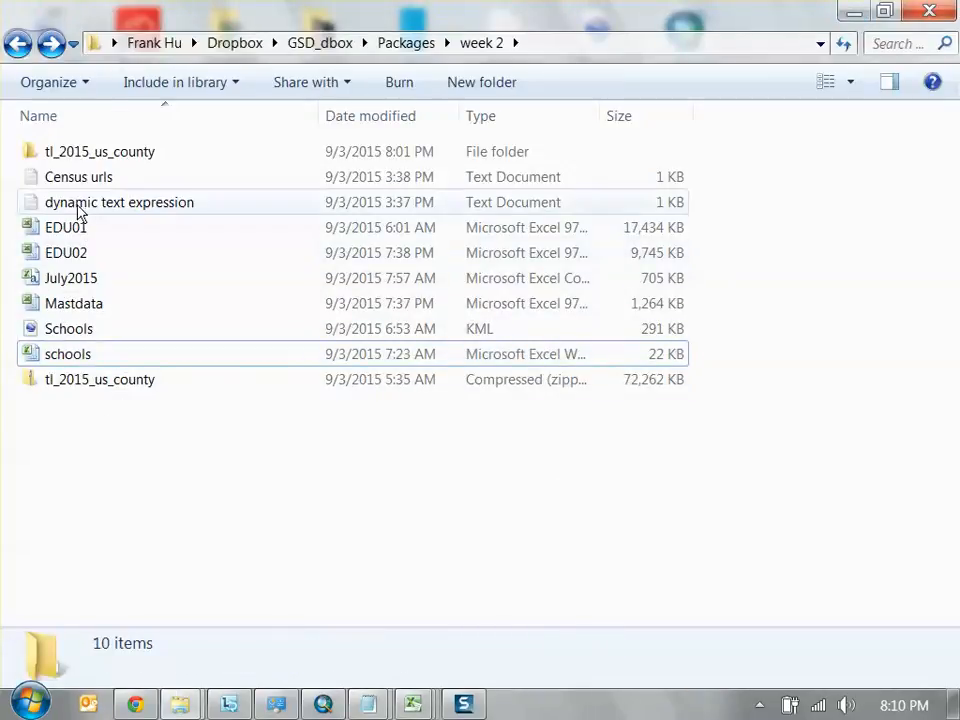
double_click(94, 284)
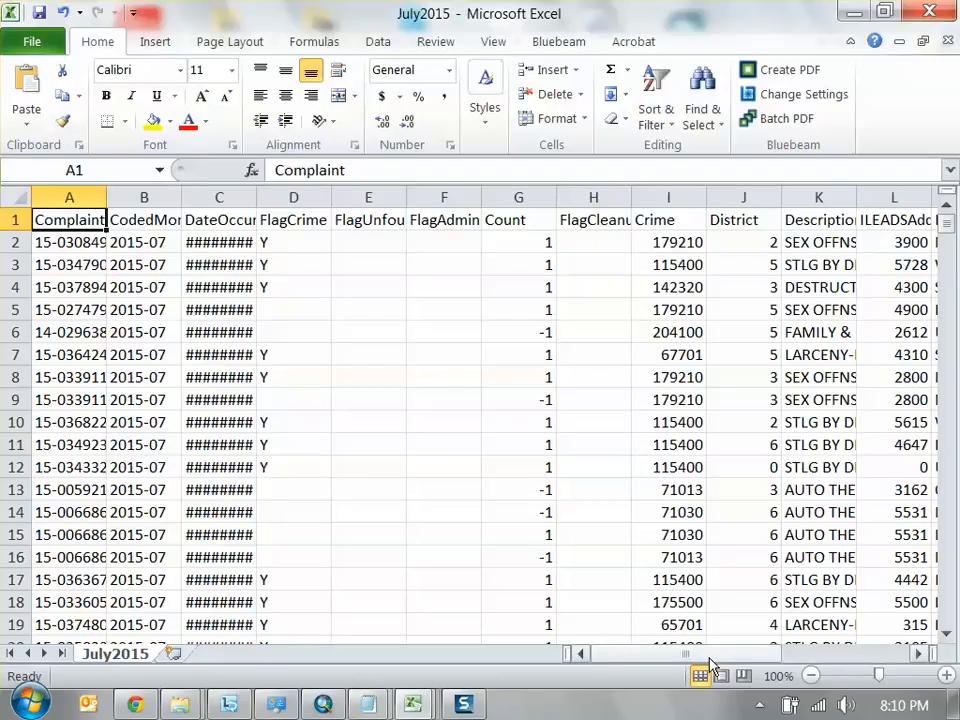
left_click_drag(710, 658, 760, 664)
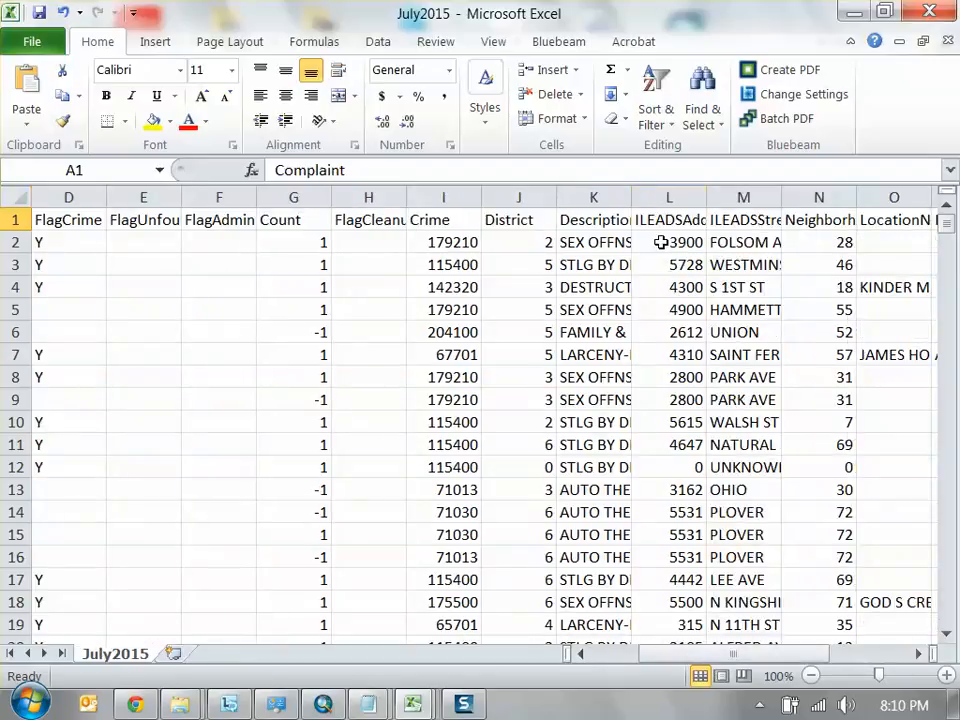
left_click_drag(634, 197, 677, 197)
left_click_drag(741, 658, 876, 669)
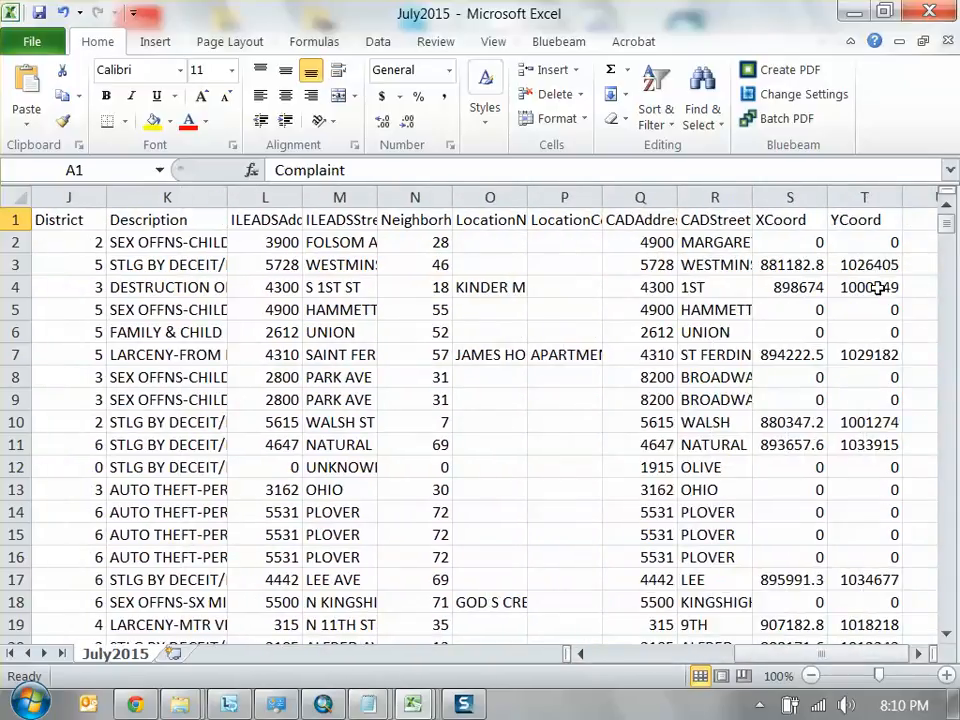
left_click_drag(829, 197, 836, 197)
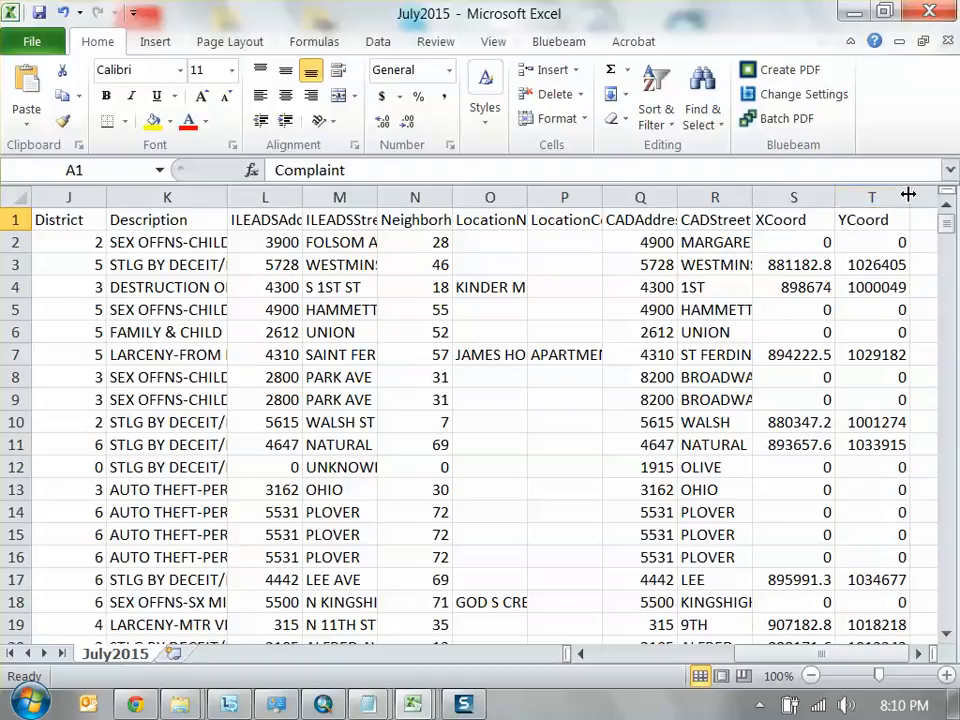
left_click_drag(909, 193, 922, 193)
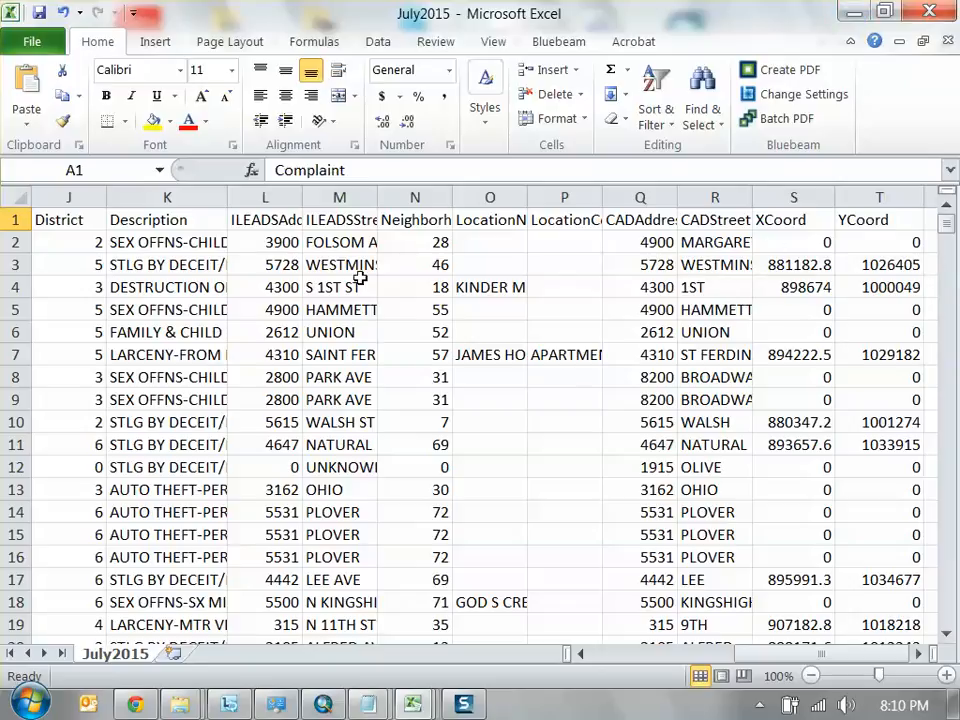
Switch to the STL_tracts map in ArcMap and add July2015.CSV from the week 2 folder as XY data, using XCoord and YCoord
left_click(853, 12)
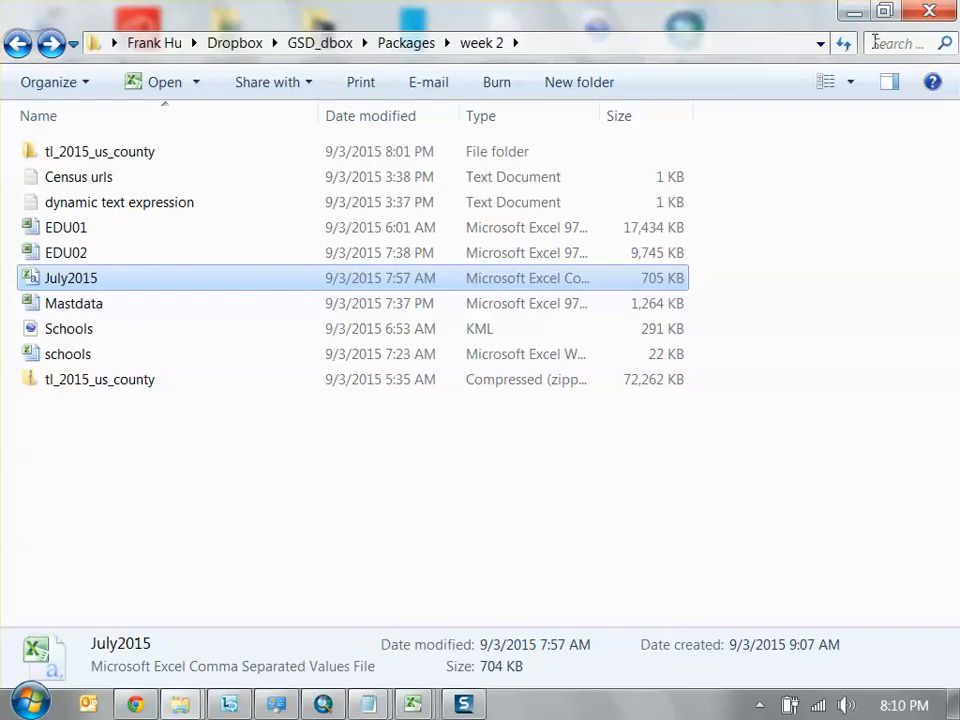
left_click(853, 14)
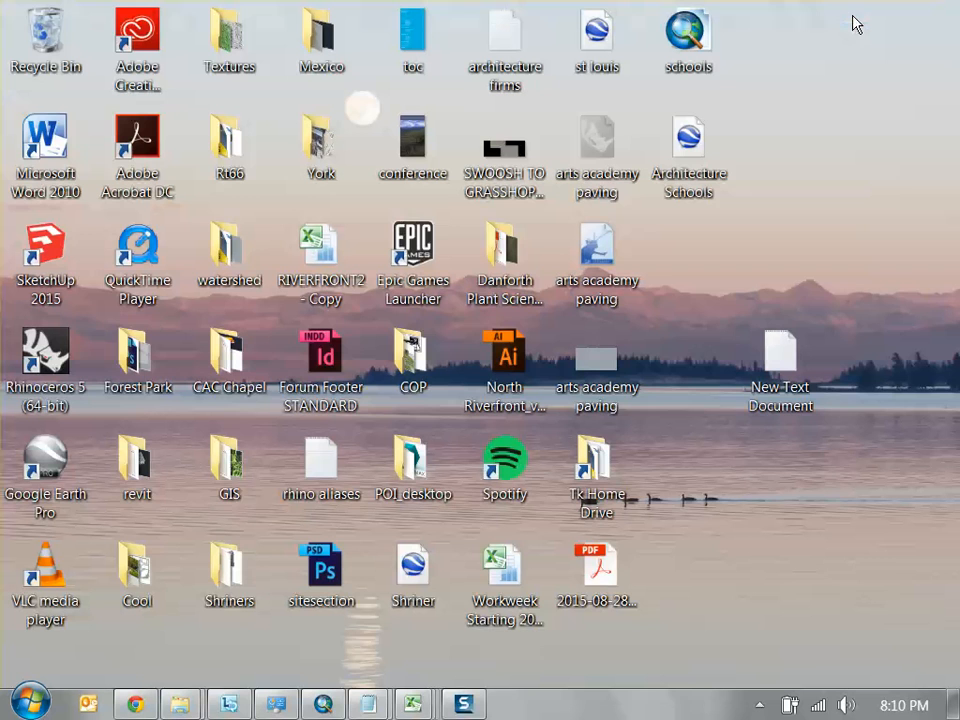
left_click(323, 704)
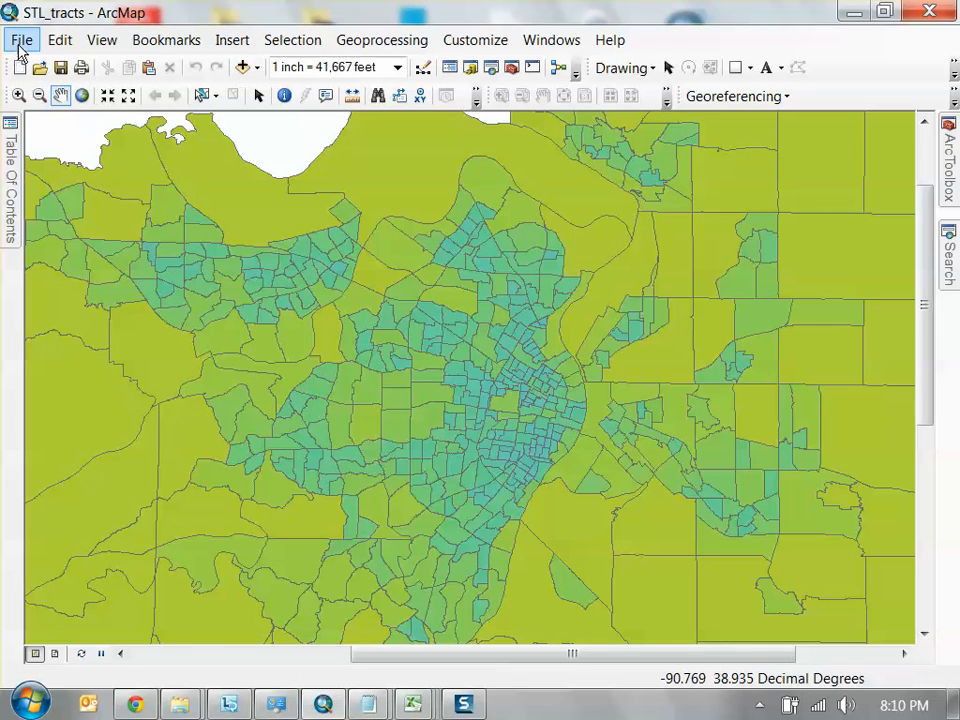
left_click(21, 42)
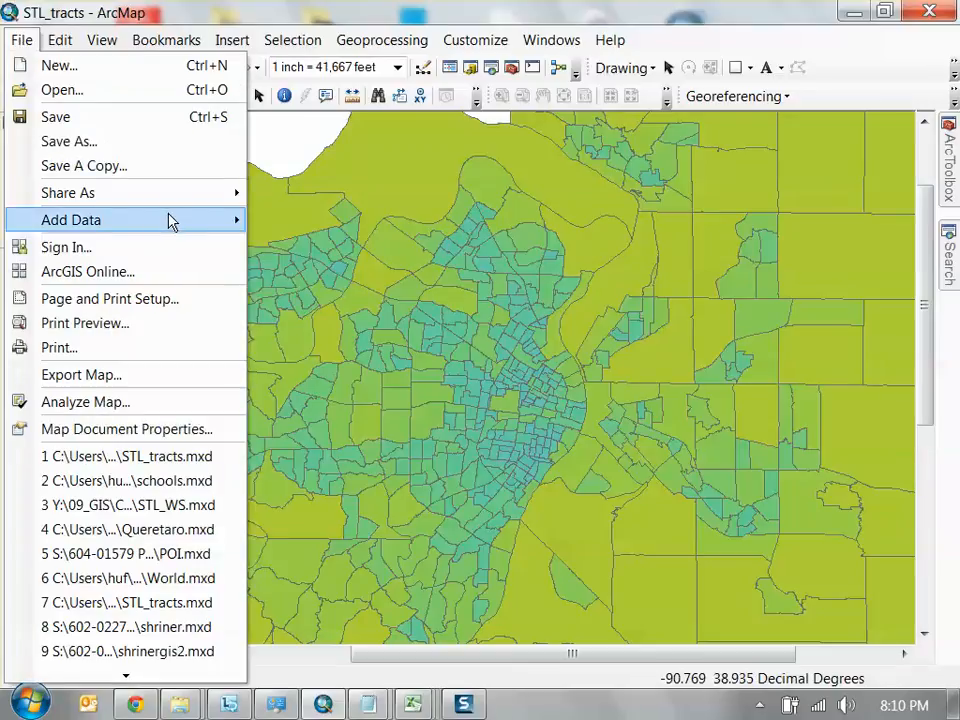
mouse_move(174, 222)
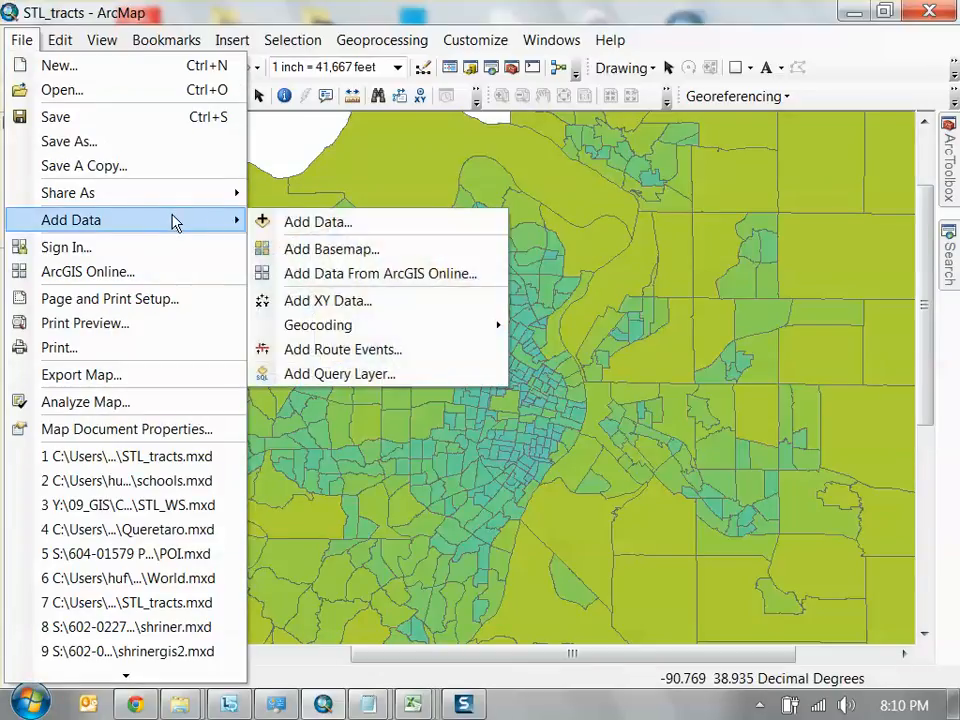
left_click(366, 304)
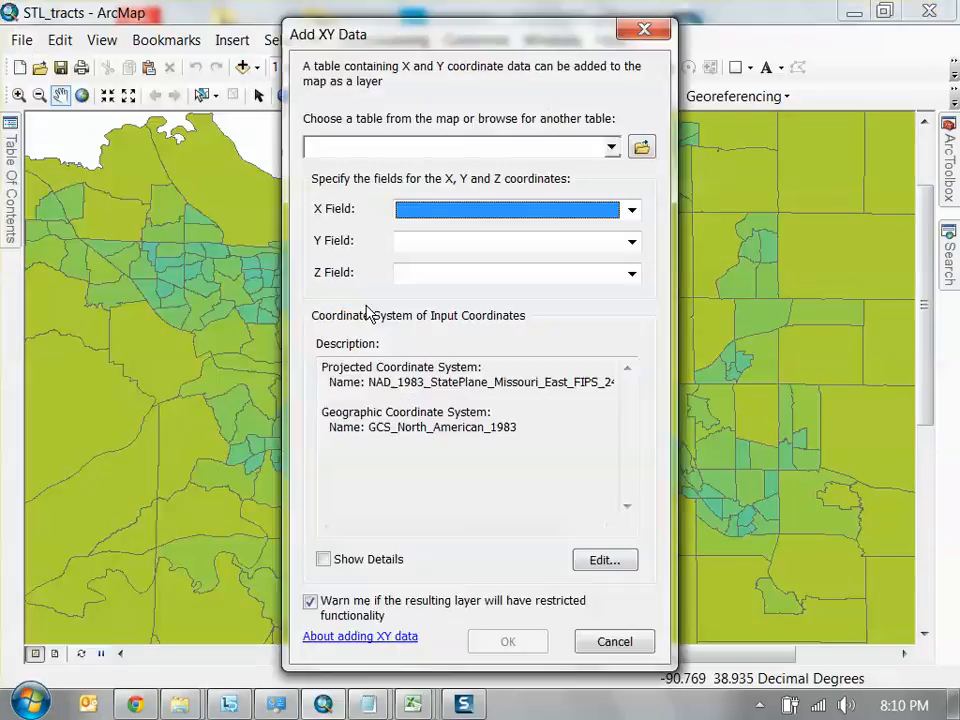
left_click(641, 149)
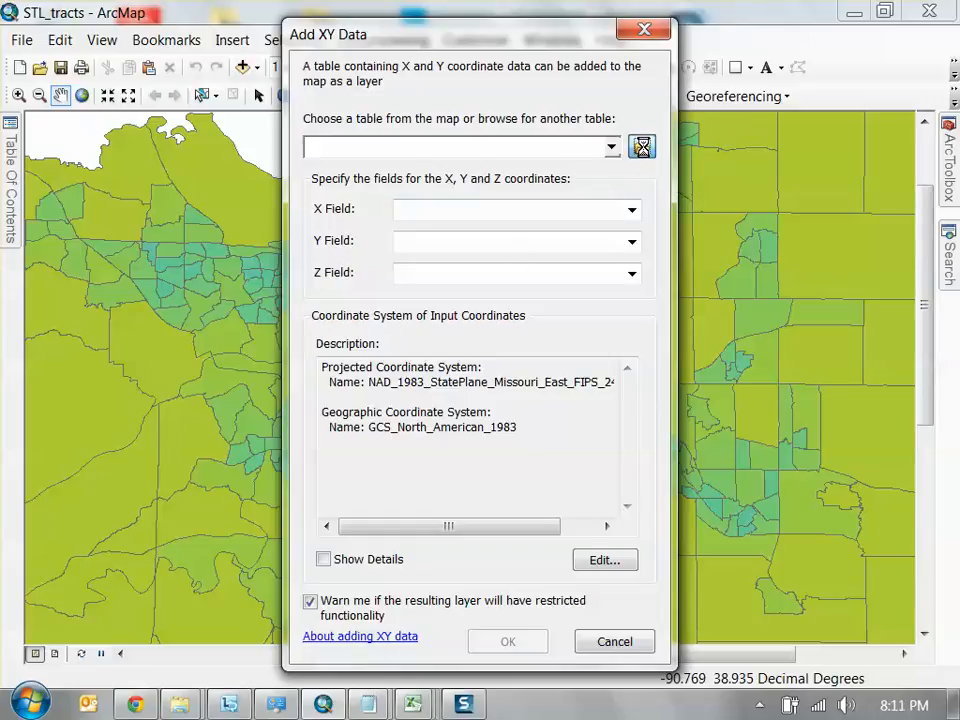
left_click(281, 358)
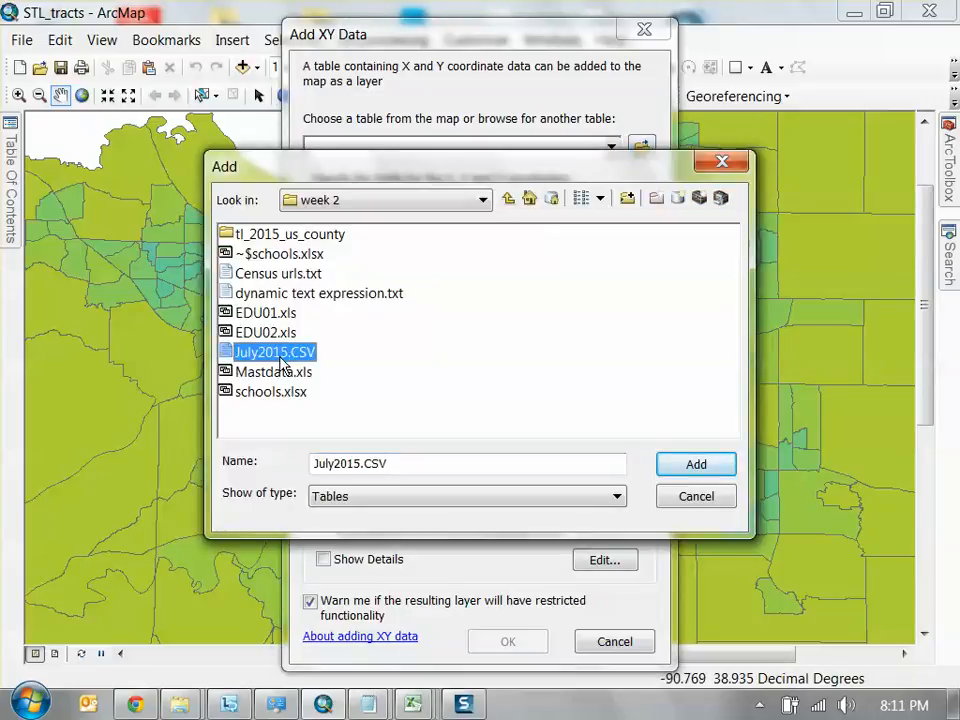
left_click(694, 464)
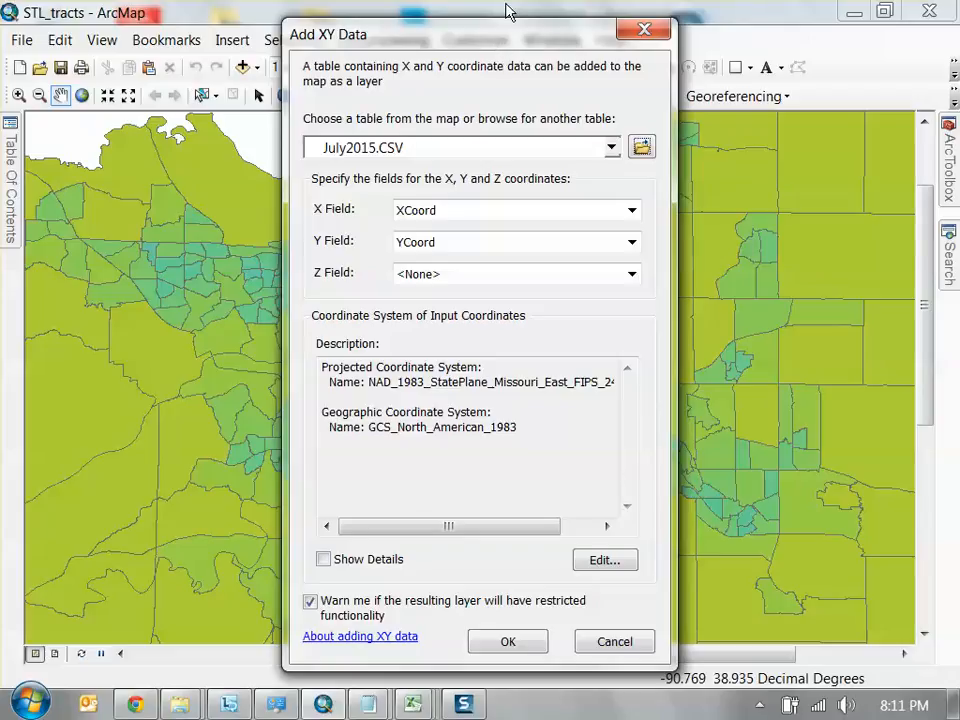
left_click(516, 645)
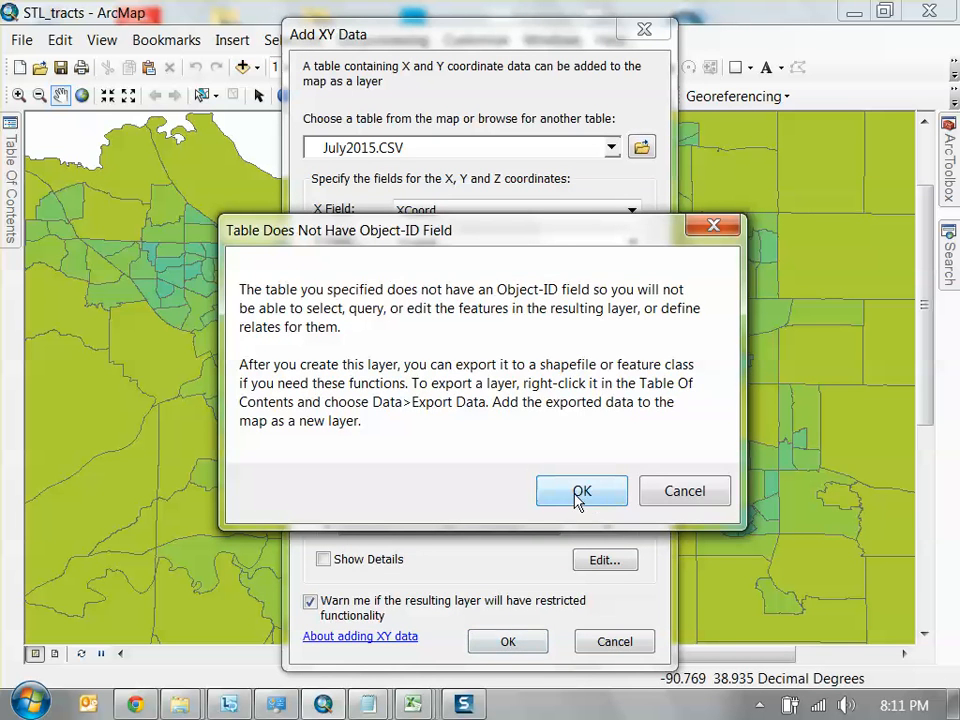
left_click(534, 490)
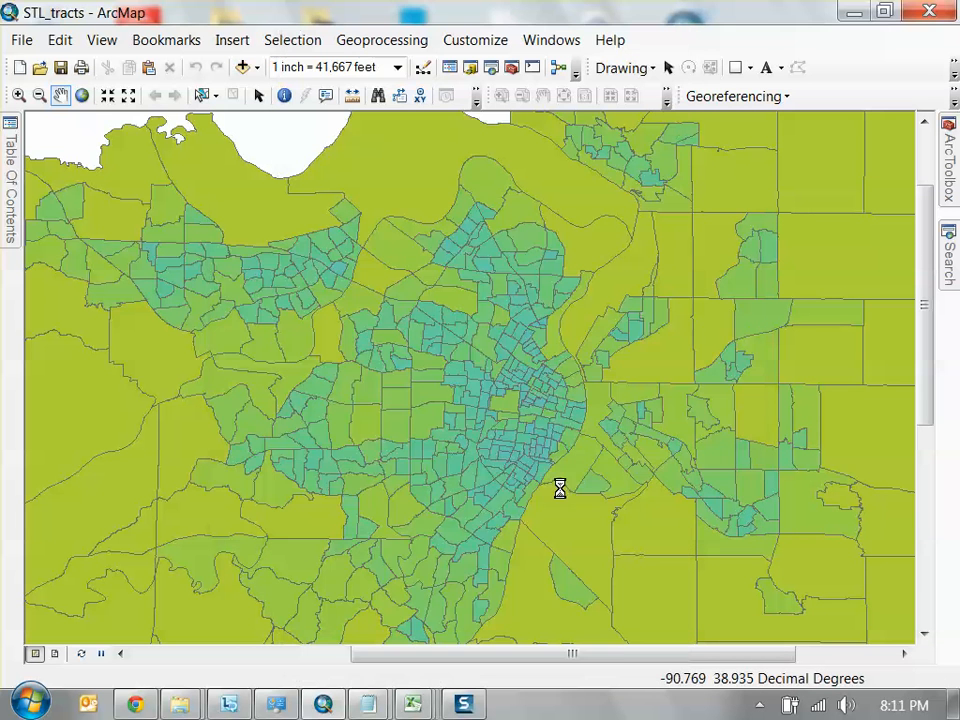
Examine the plotted crime points over the census tracts and compare them with the coordinate columns in the July2015 spreadsheet
scroll(575, 460, "up", 2)
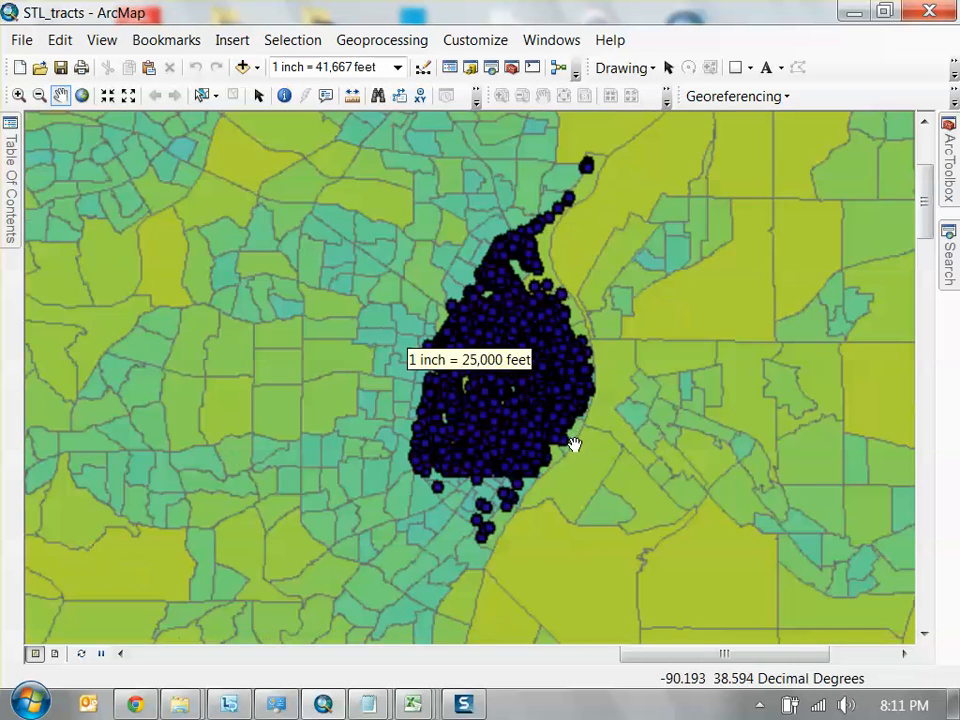
left_click_drag(560, 265, 549, 349)
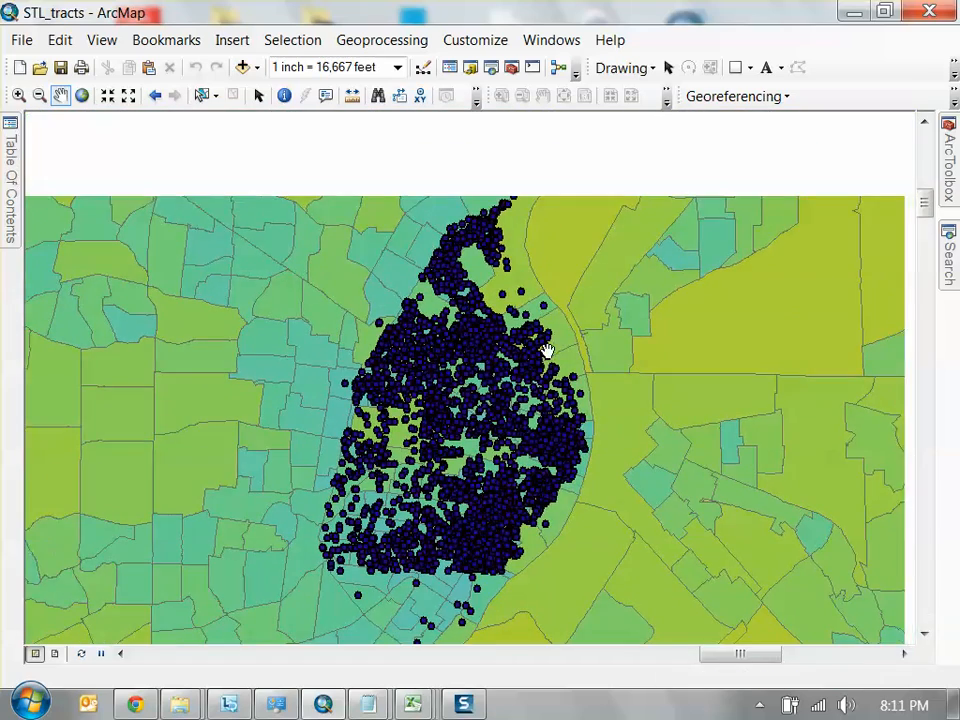
scroll(453, 429, "up", 3)
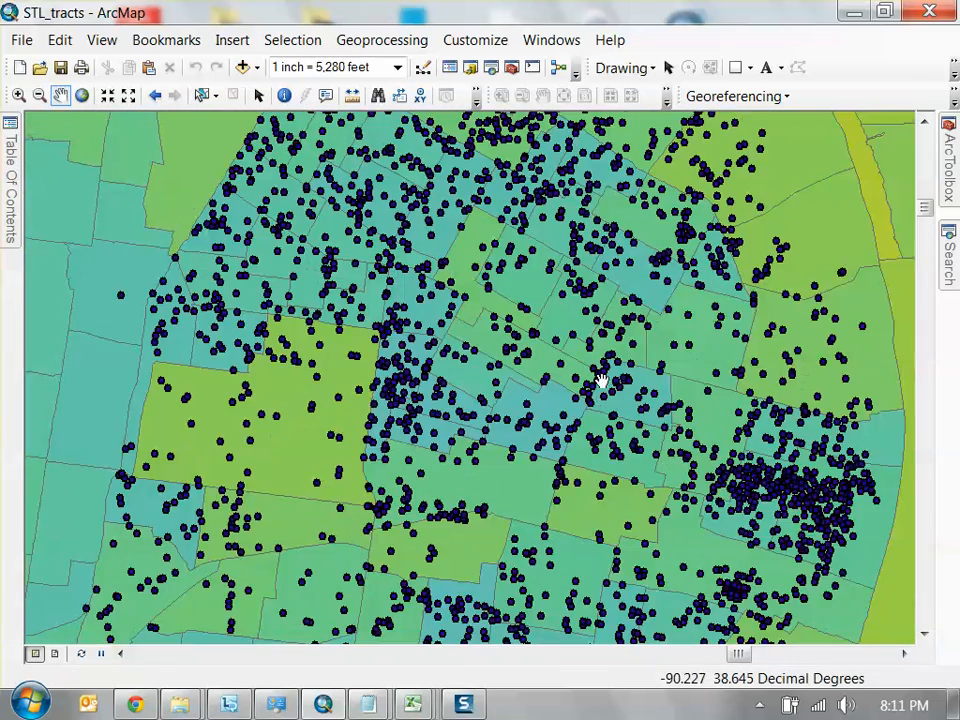
scroll(489, 360, "down", 2)
scroll(452, 360, "down", 1)
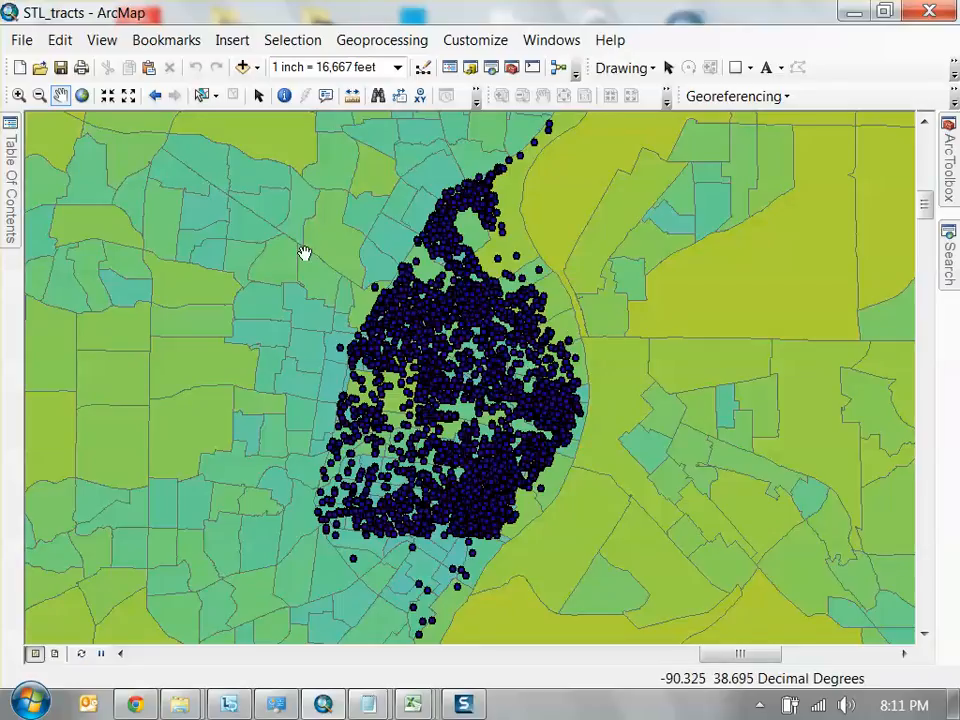
left_click(418, 706)
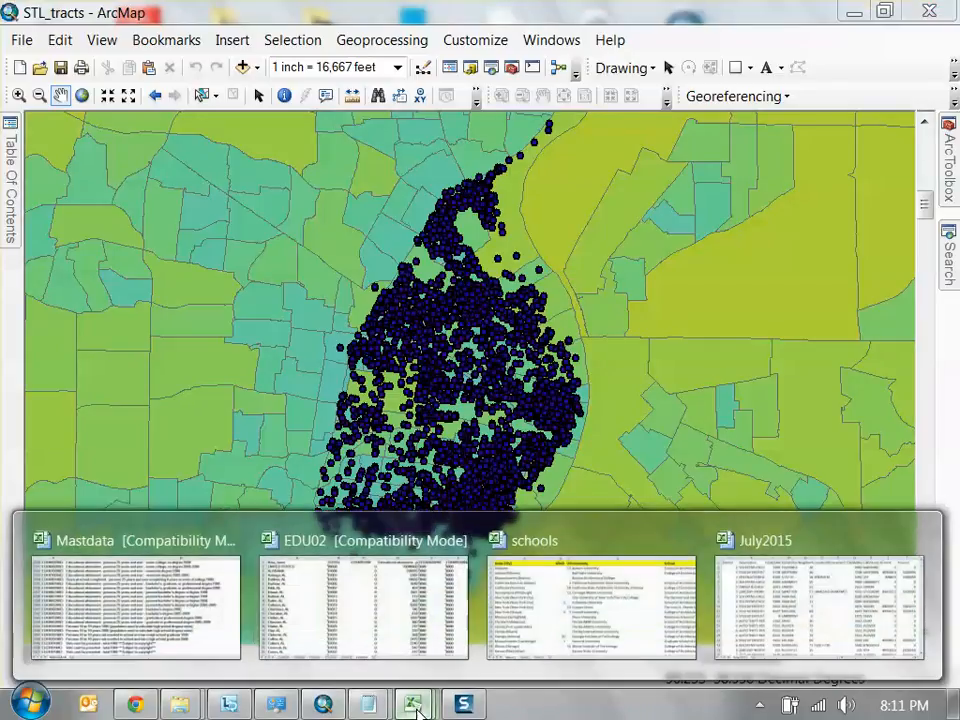
left_click(771, 606)
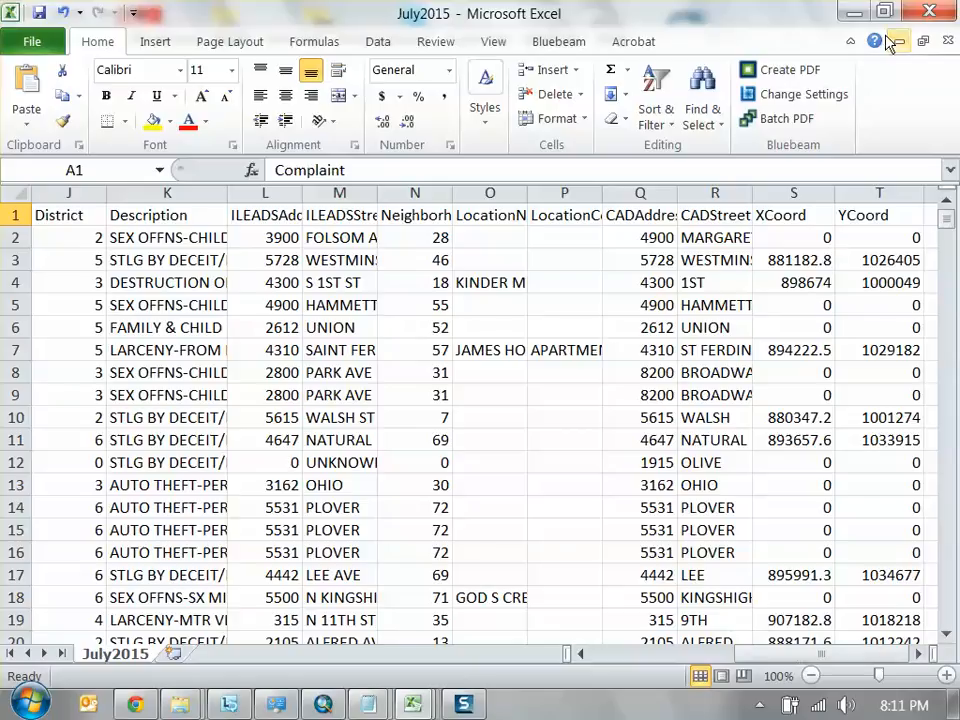
left_click(854, 12)
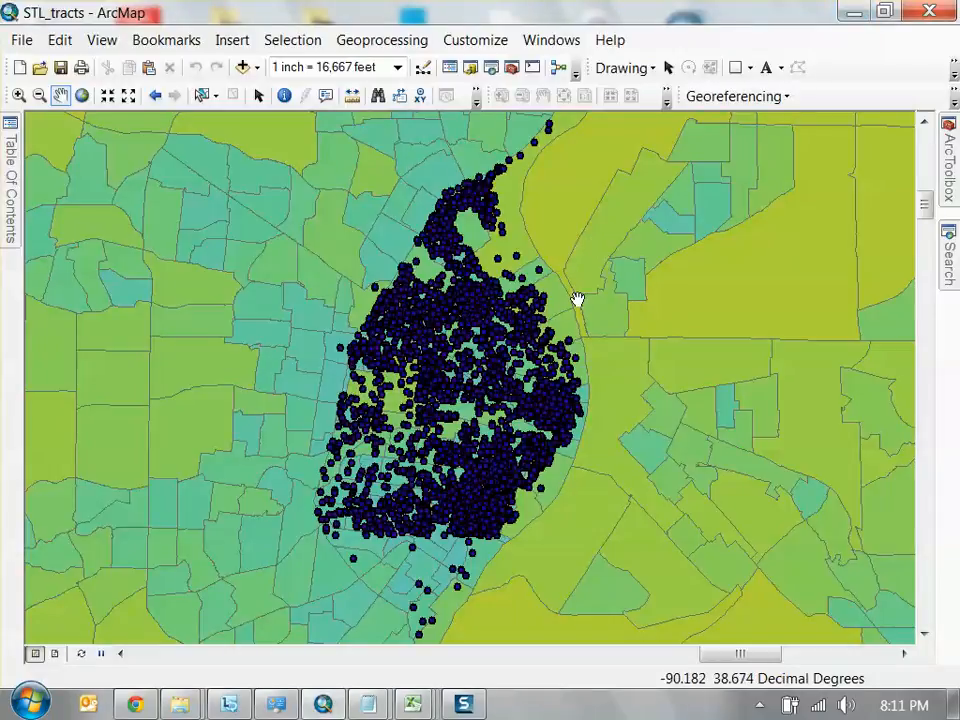
Open the data frame's properties and review its coordinate system, declining to use it when asked
left_click(11, 170)
double_click(87, 171)
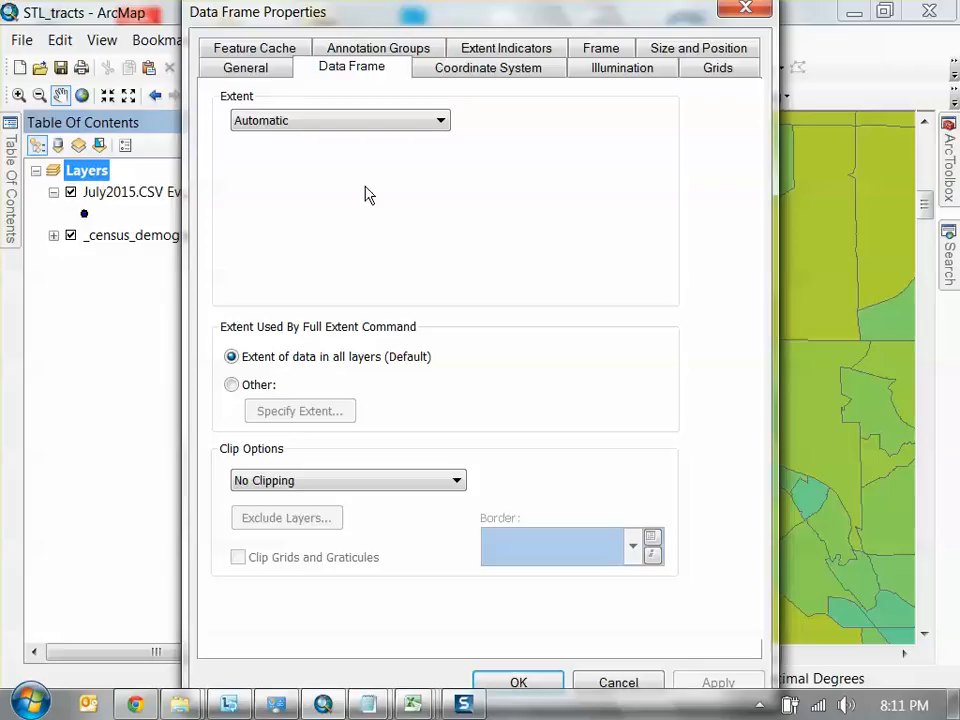
left_click(484, 69)
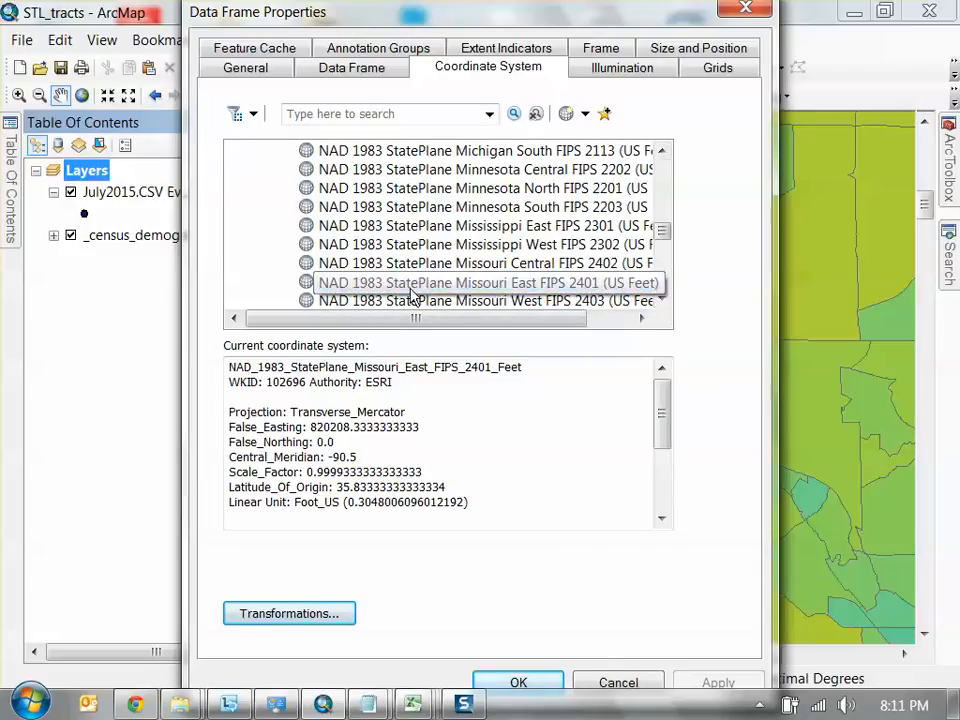
left_click(540, 683)
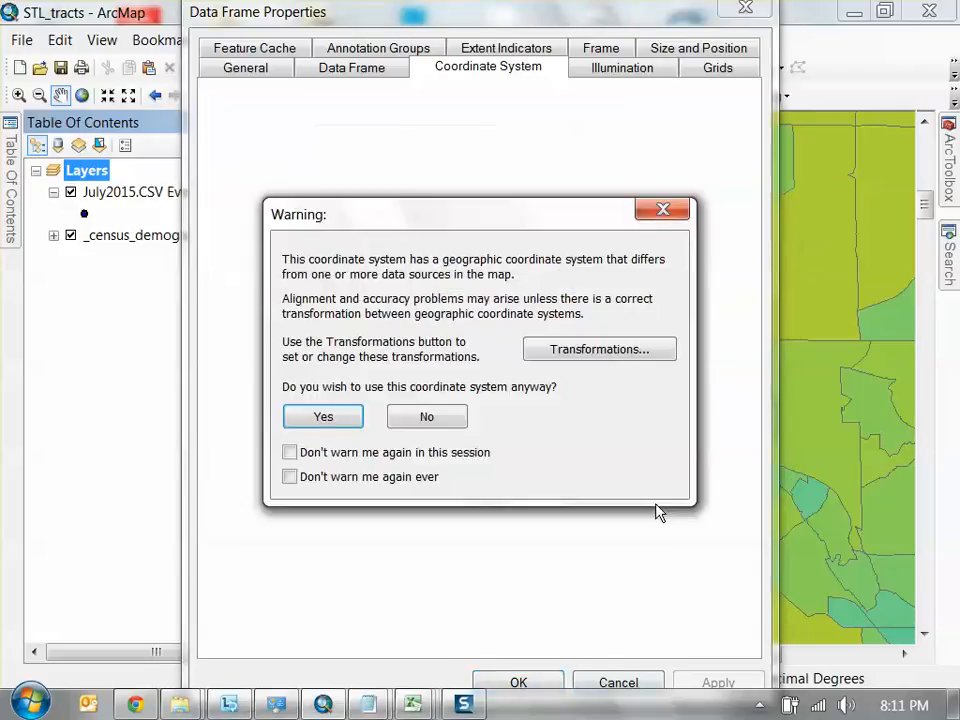
left_click(434, 418)
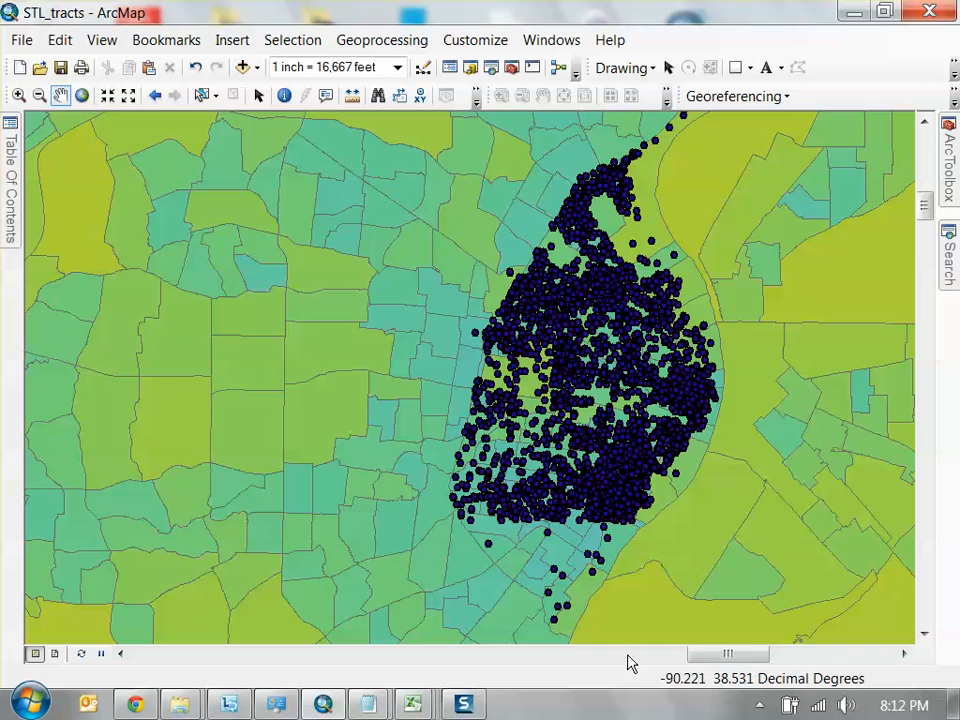
Examine close up how the crime points are distributed over the census tracts in and around the city
scroll(649, 378, "up", 3)
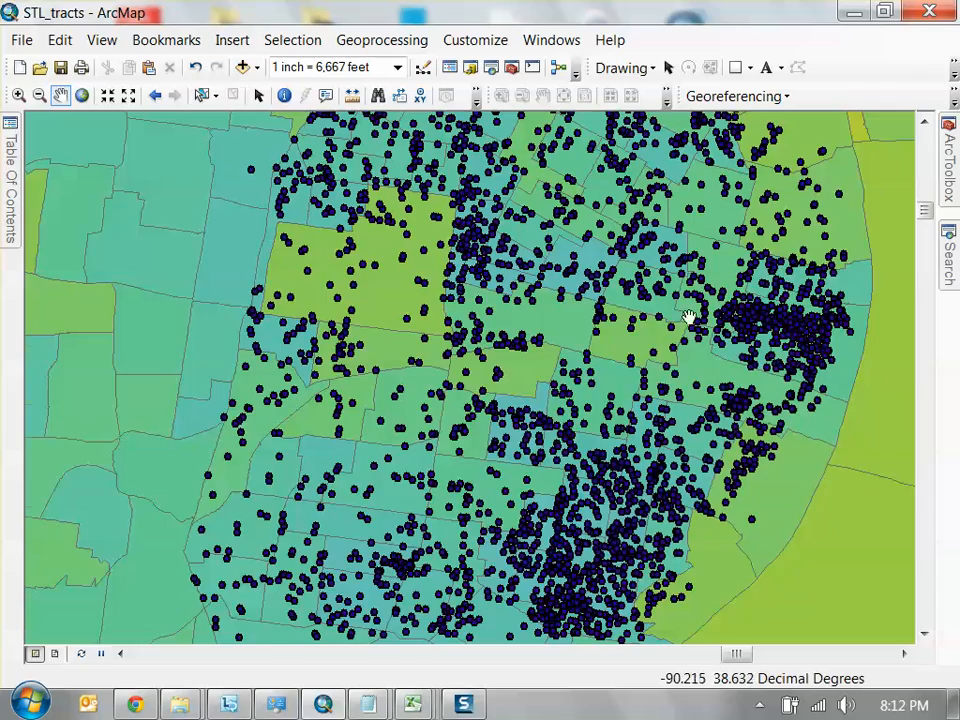
left_click_drag(622, 309, 617, 424)
left_click_drag(581, 370, 552, 394)
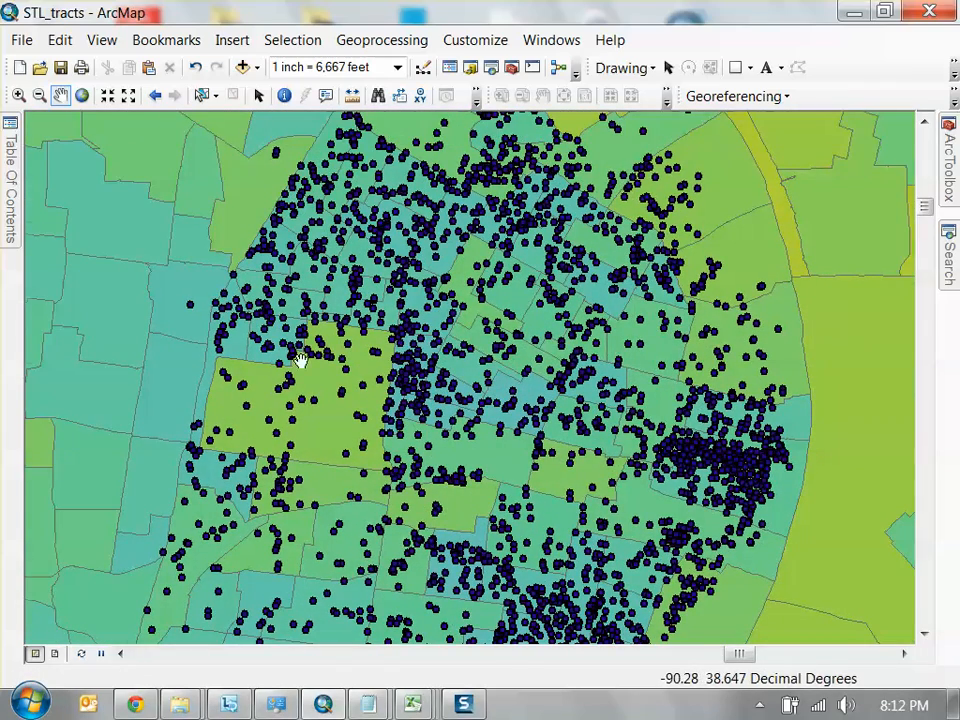
scroll(300, 360, "up", 2)
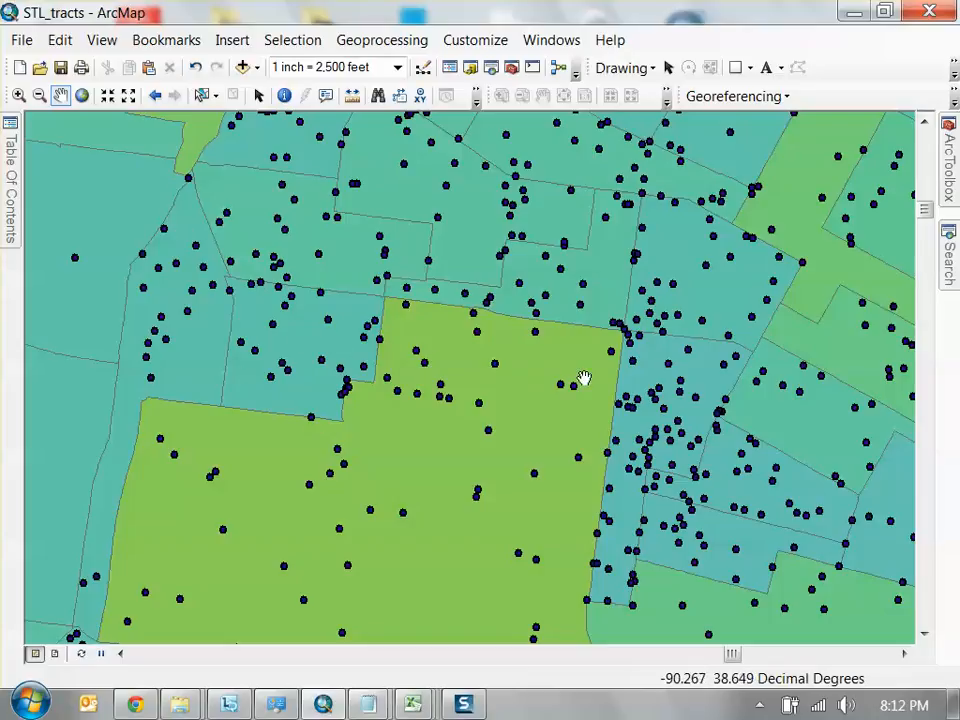
left_click_drag(648, 276, 574, 420)
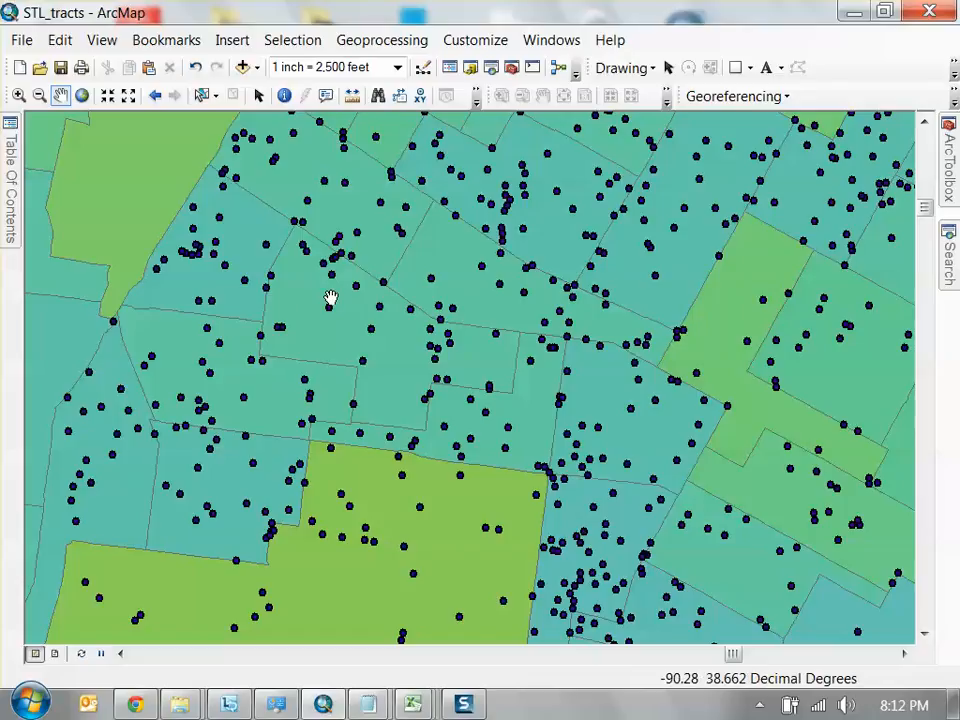
scroll(339, 364, "up", 4)
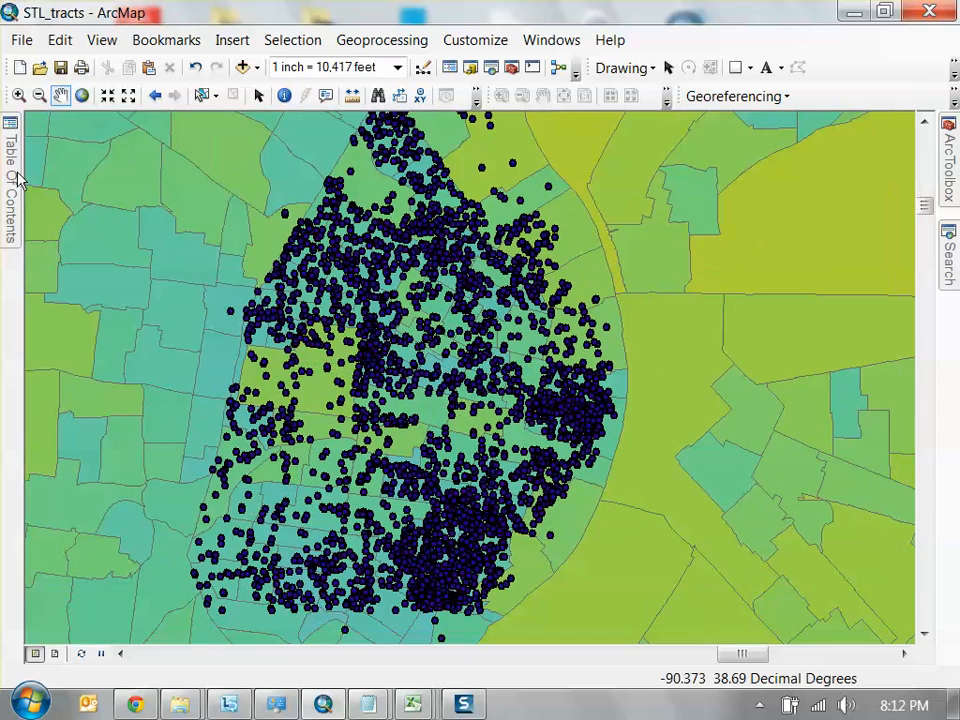
Open the July2015.CSV Events attribute table, widen its window and narrow the FlagAdministrative column
mouse_move(12, 132)
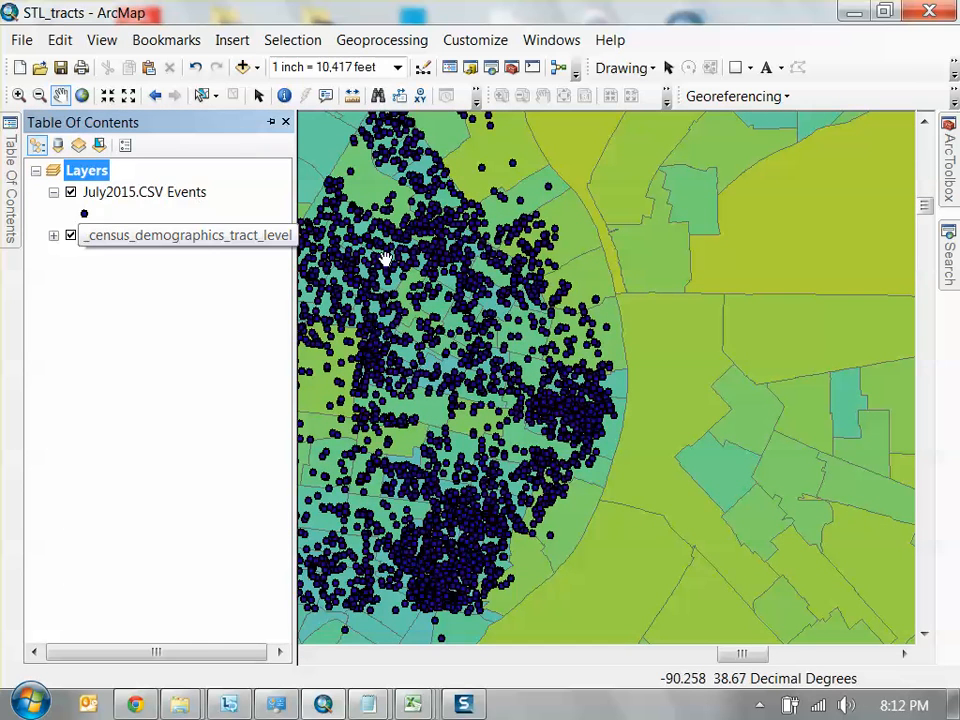
left_click(165, 200)
right_click(130, 190)
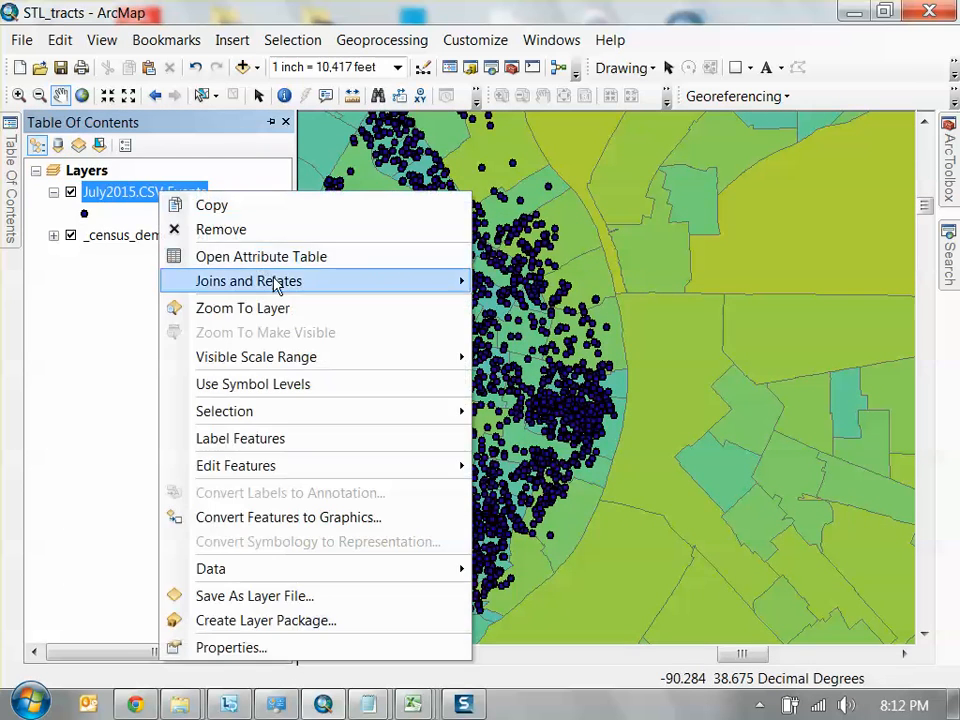
left_click(261, 255)
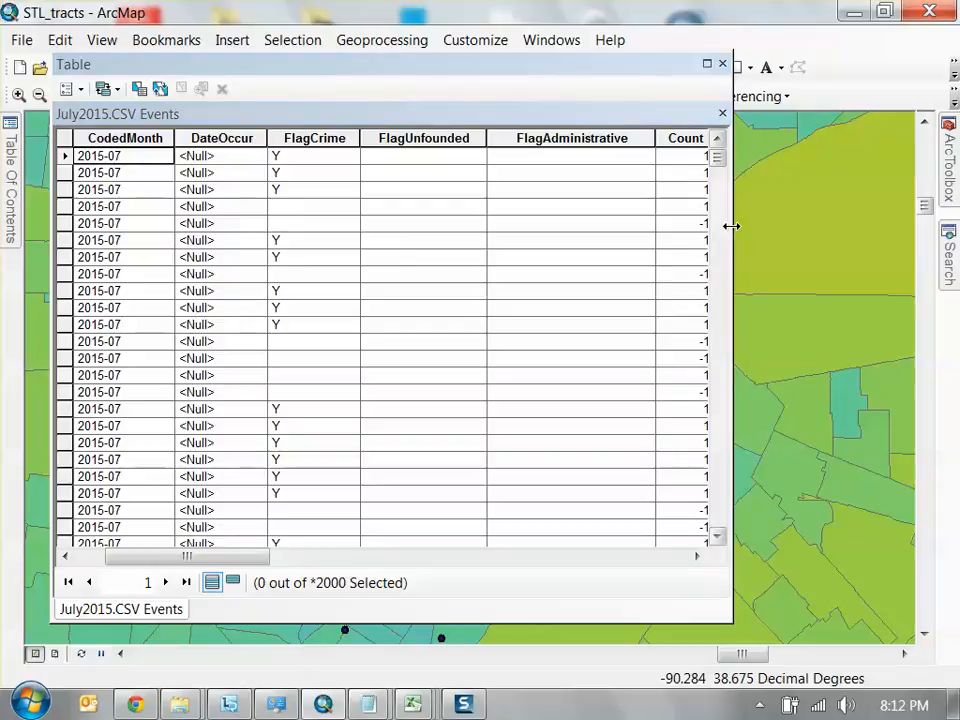
left_click_drag(731, 225, 855, 206)
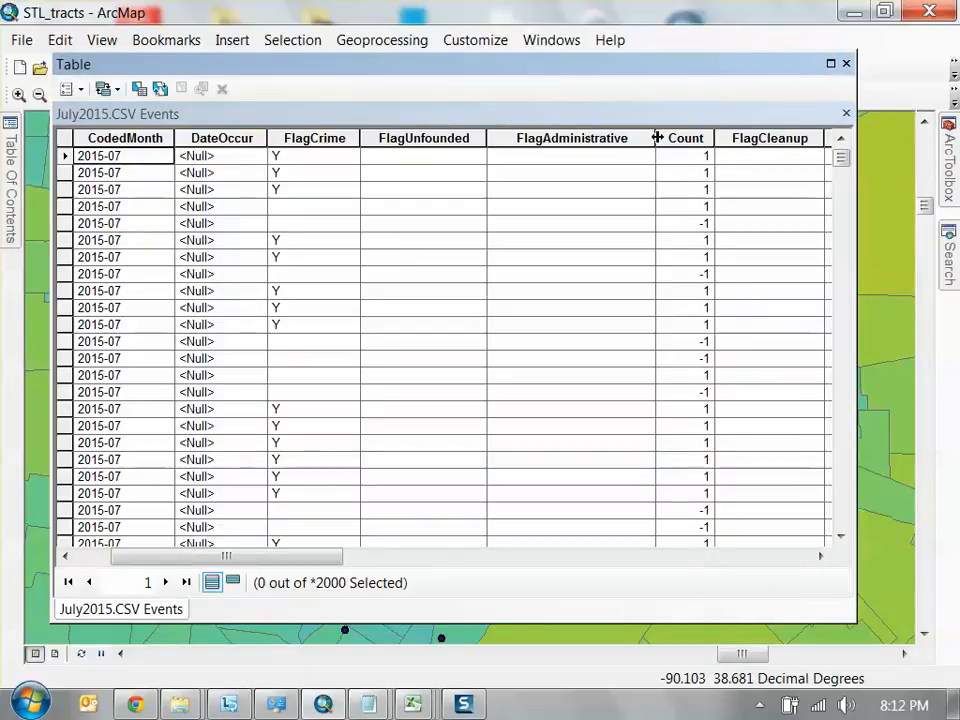
left_click_drag(656, 137, 594, 137)
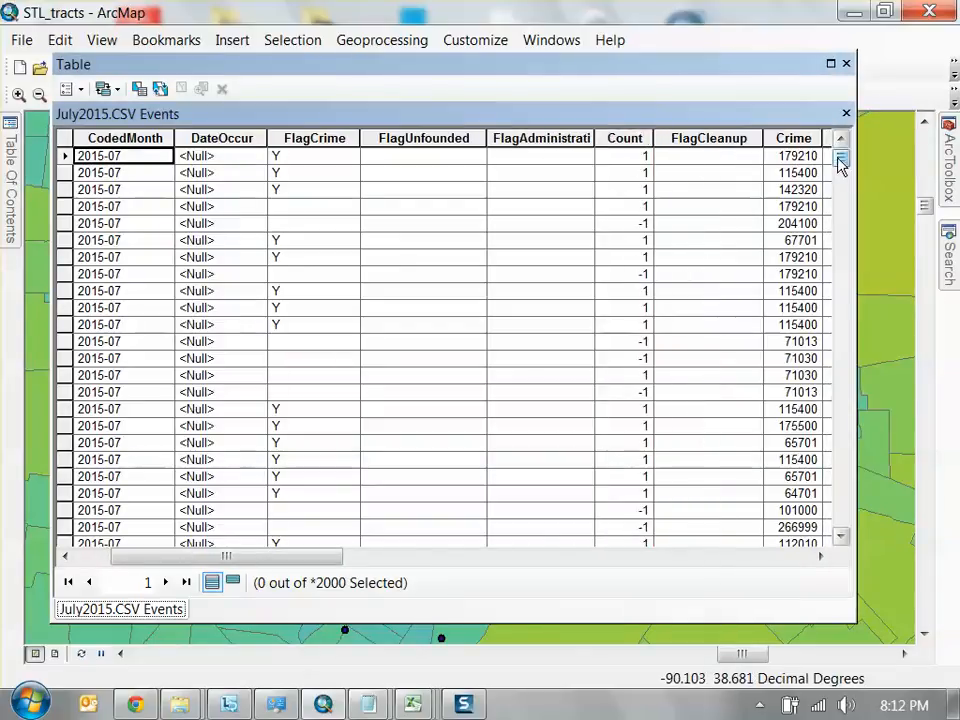
Look through the crime records across the Count, Crime, District, Description, XCoord and YCoord columns
left_click_drag(840, 159, 688, 218)
scroll(688, 218, "up", 7)
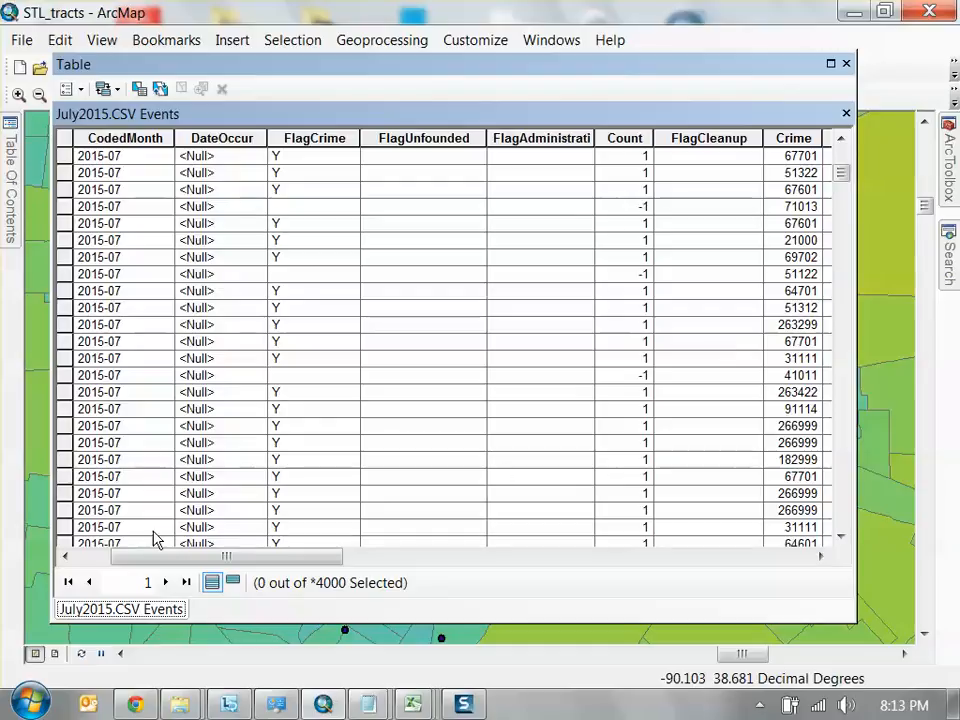
left_click_drag(128, 556, 193, 545)
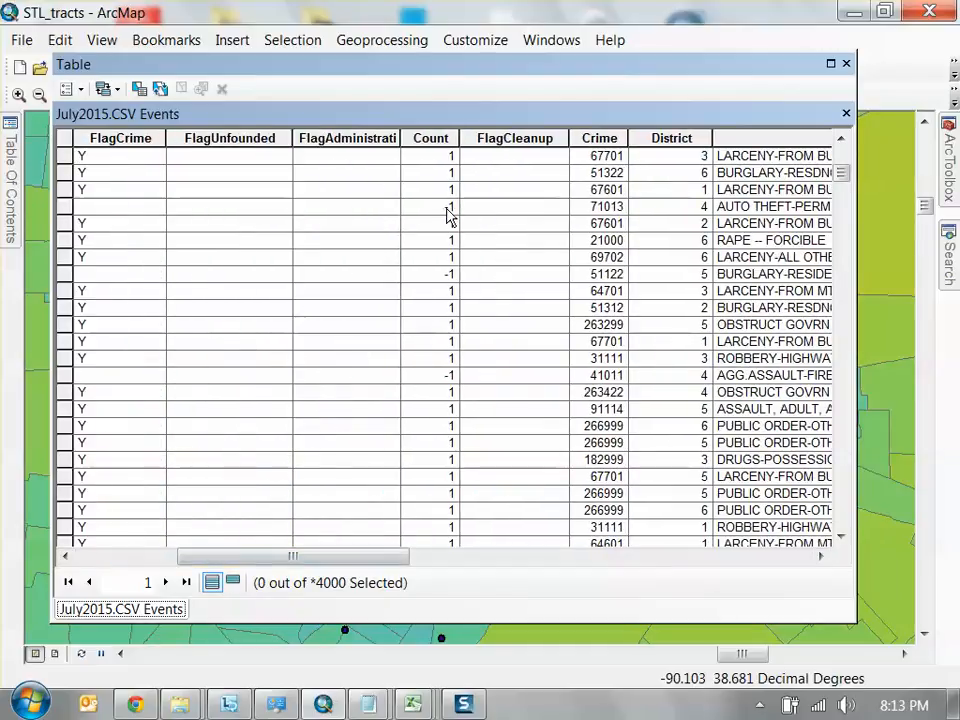
left_click_drag(388, 557, 454, 558)
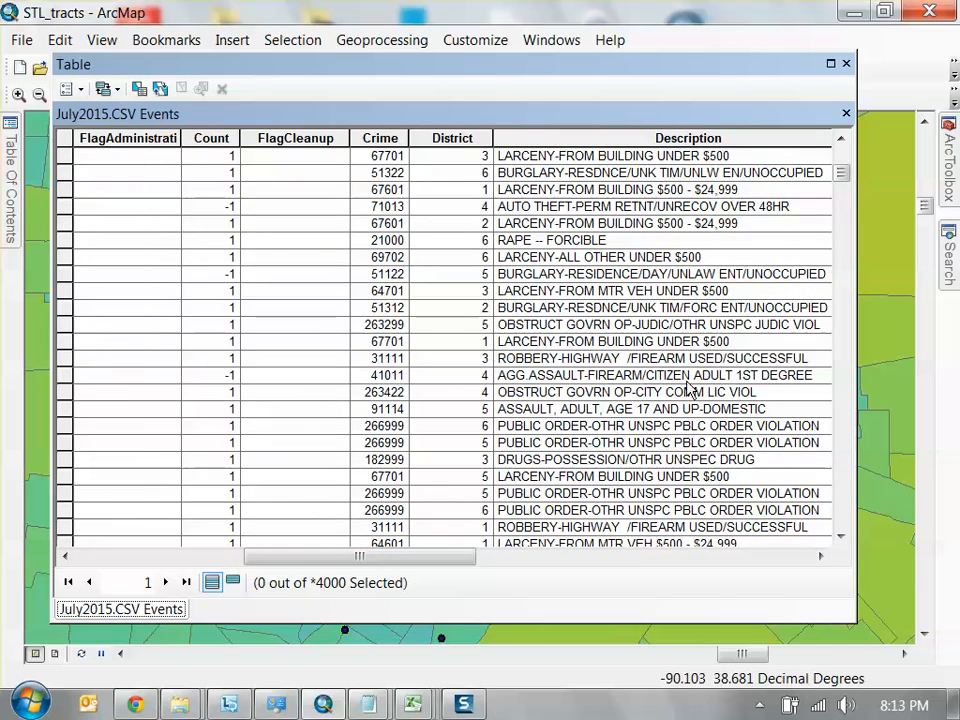
left_click_drag(445, 552, 806, 551)
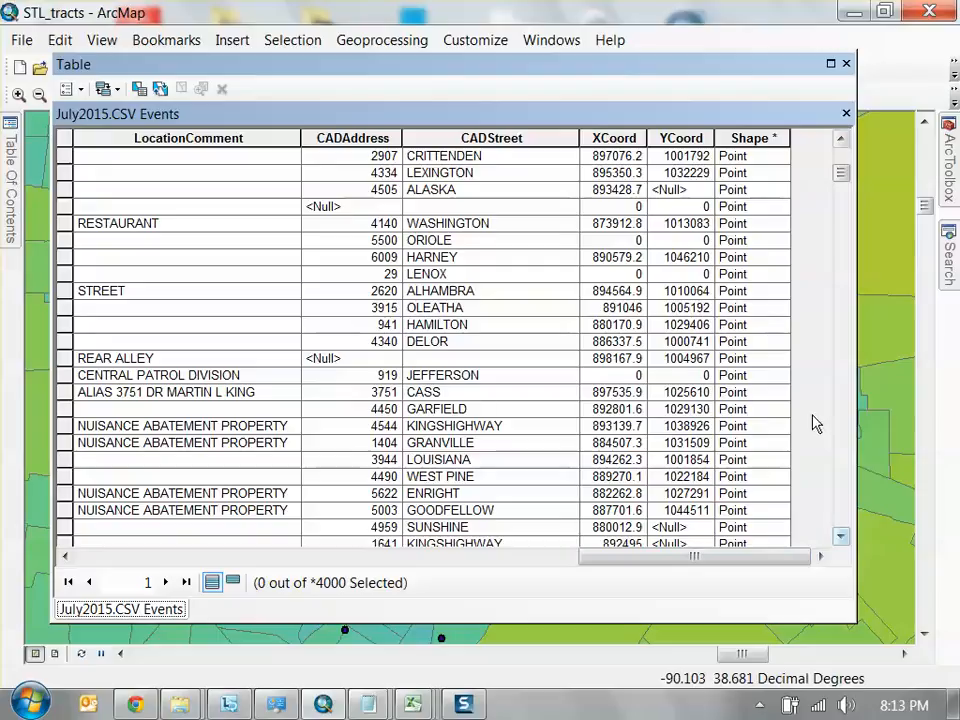
Widen the table window slightly, check whether its options allow adding a field, and close the table
left_click_drag(855, 190, 887, 190)
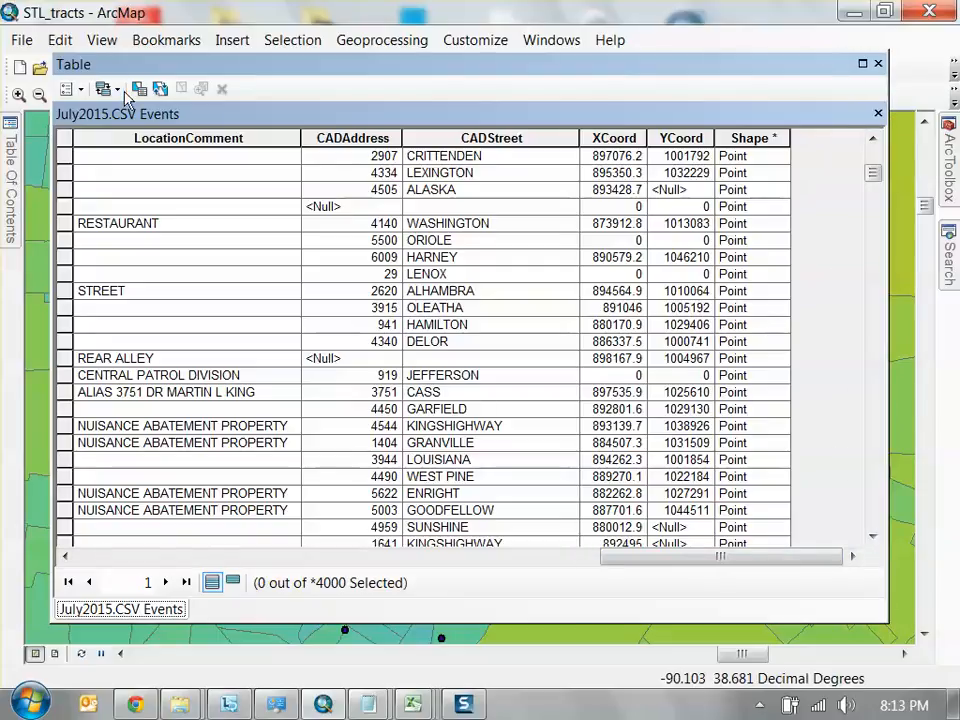
left_click(80, 90)
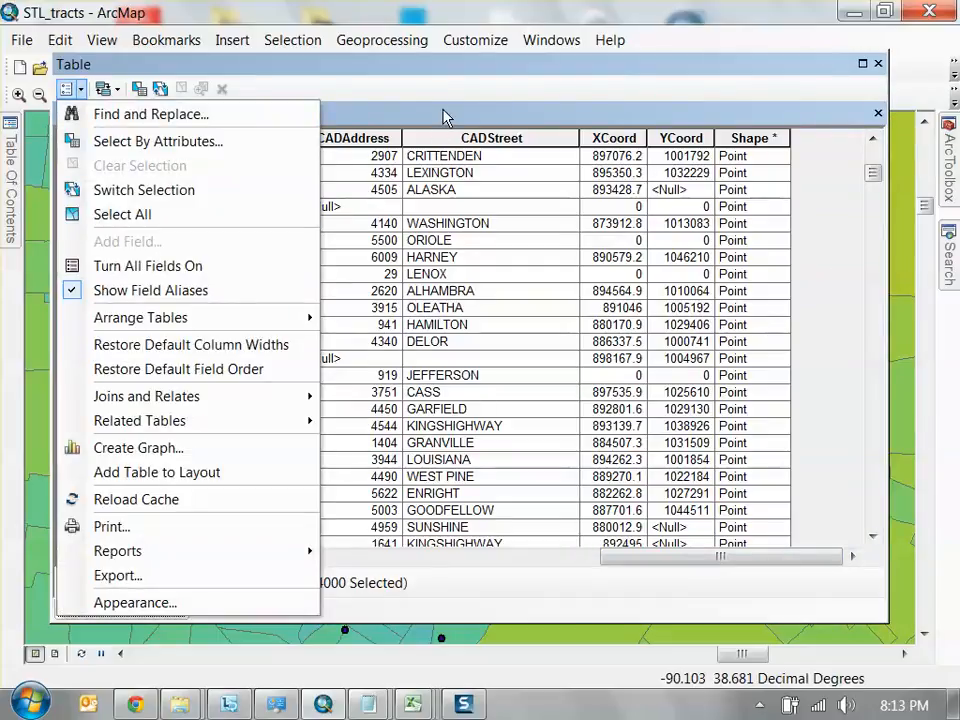
left_click(439, 79)
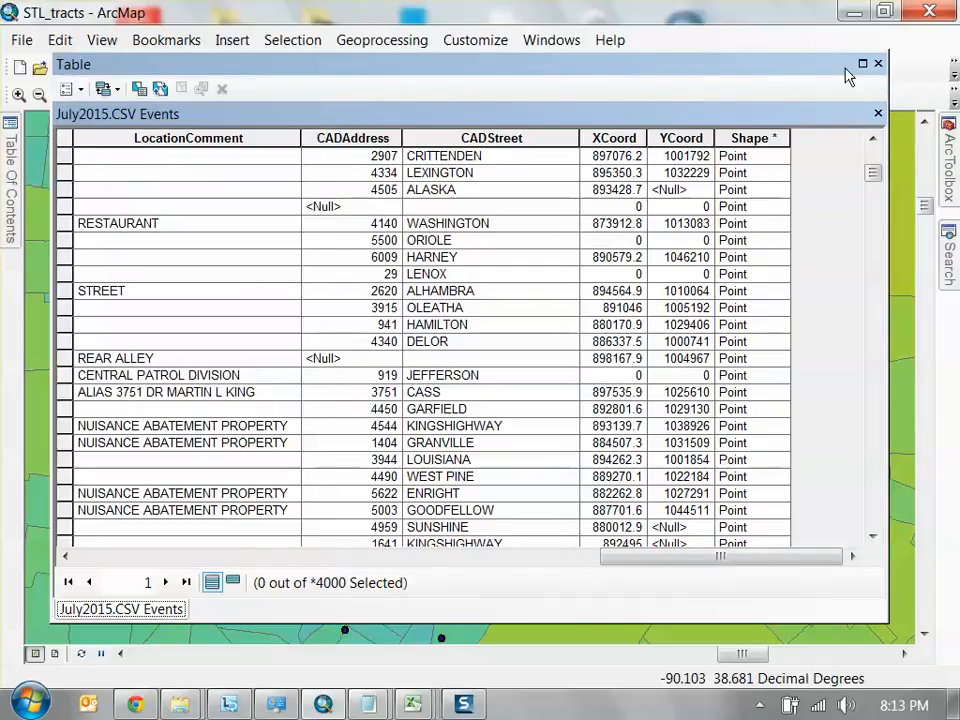
left_click(878, 64)
Start a data export of all July2015.CSV Events features, using the same coordinate system as the data frame
left_click(12, 160)
right_click(132, 193)
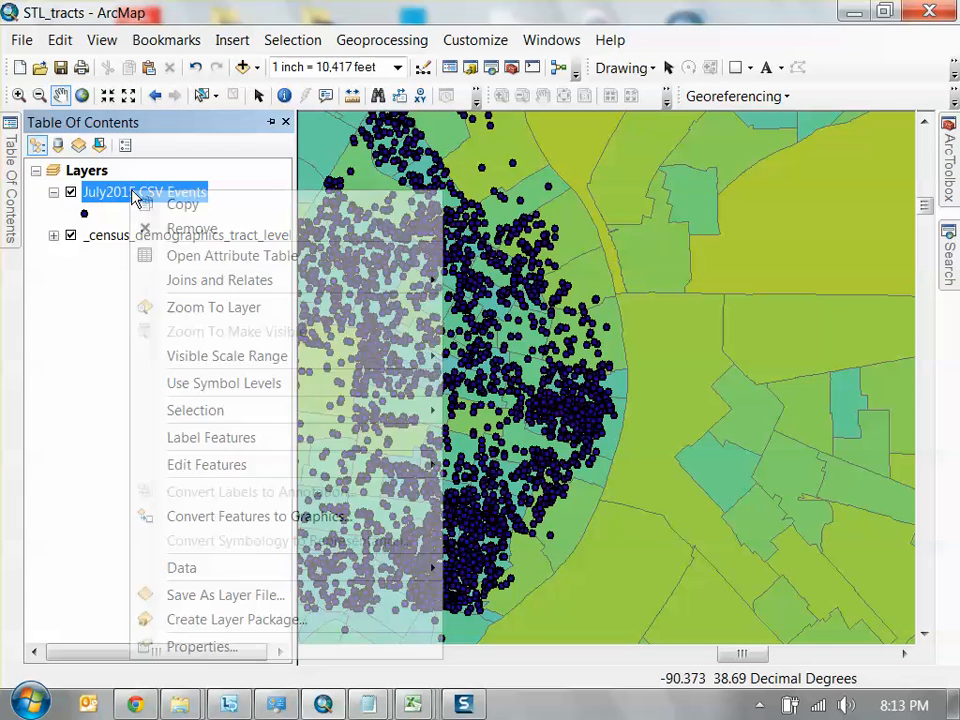
mouse_move(386, 566)
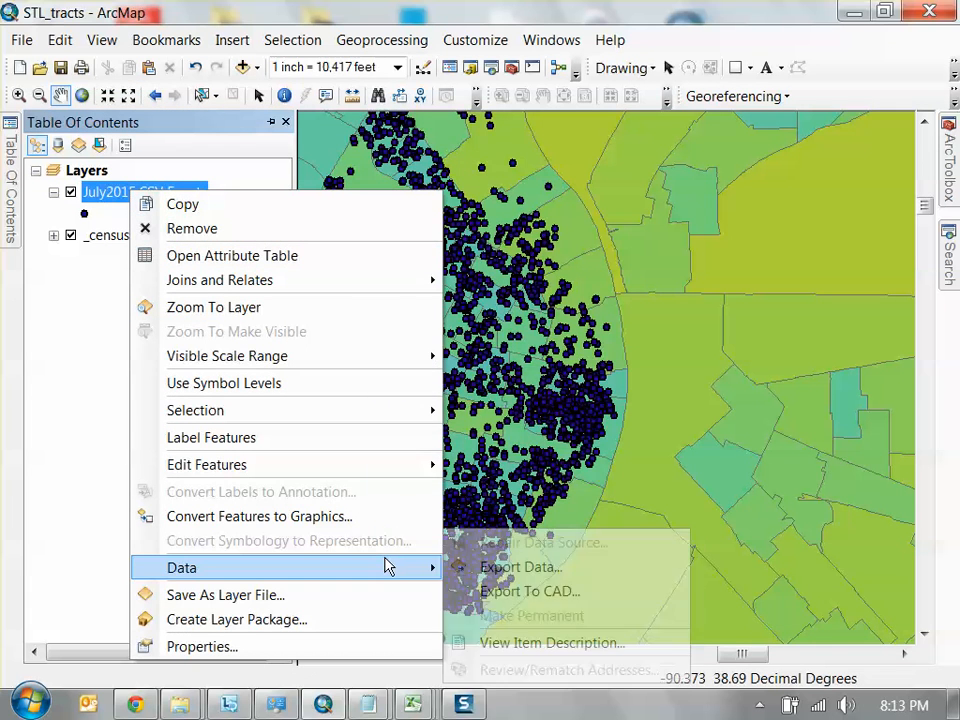
left_click(521, 567)
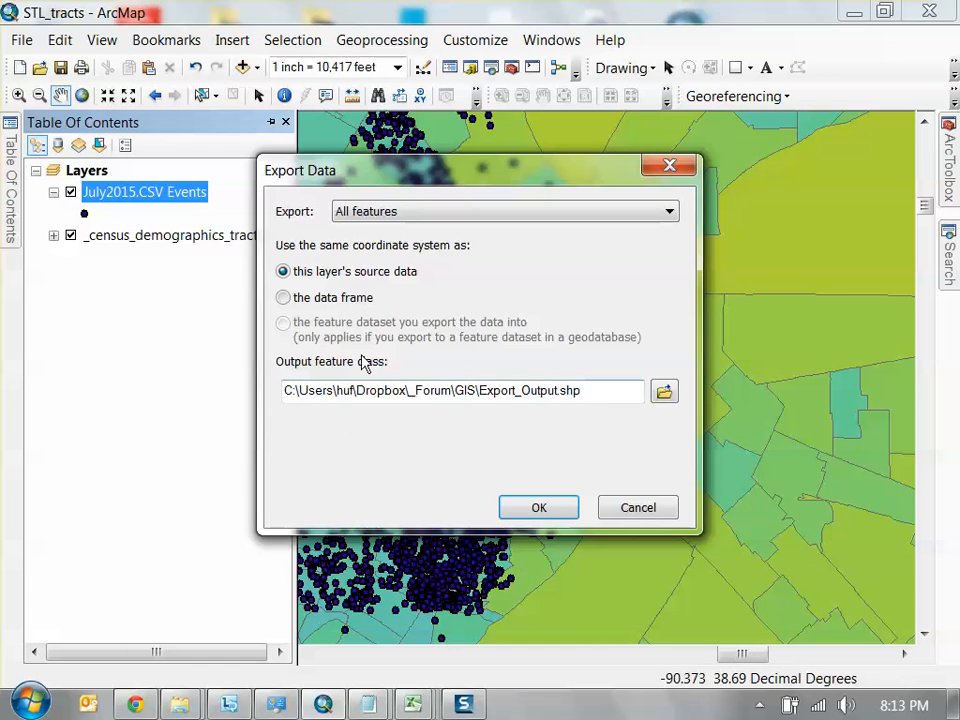
left_click(354, 298)
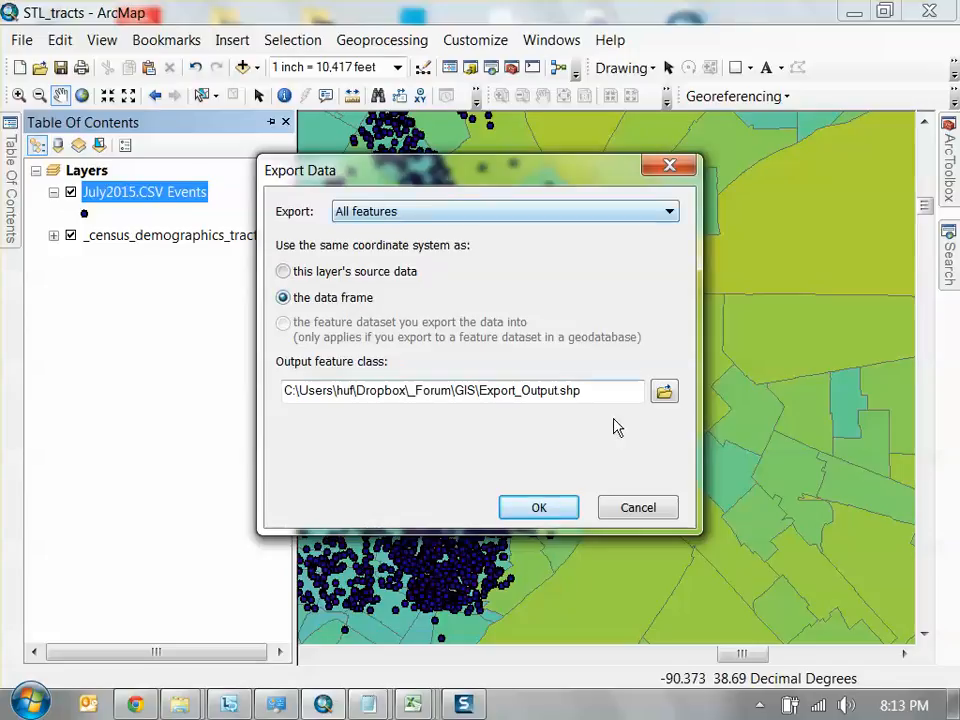
Name the output shapefile crimejuly15.shp, run the export and add the exported data to the map as a layer
left_click_drag(559, 390, 479, 390)
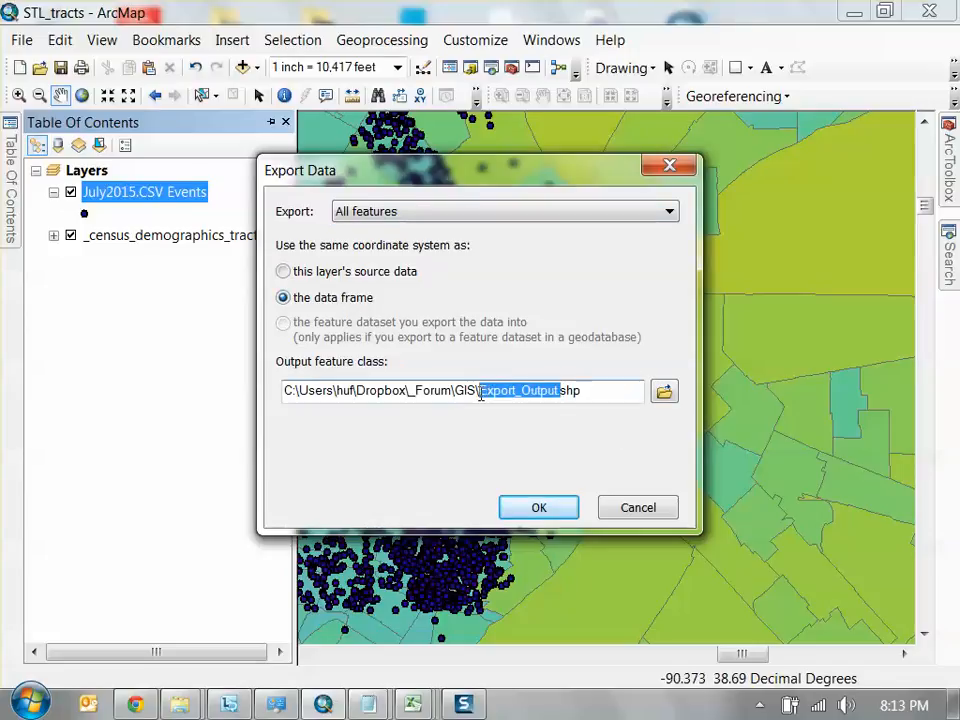
type("crime")
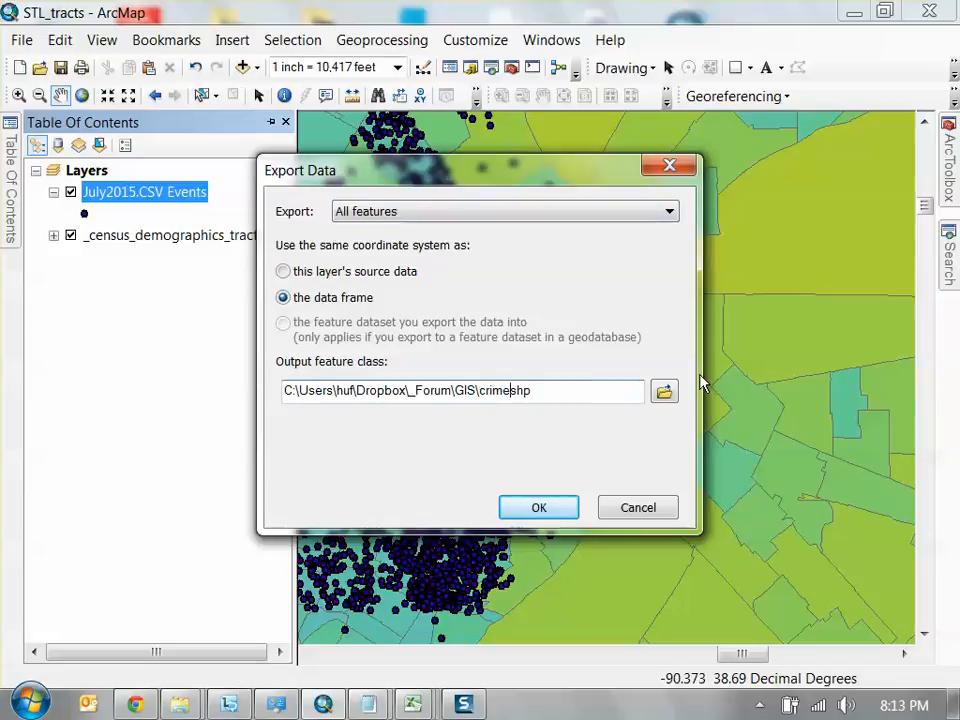
type("july15")
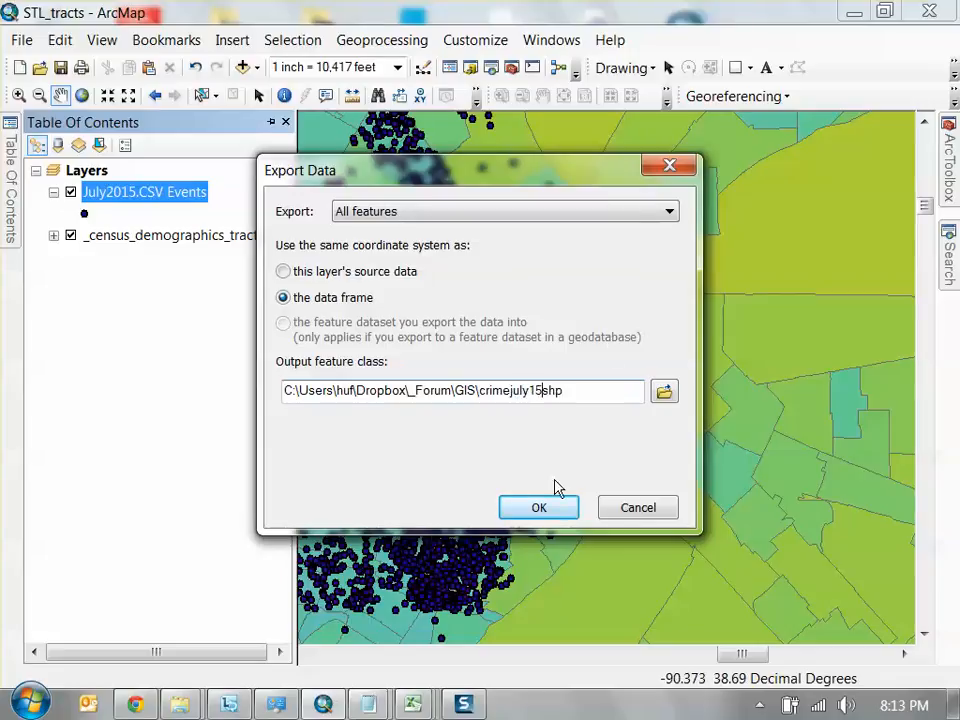
type(".")
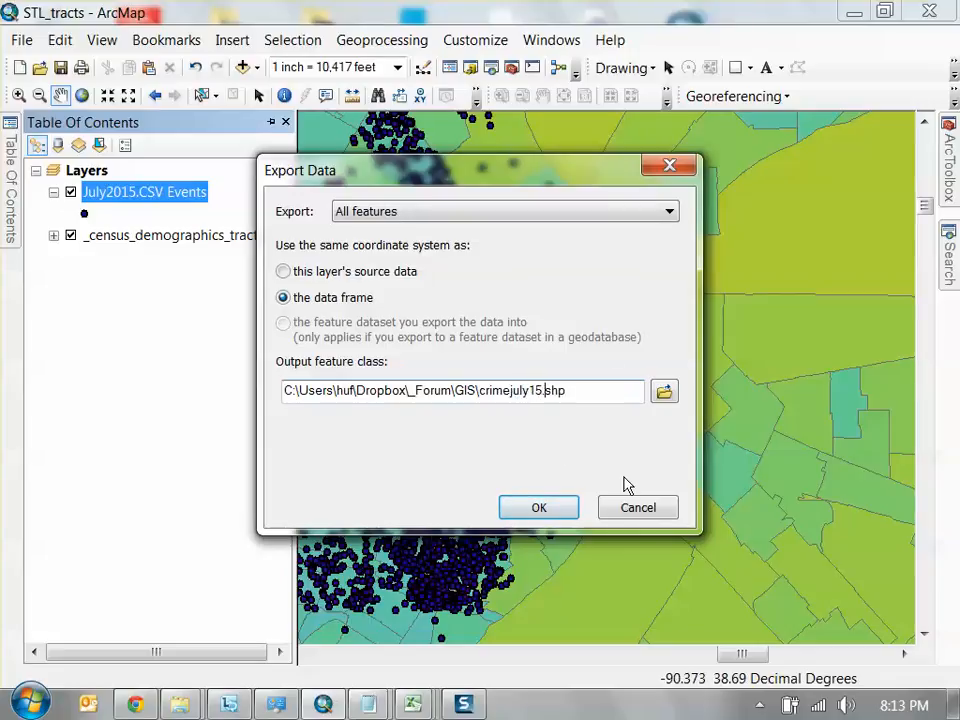
left_click(561, 509)
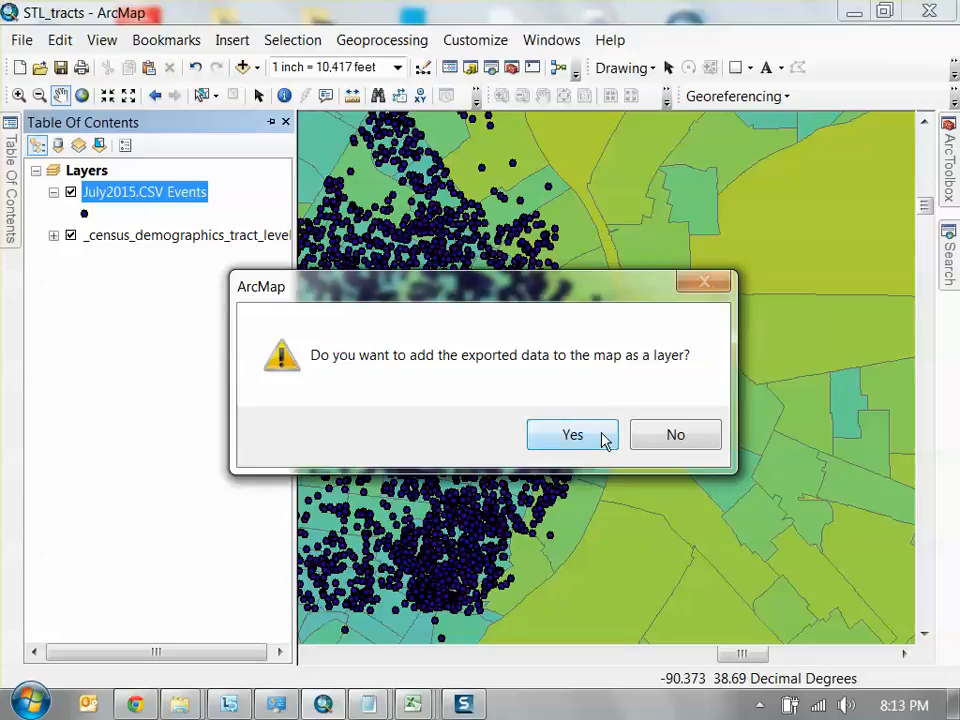
left_click(603, 438)
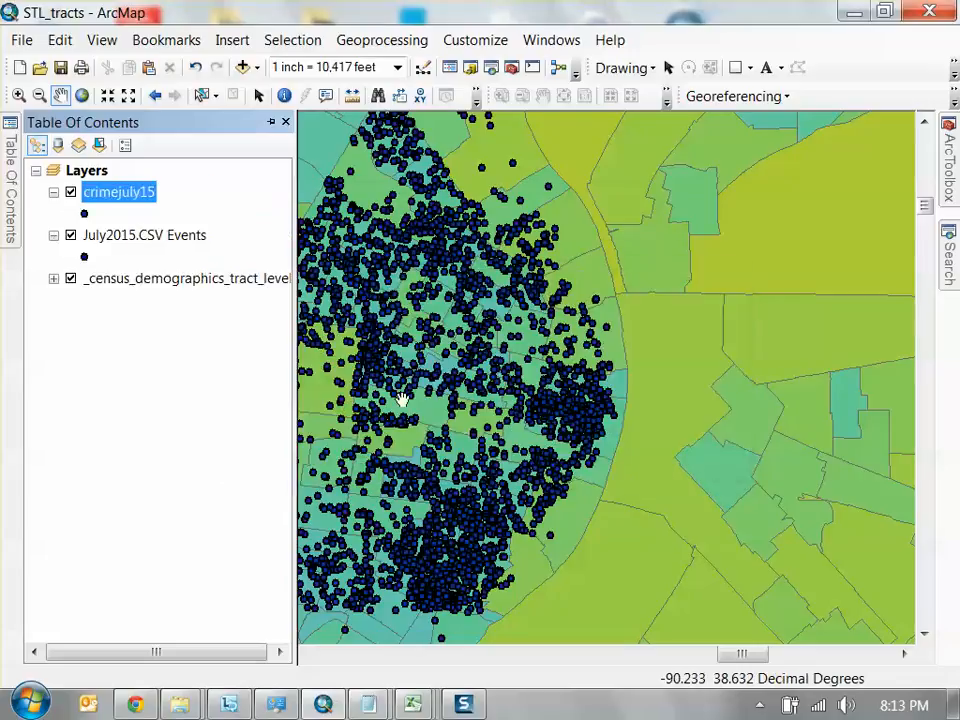
Remove the July2015.CSV Events layer from the map
left_click(176, 238)
right_click(176, 238)
left_click(256, 252)
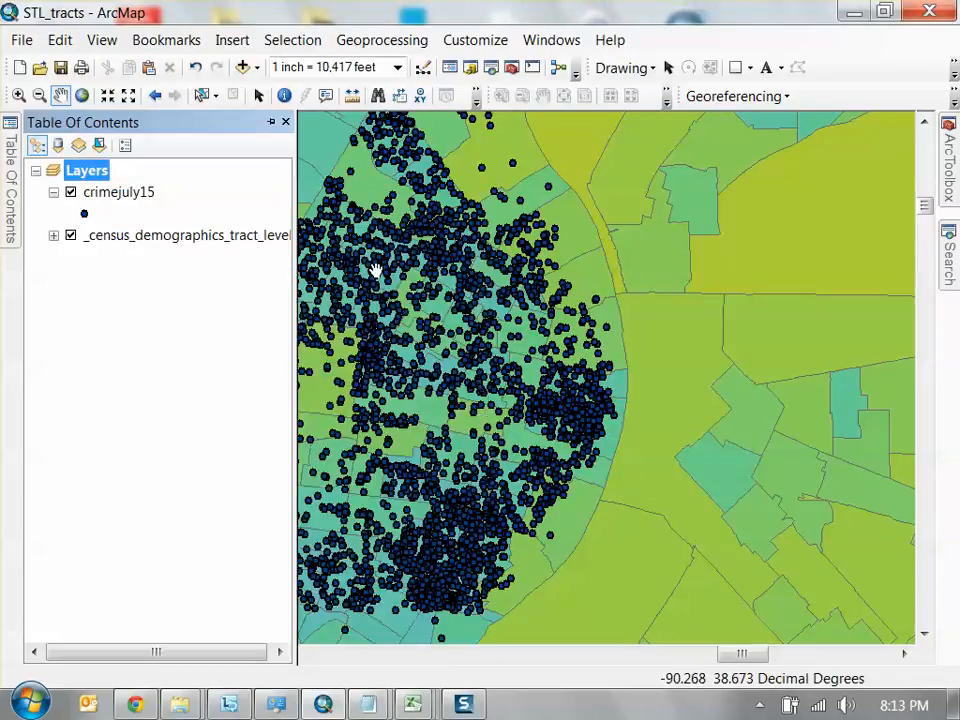
Add a Short Integer field named crimecount to the attribute table of the crimejuly15 layer
left_click_drag(368, 268, 626, 306)
right_click(122, 194)
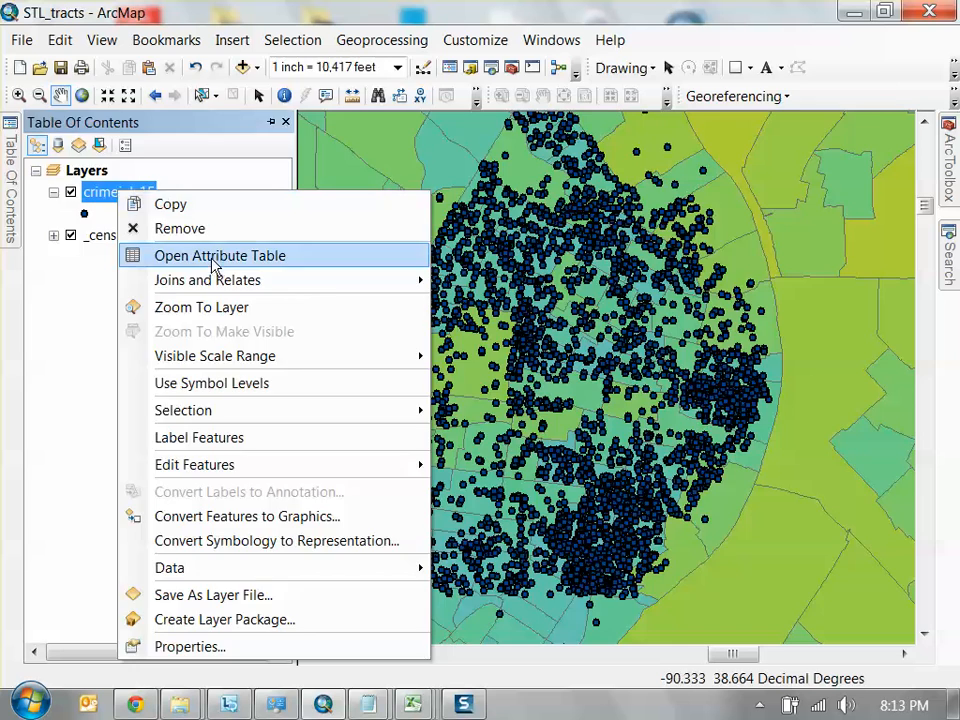
left_click(215, 257)
left_click(82, 88)
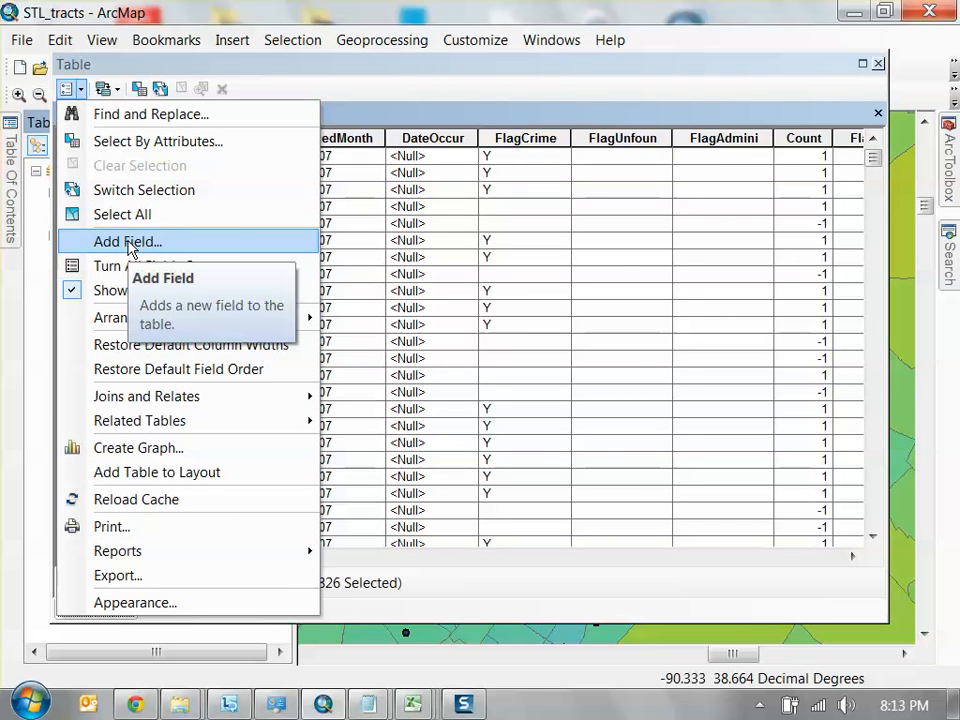
left_click(130, 243)
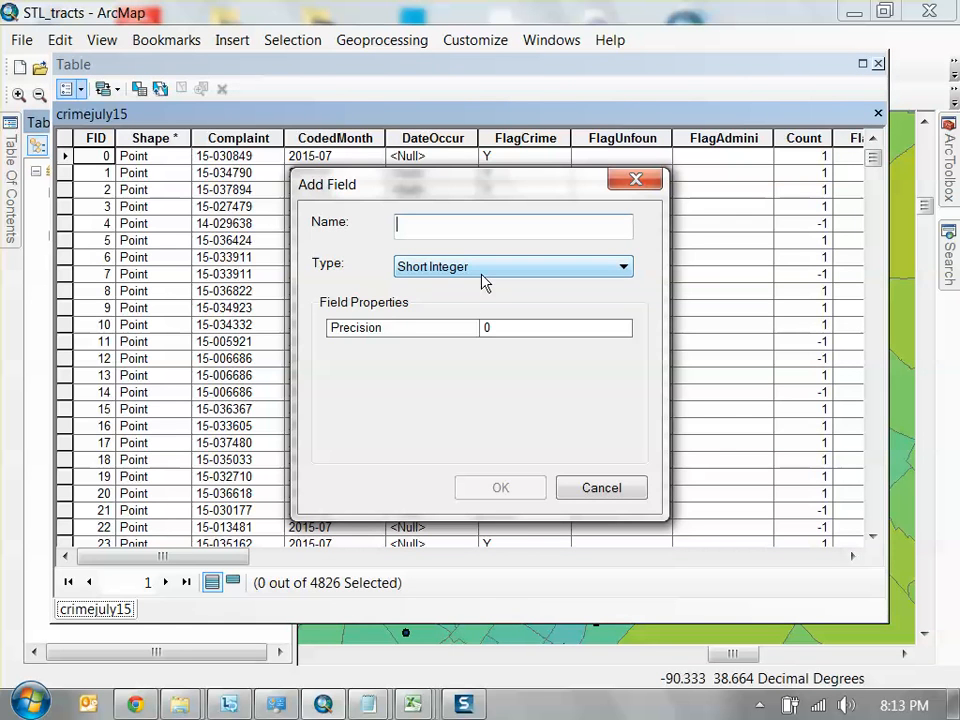
left_click(482, 270)
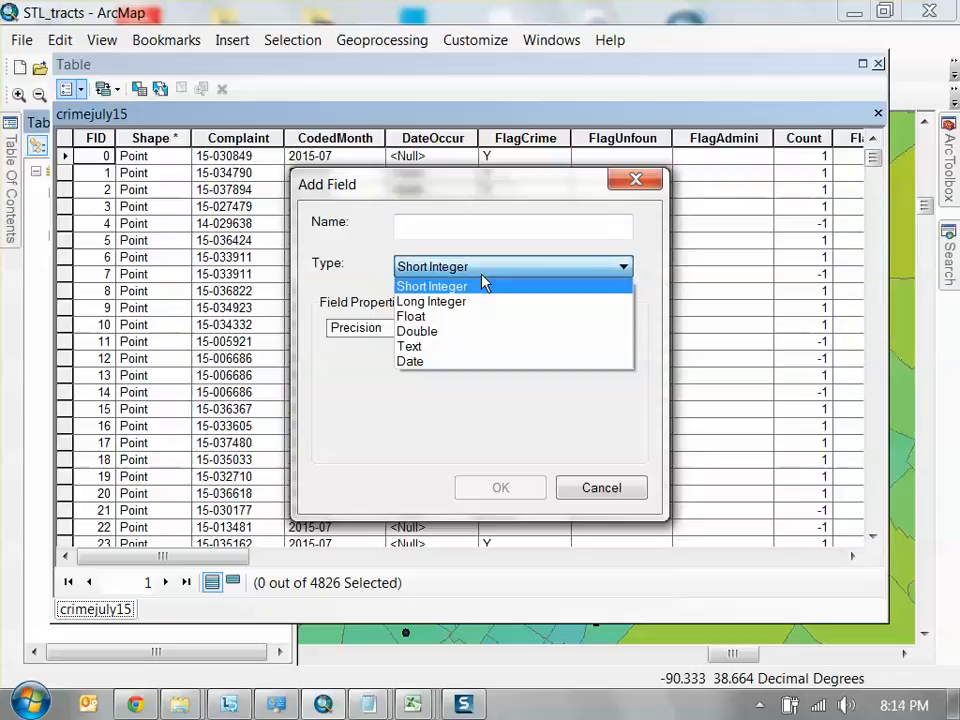
left_click(458, 270)
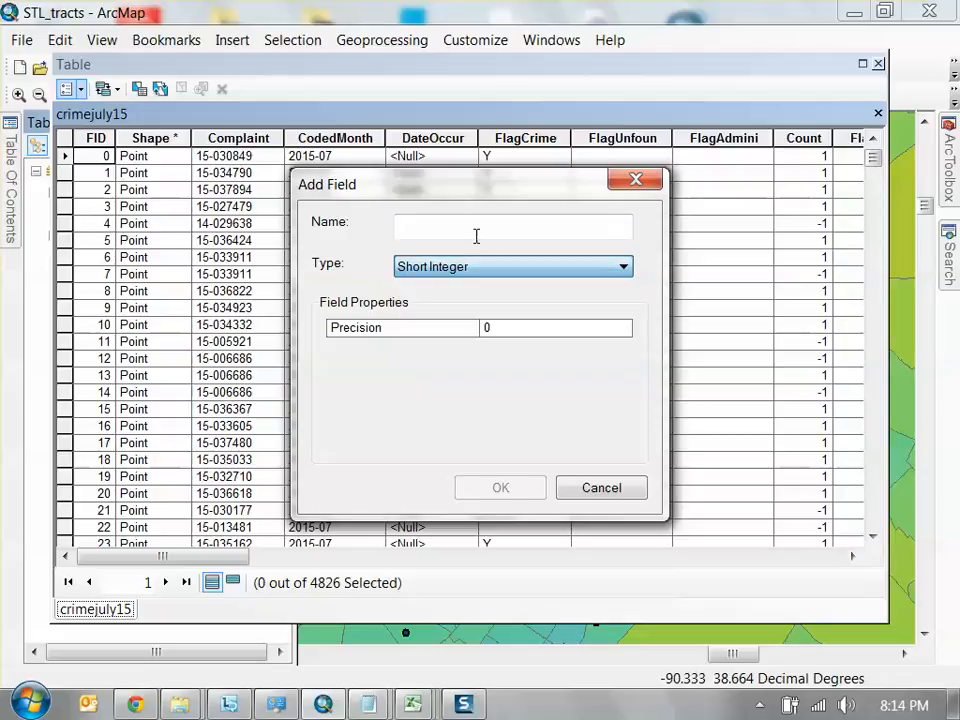
left_click(519, 225)
type("crimecount")
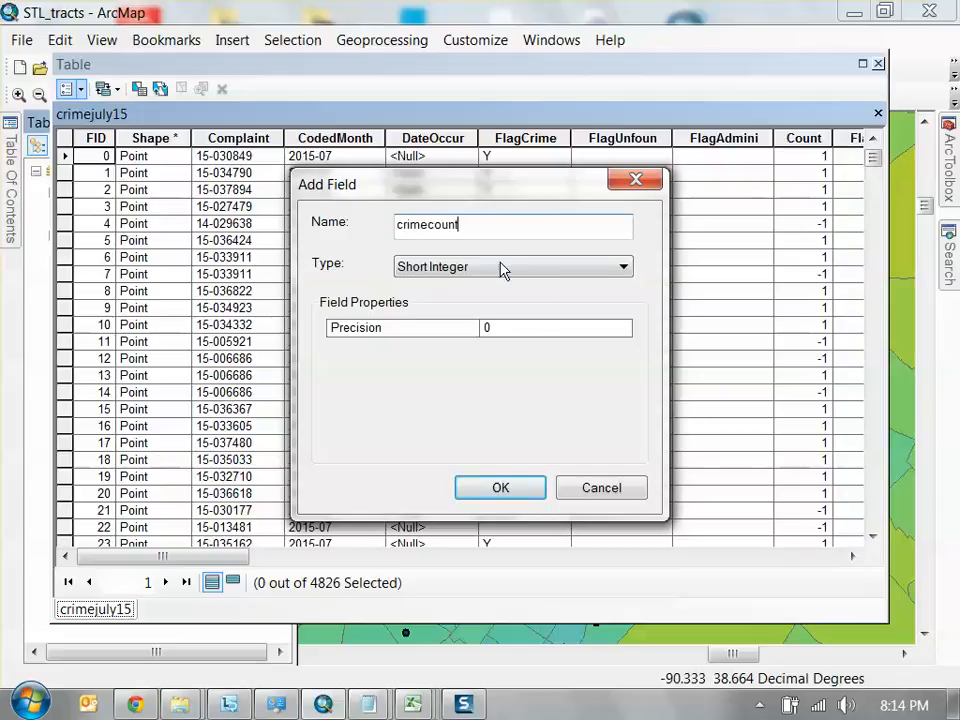
left_click(512, 490)
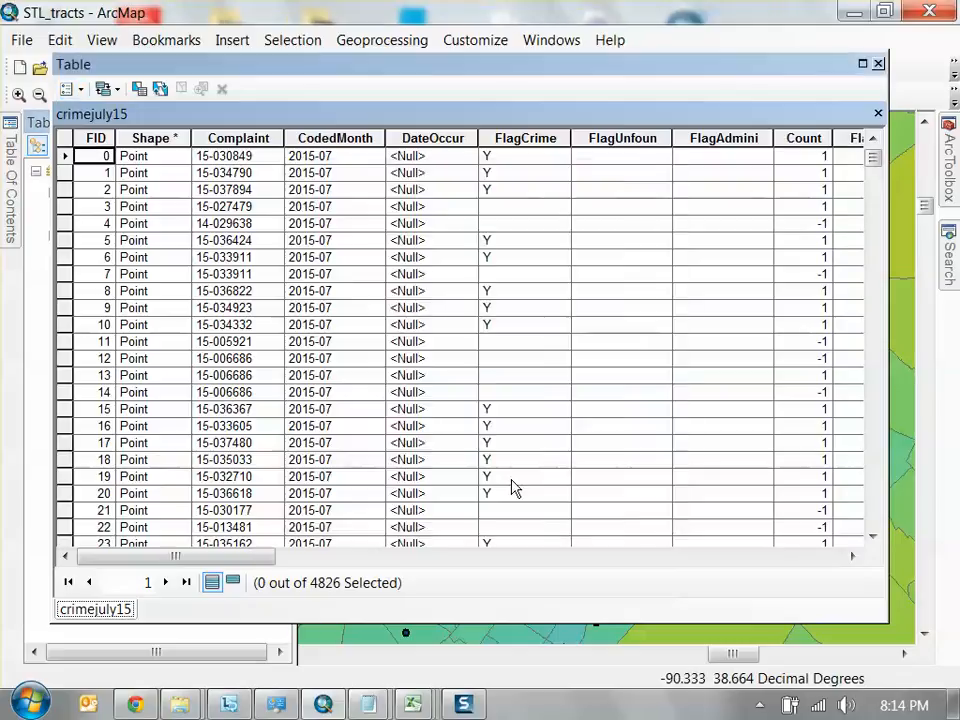
Calculate the crimecount field as 1 for all records with the Field Calculator
left_click_drag(180, 556, 808, 563)
left_click(765, 139)
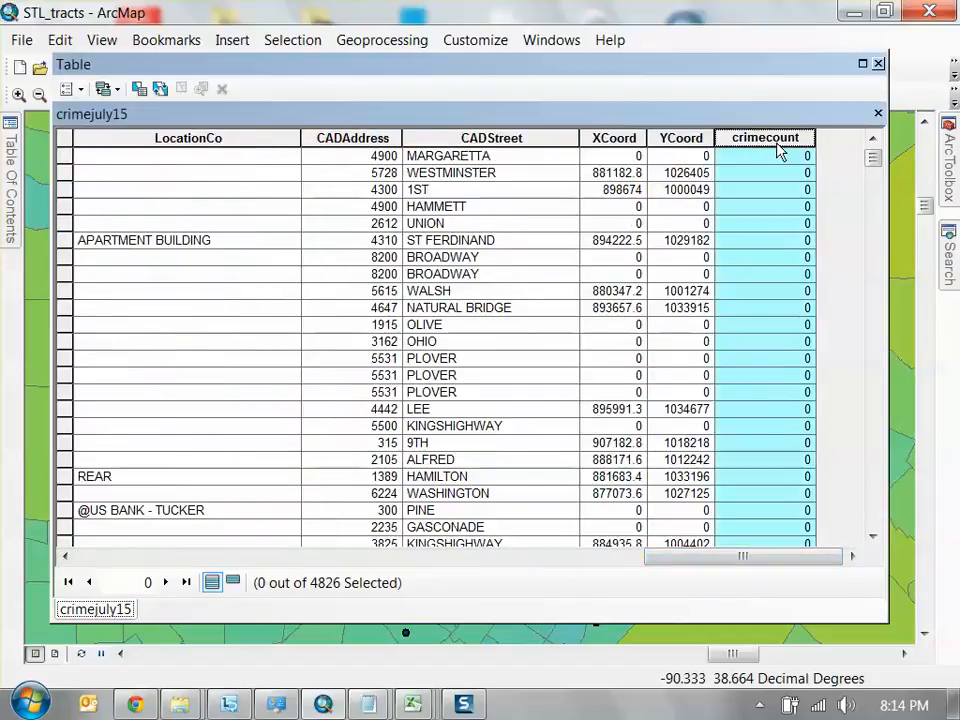
right_click(779, 145)
left_click(790, 284)
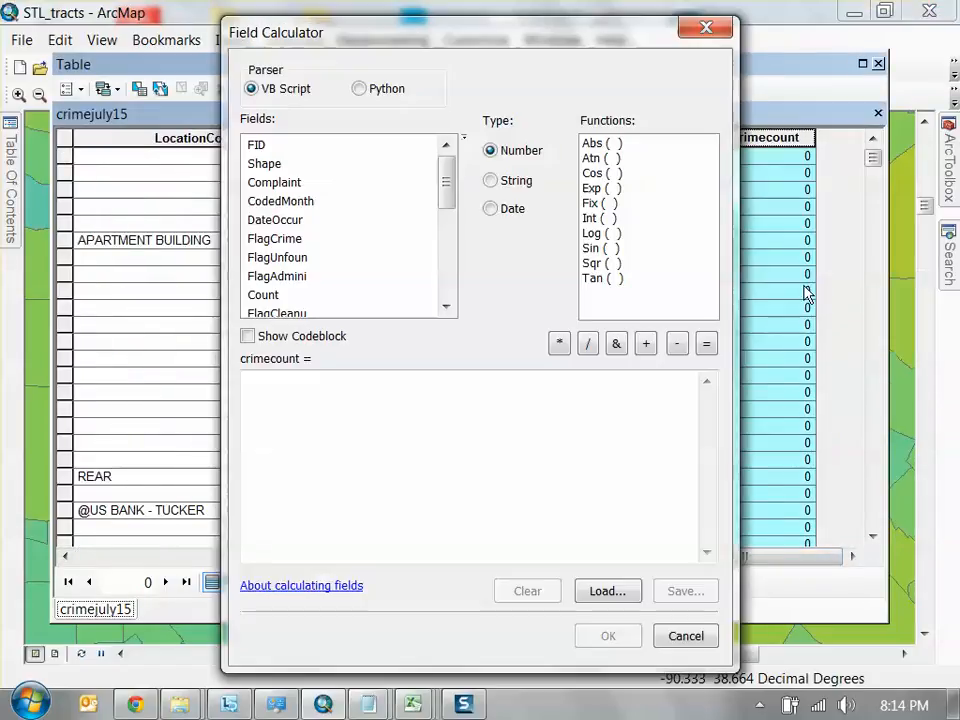
type("1")
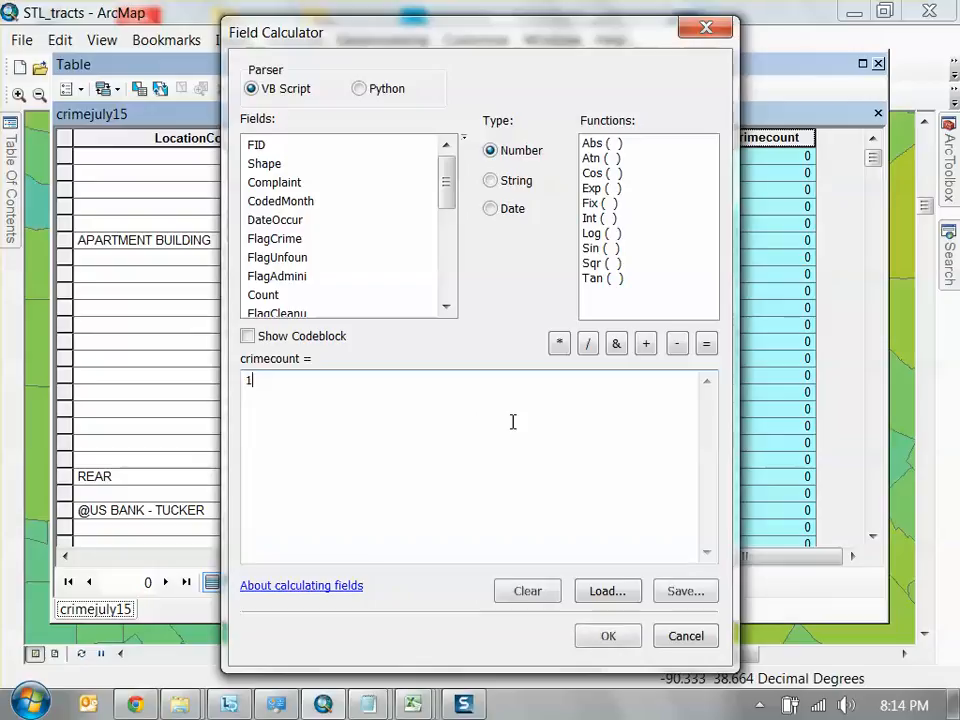
left_click(612, 638)
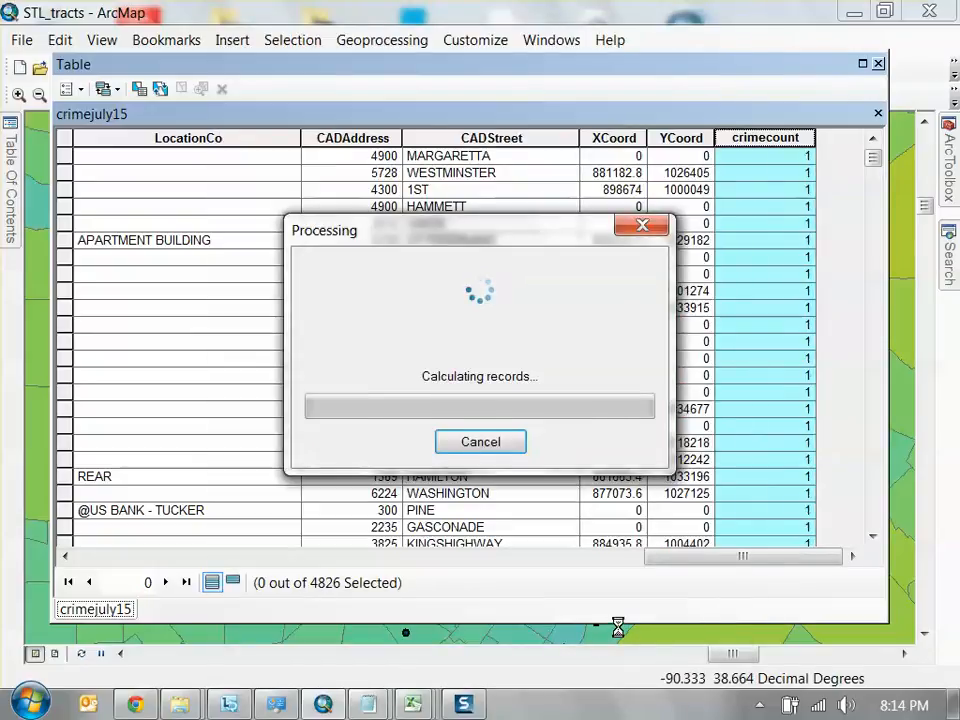
Narrow the crimecount column and close the attribute table
left_click_drag(815, 138, 748, 138)
left_click_drag(872, 161, 842, 163)
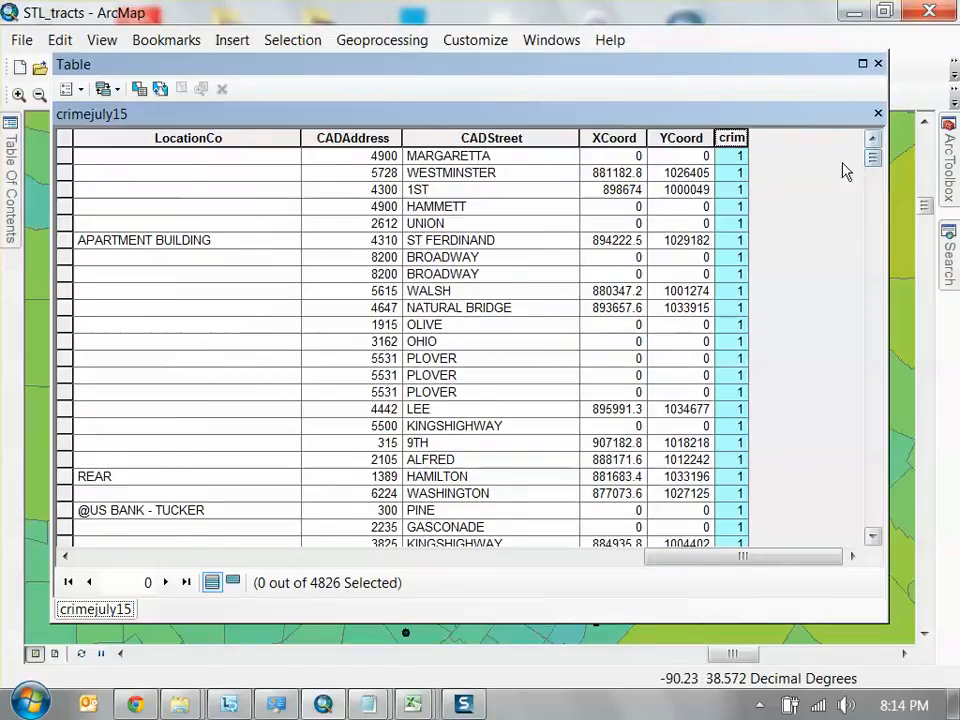
left_click(878, 64)
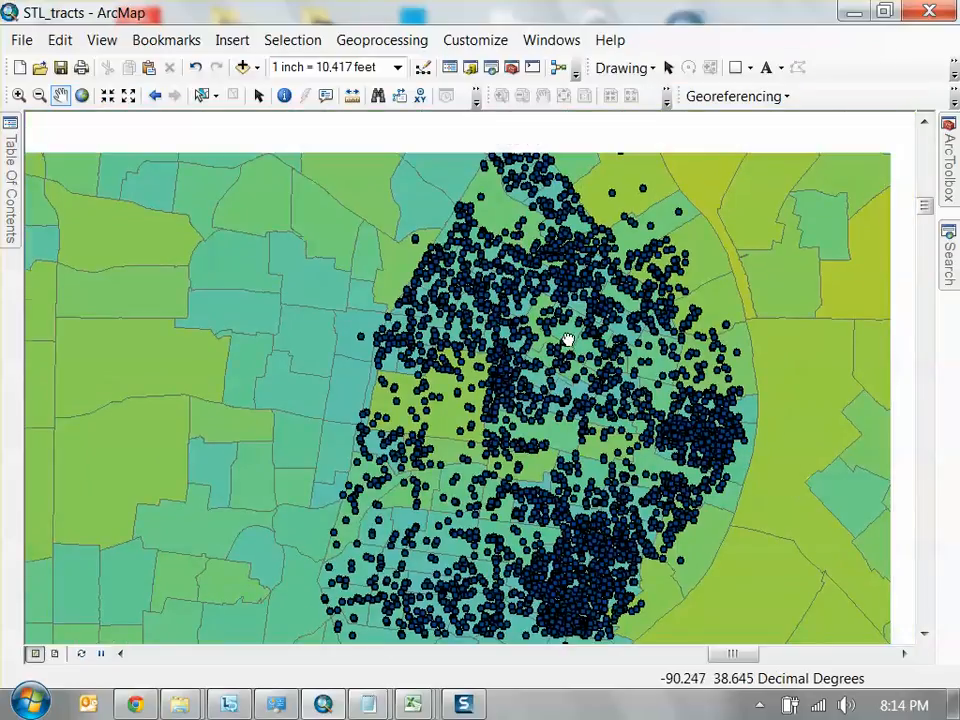
Expand the legend of the census demographics tract layer and start a join on that layer
mouse_move(20, 199)
left_click(143, 240)
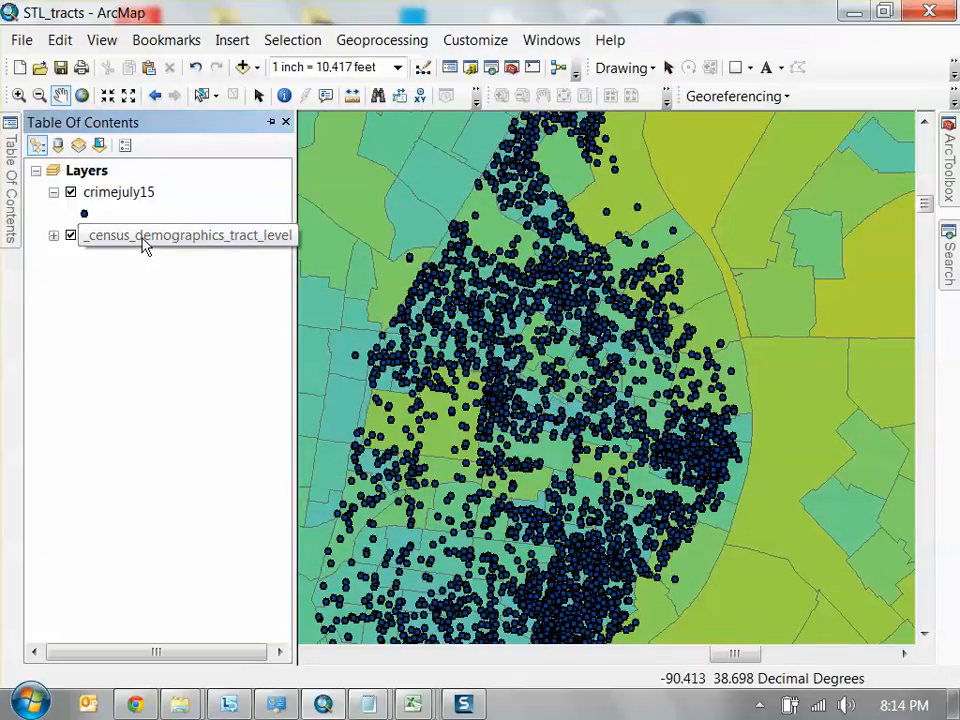
left_click(54, 236)
right_click(158, 238)
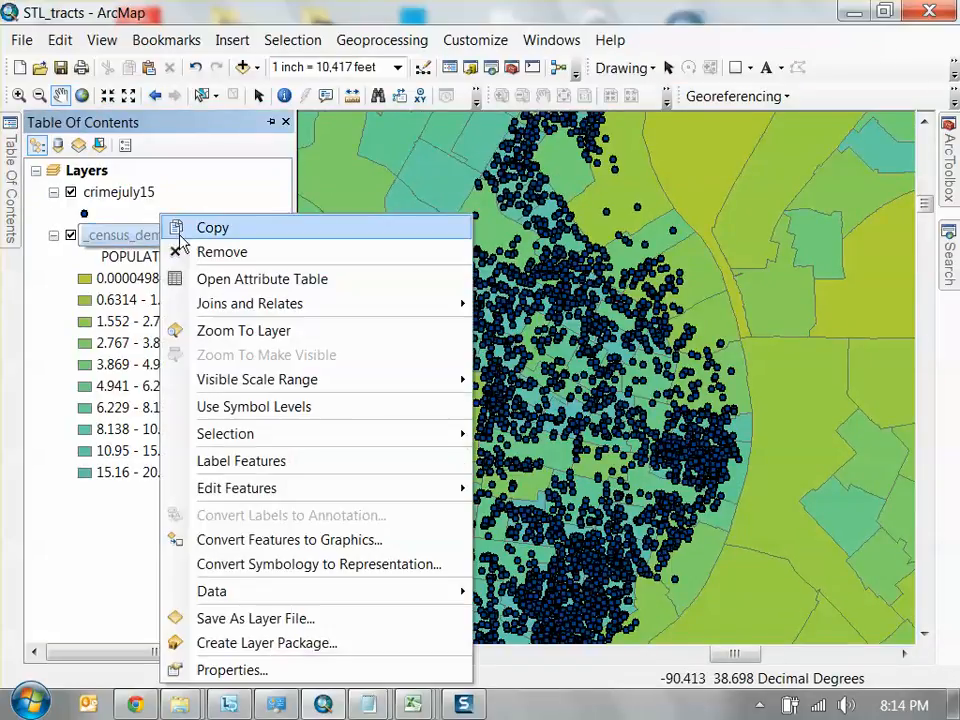
mouse_move(320, 316)
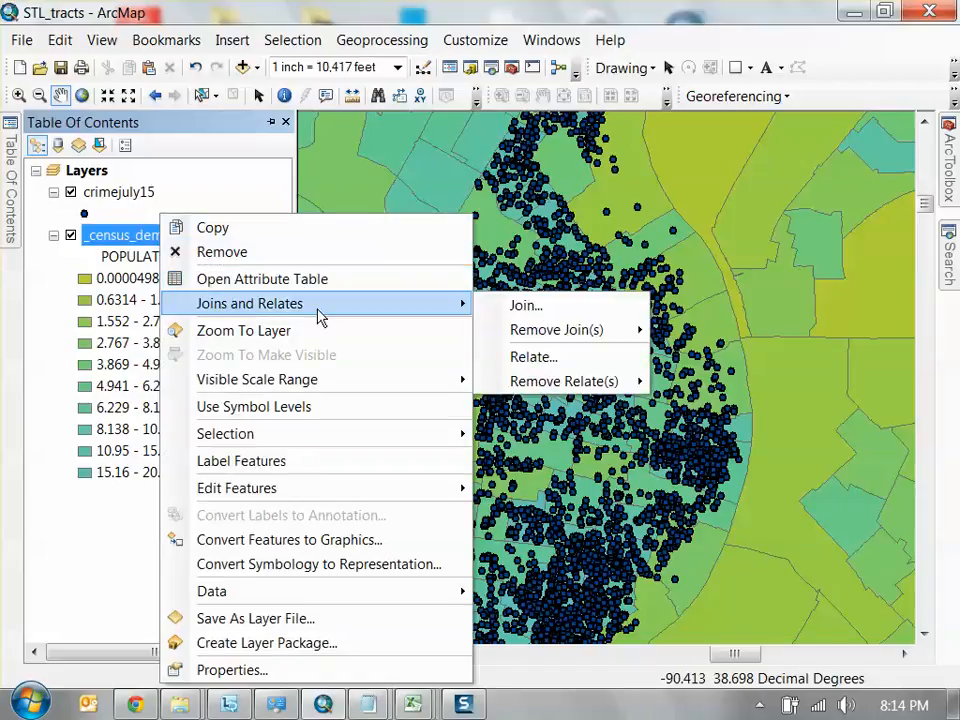
left_click(538, 309)
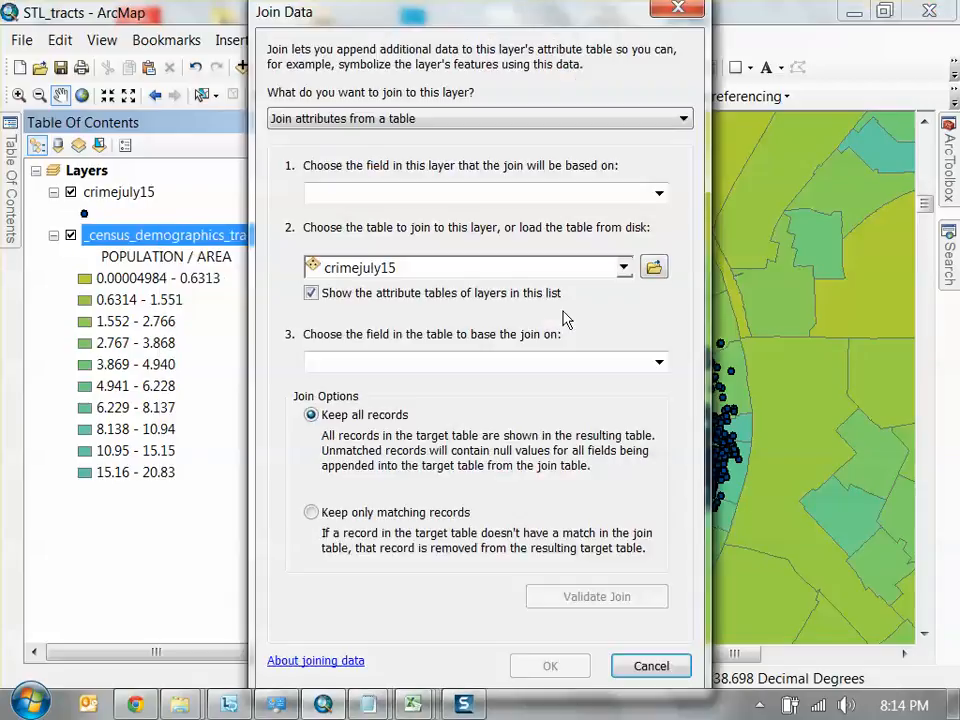
Set the join to use data from the crimejuly15 layer based on spatial location, summarizing the point attributes by Sum
left_click(455, 122)
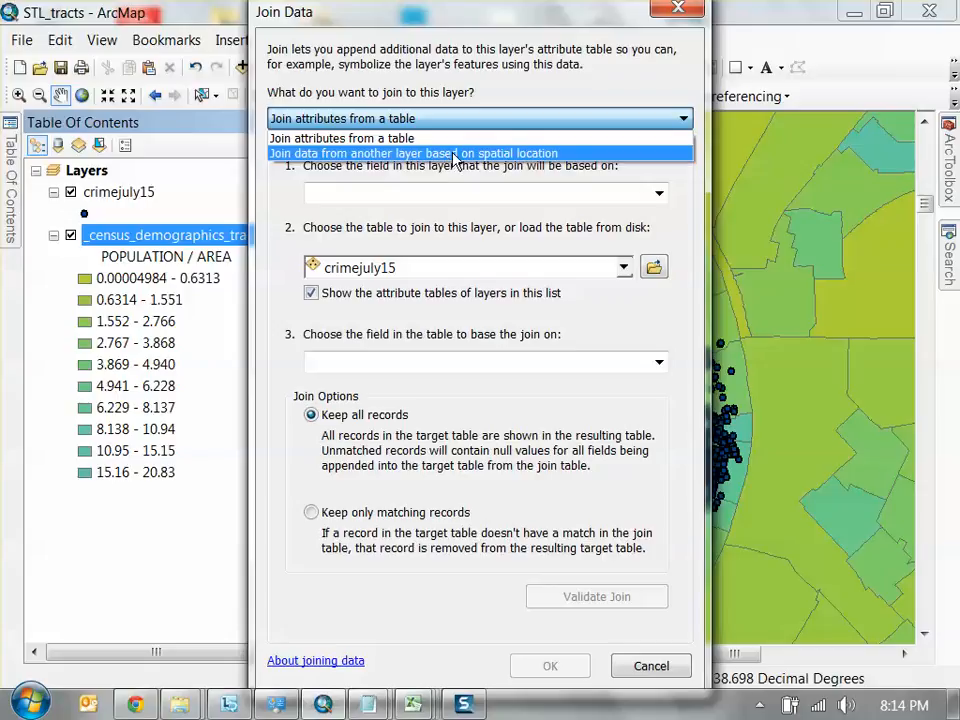
left_click(455, 154)
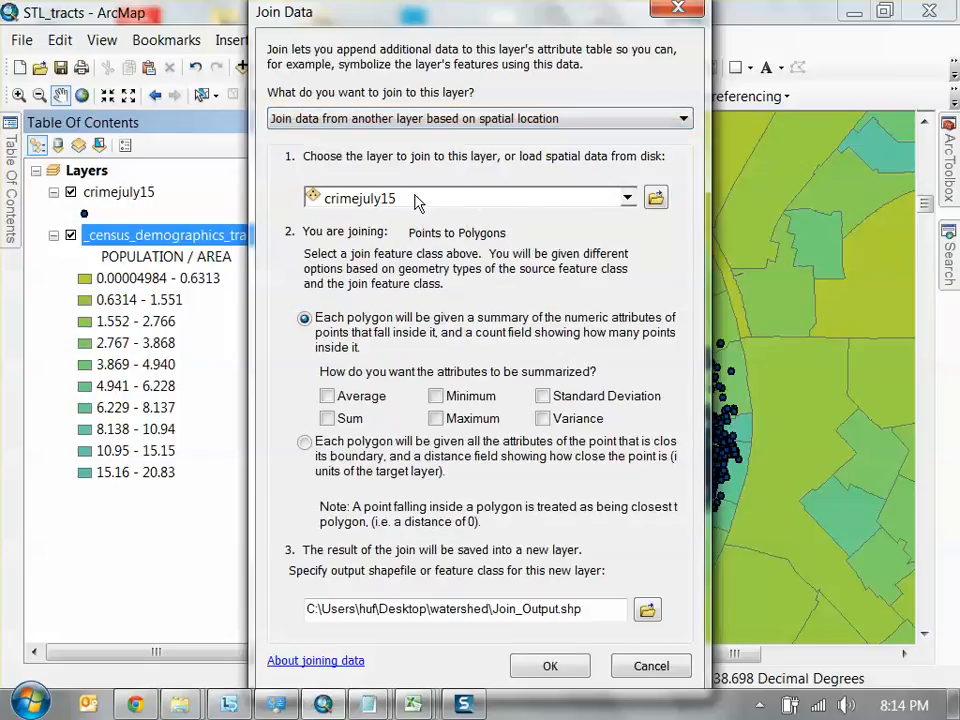
left_click_drag(560, 10, 610, 13)
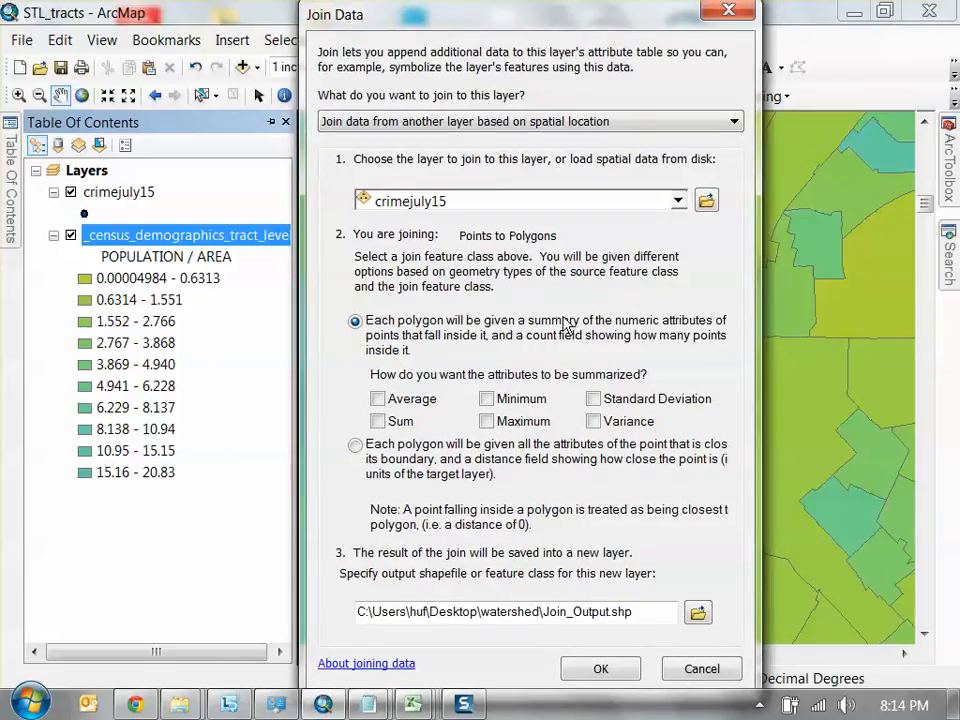
left_click(378, 421)
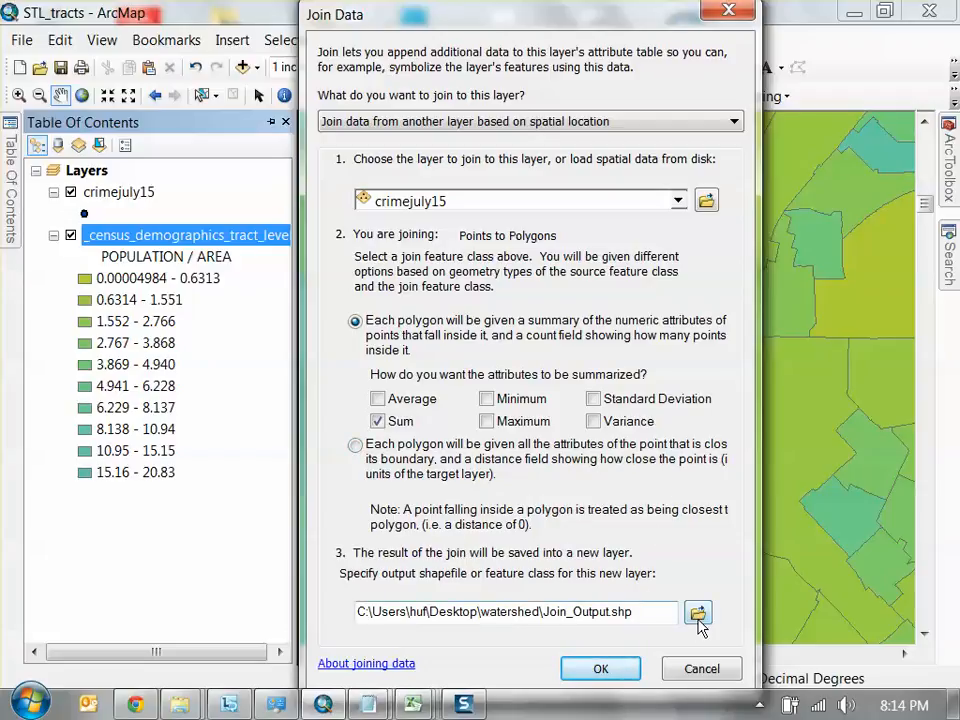
Name the join output crimetracts.shp and choose the Dropbox _Forum\GIS folder as its save location
left_click_drag(548, 612, 587, 617)
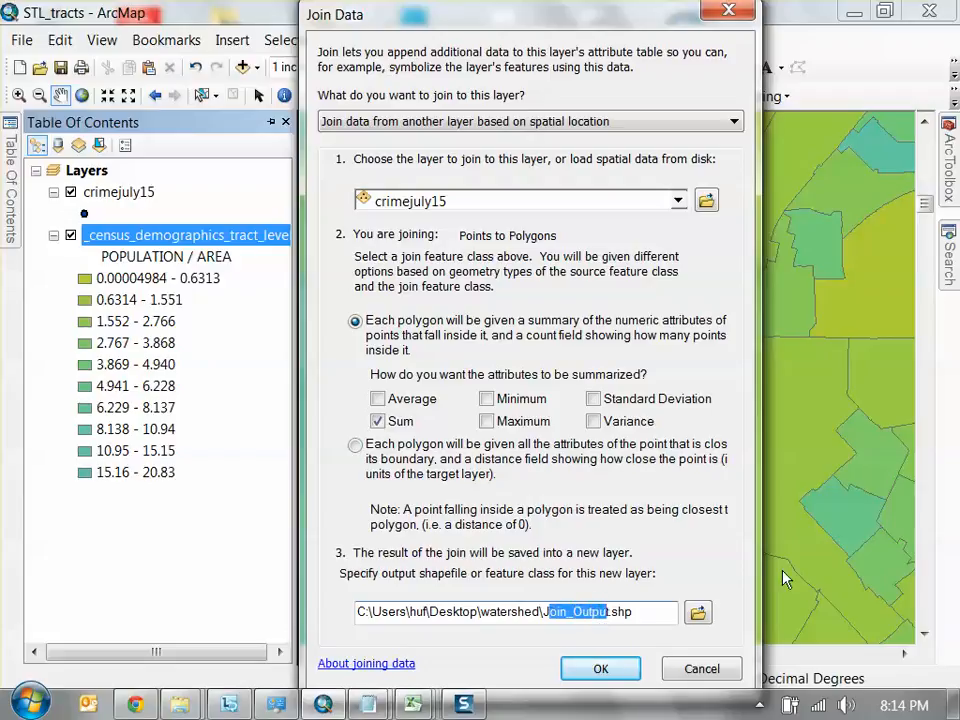
key("BackSpace")
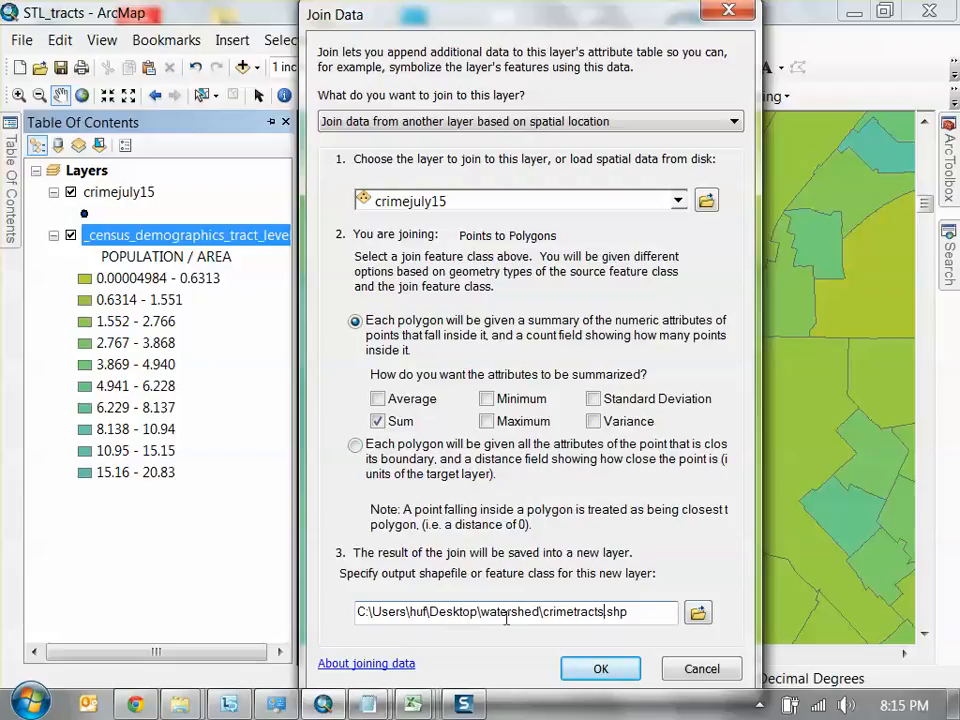
left_click(698, 613)
left_click(531, 209)
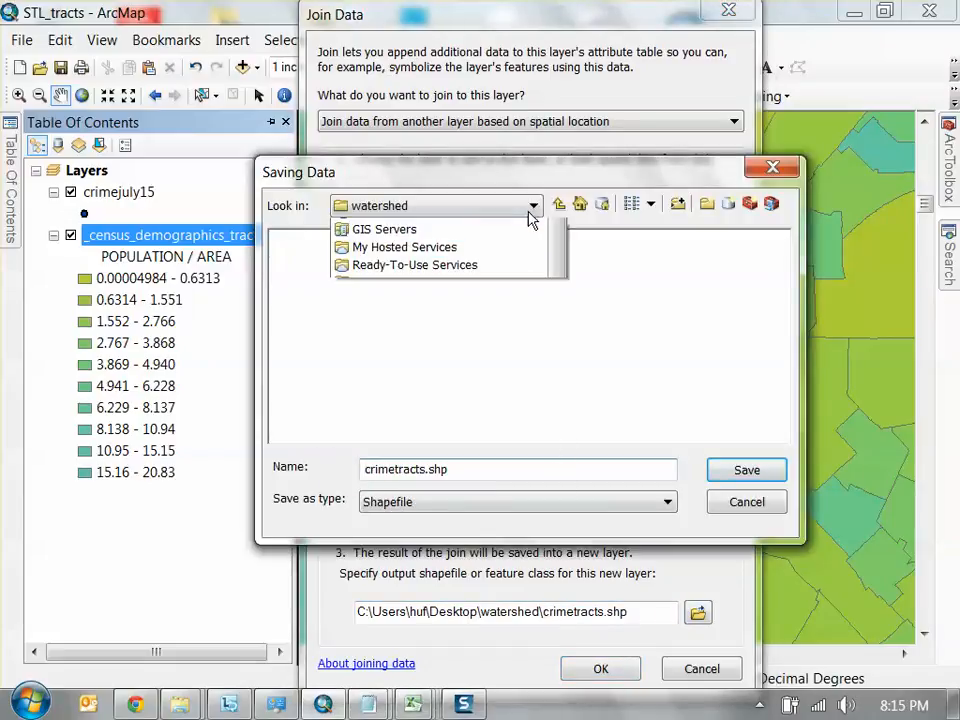
left_click(490, 334)
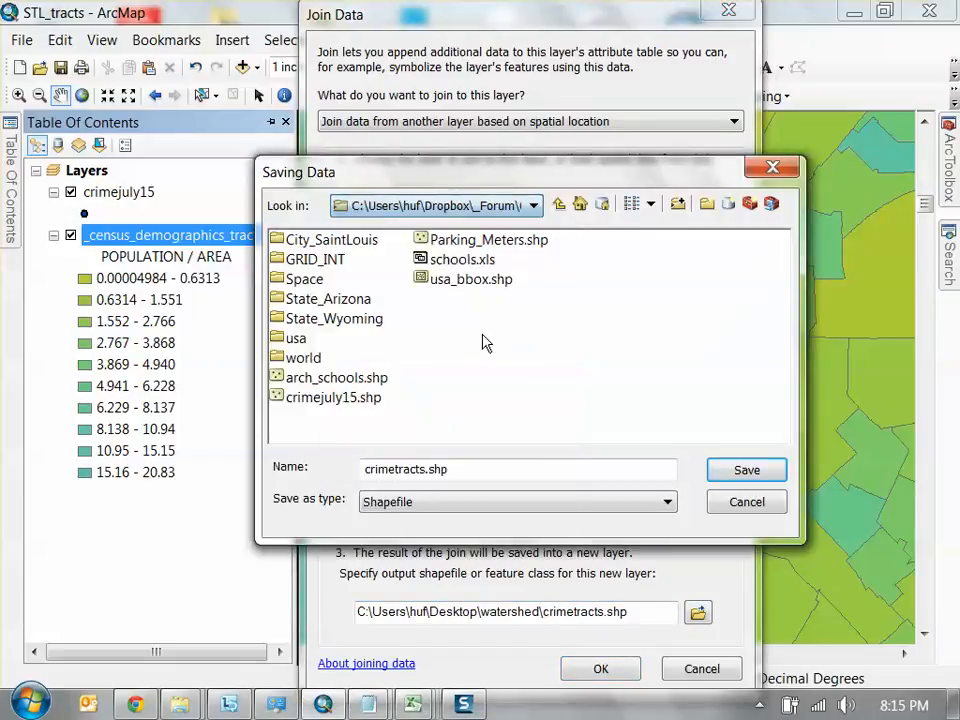
Change the output shapefile's name to crimejuly15_2.shp, save that setting and run the spatial join
left_click(362, 398)
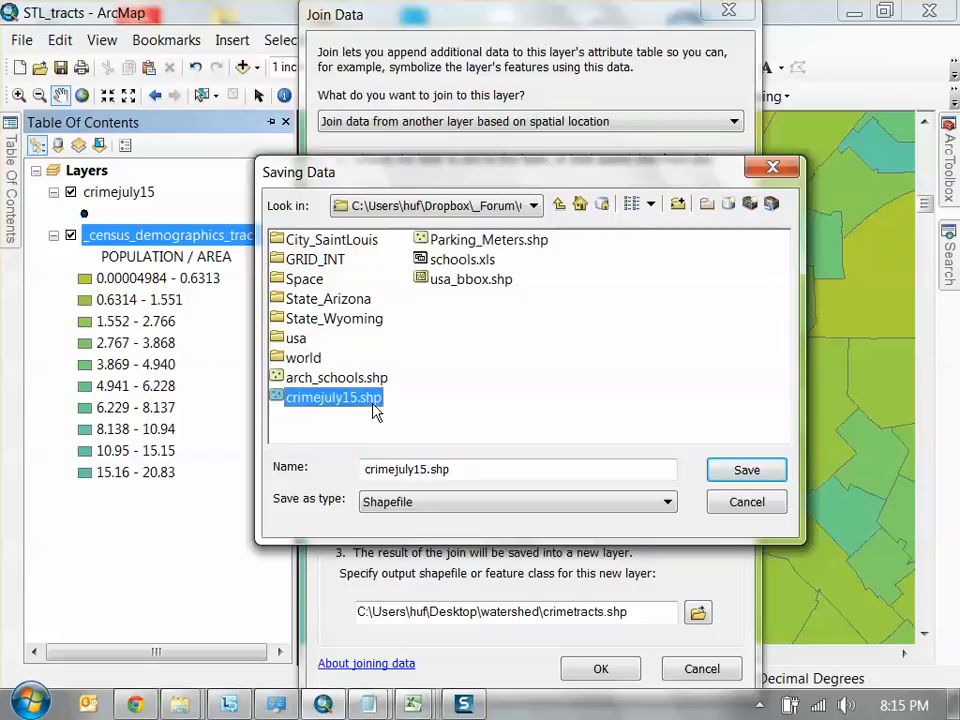
left_click(456, 468)
left_click_drag(456, 468, 428, 468)
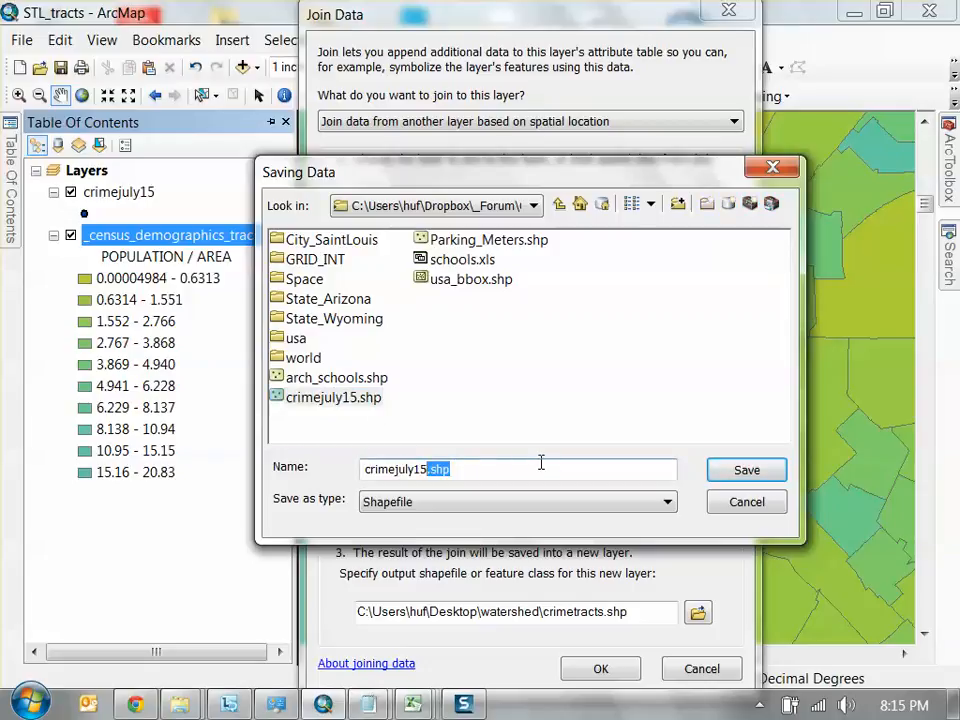
type("_21")
key("BackSpace")
left_click(746, 471)
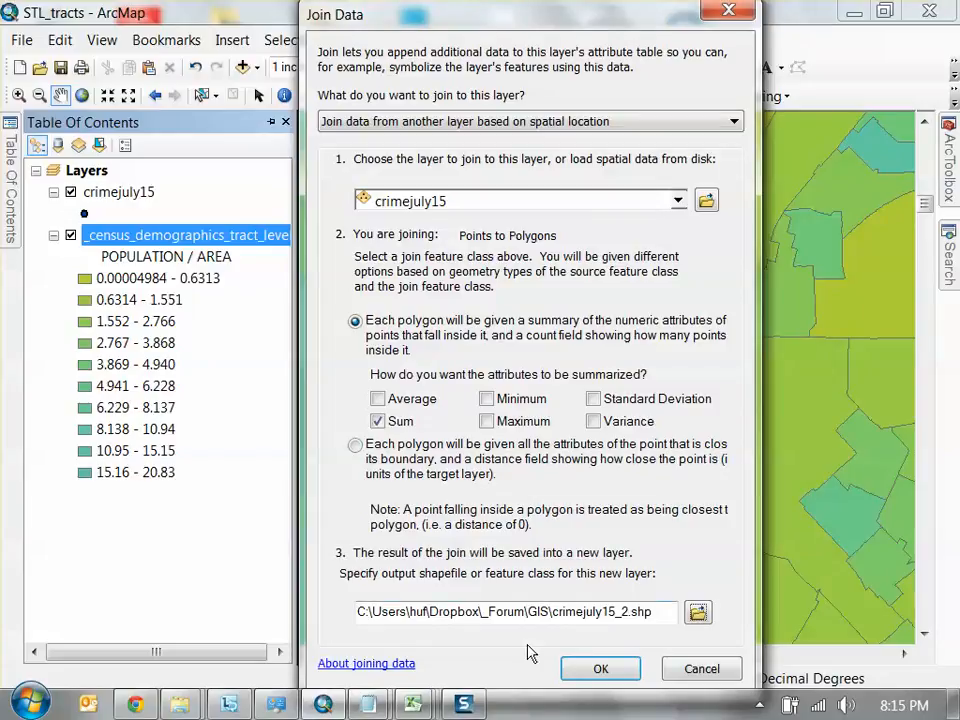
left_click(628, 678)
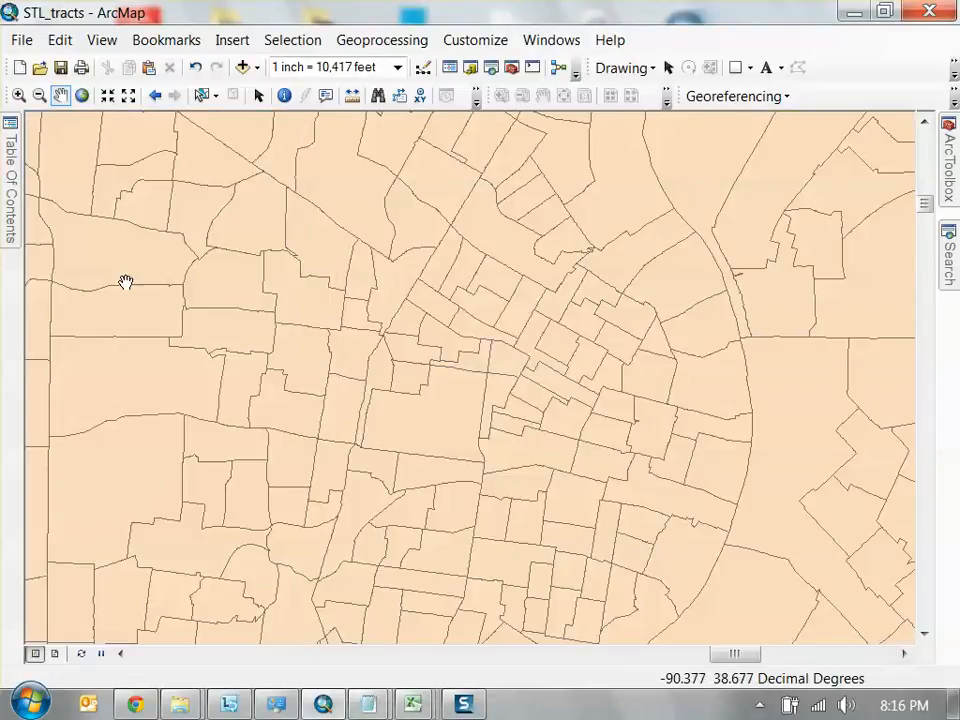
Turn off the crimejuly15 and census demographics tract layers and collapse their legends
mouse_move(18, 228)
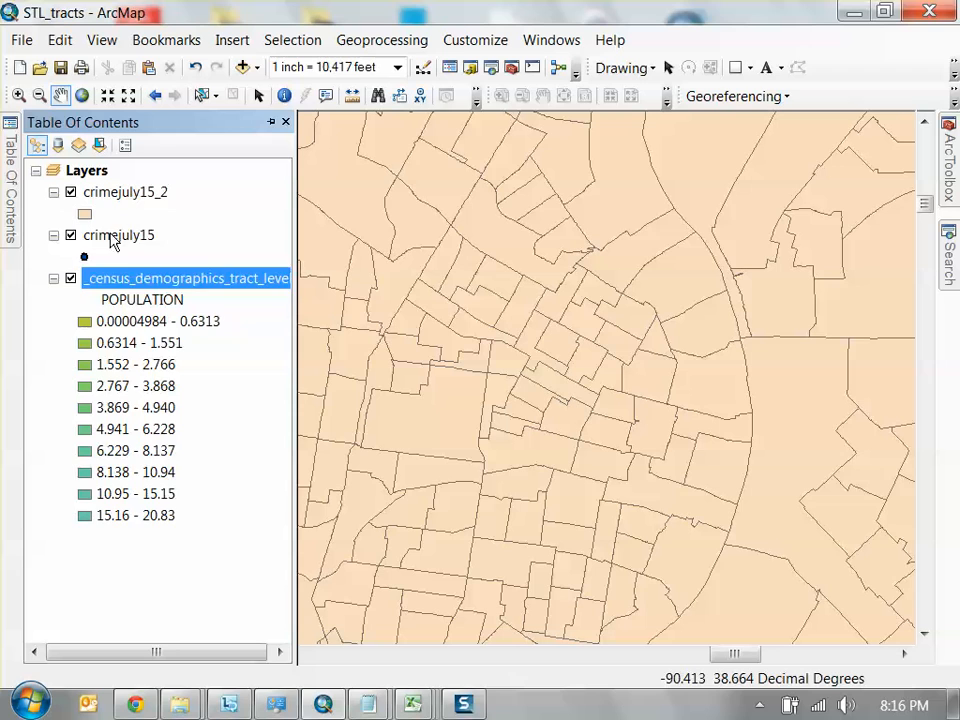
left_click(71, 278)
left_click(71, 235)
left_click(54, 235)
left_click(54, 257)
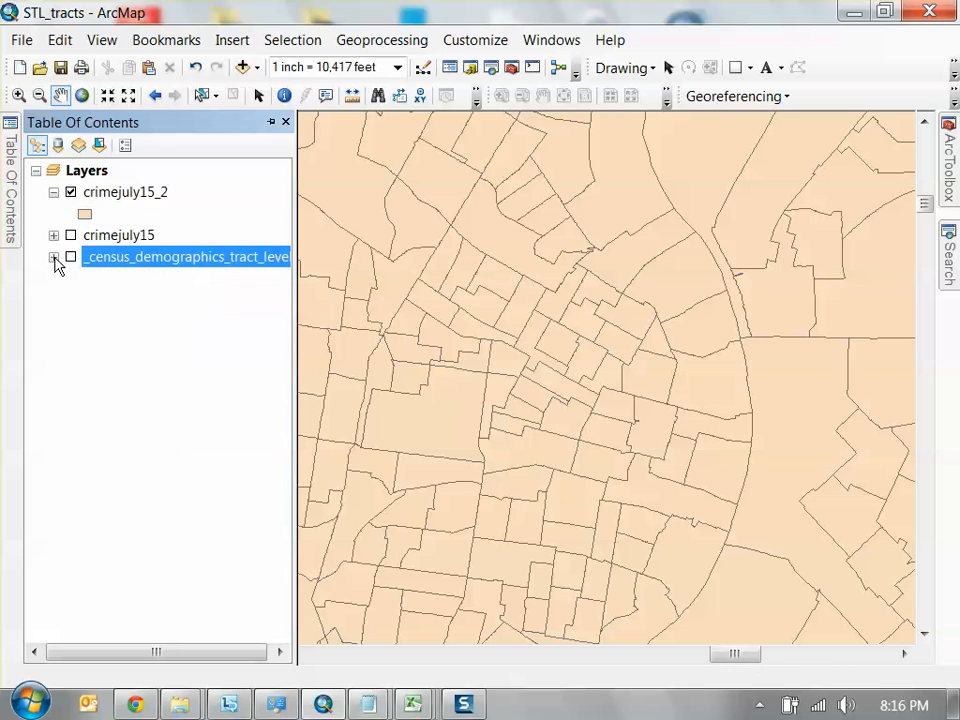
Open the attribute table of the crimejuly15_2 layer and examine its count and summed crime fields
right_click(112, 197)
left_click(215, 261)
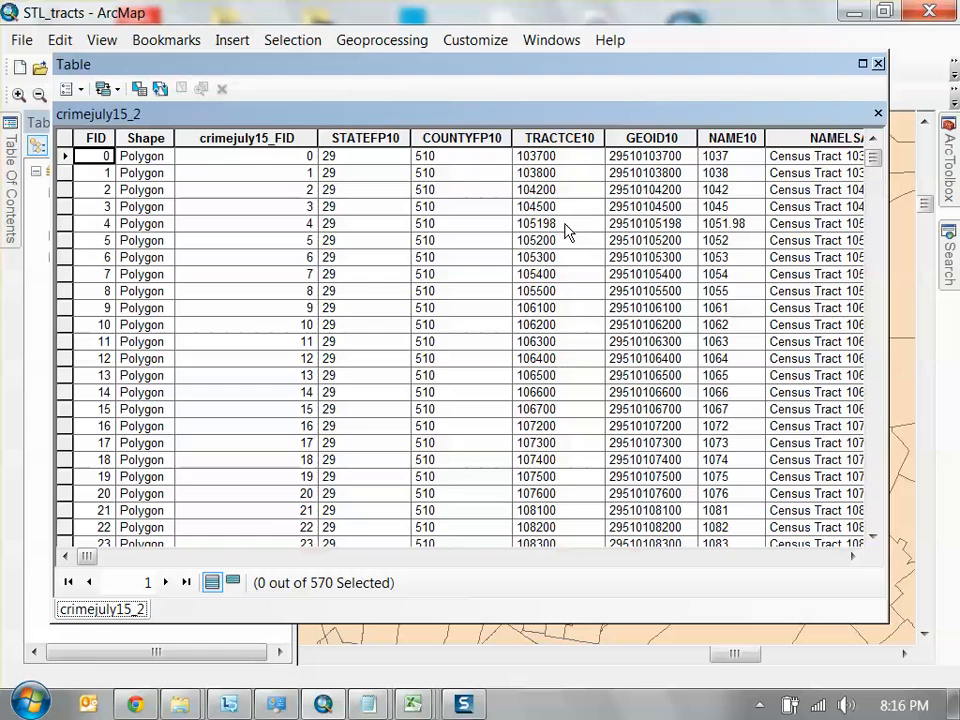
left_click_drag(87, 556, 815, 555)
left_click_drag(500, 68, 597, 132)
mouse_move(10, 180)
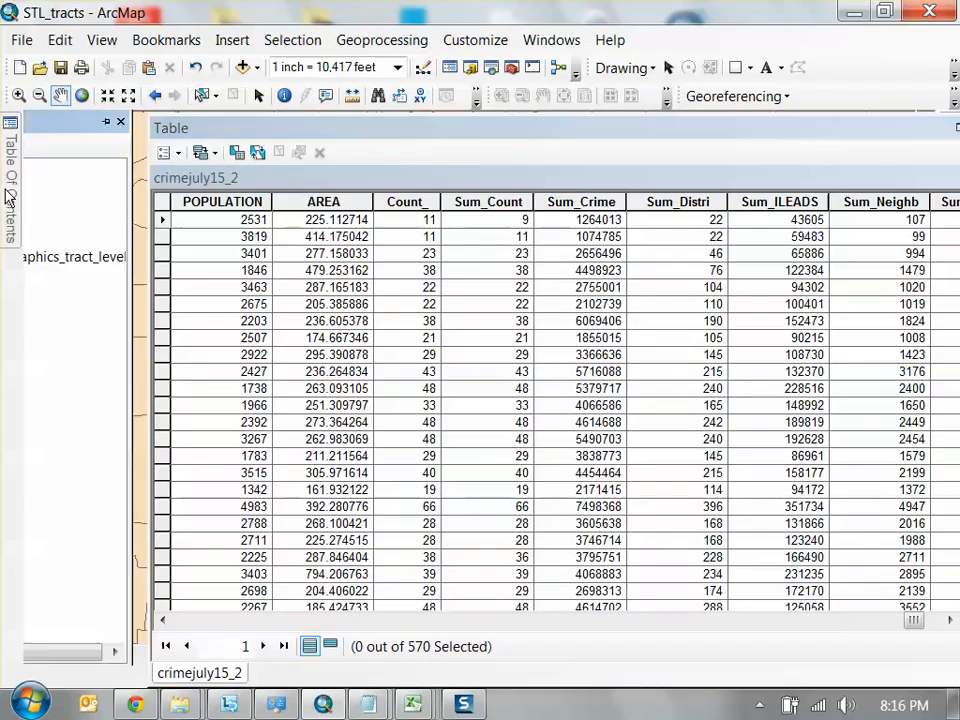
left_click_drag(350, 134, 295, 99)
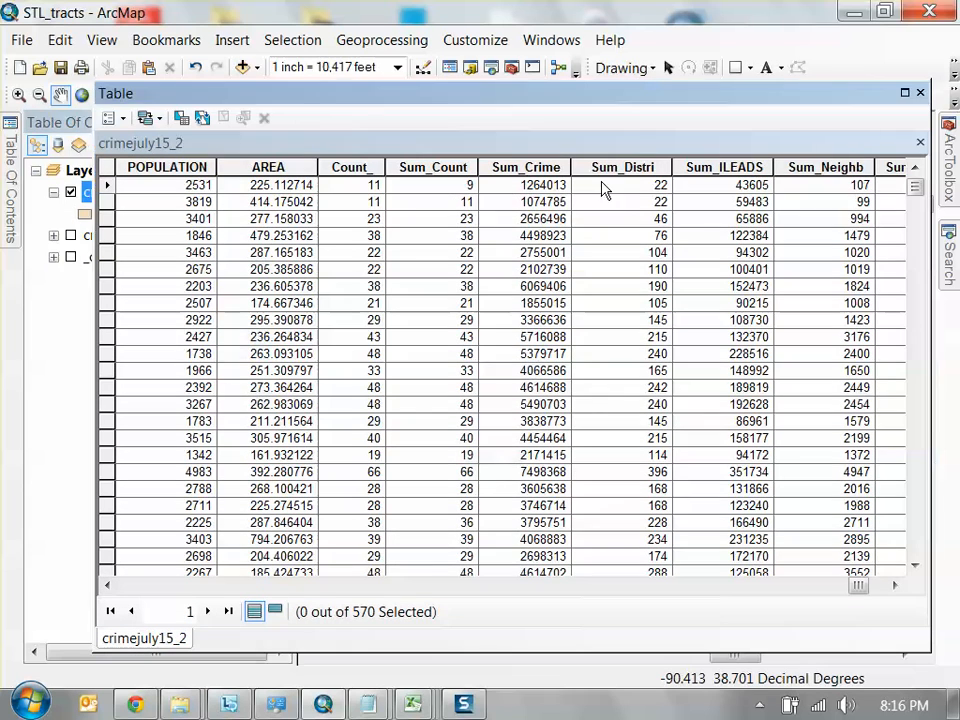
left_click_drag(865, 593, 884, 594)
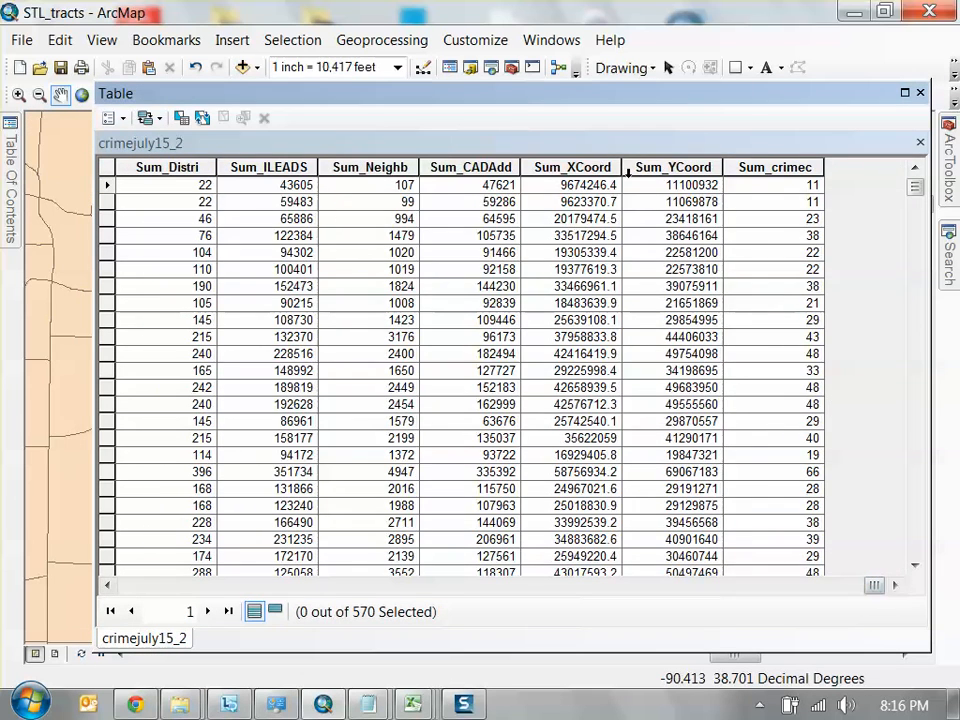
Highlight and widen the Sum_crimec column to inspect the crime counts per tract, and close the attribute table
left_click(812, 166)
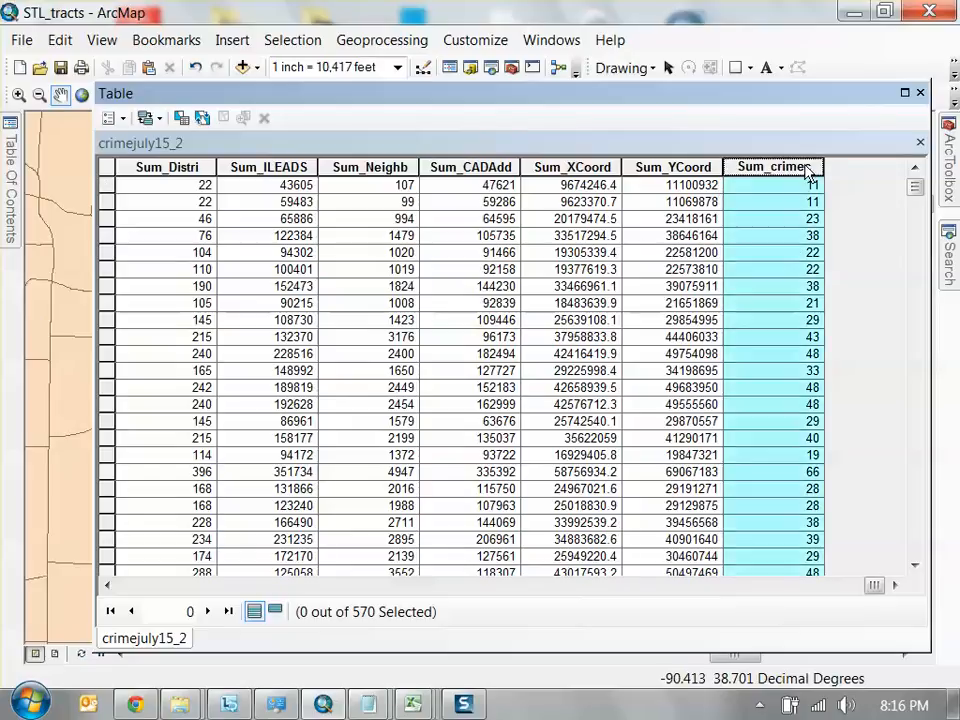
left_click_drag(823, 166, 873, 166)
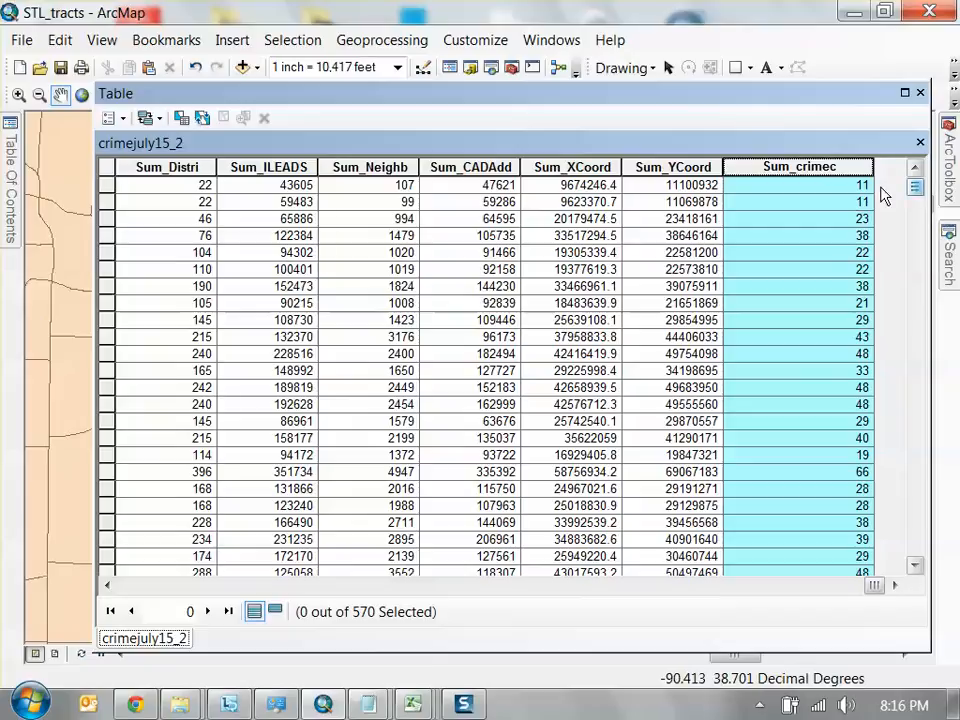
left_click(920, 93)
Set the crimejuly15_2 layer's symbology to graduated colors, using Sum_crimec as the value field
left_click(12, 190)
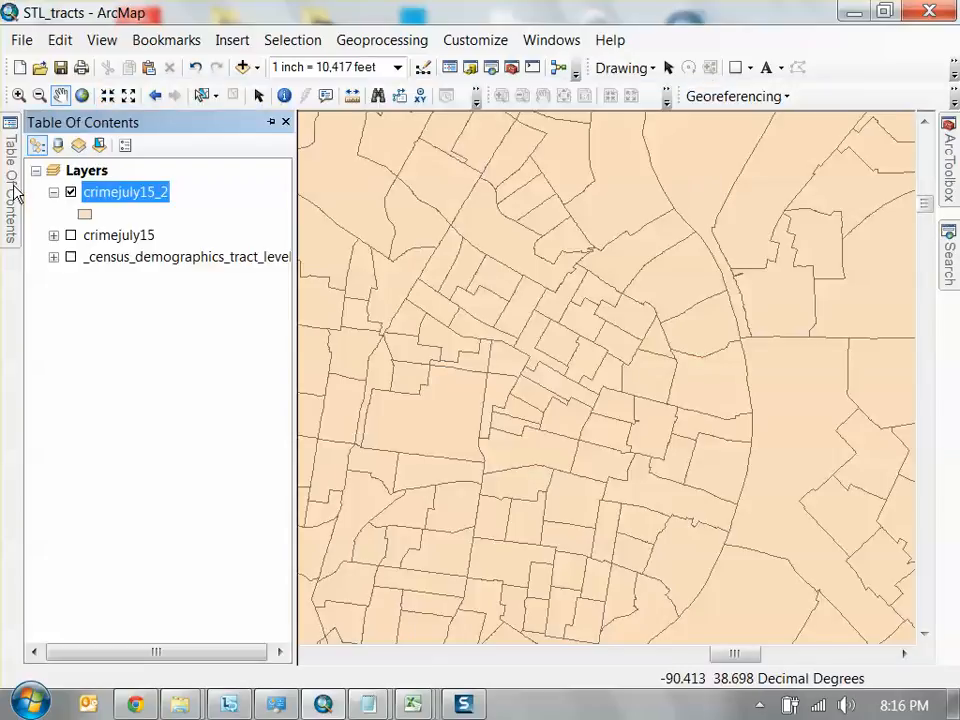
right_click(152, 204)
left_click(362, 645)
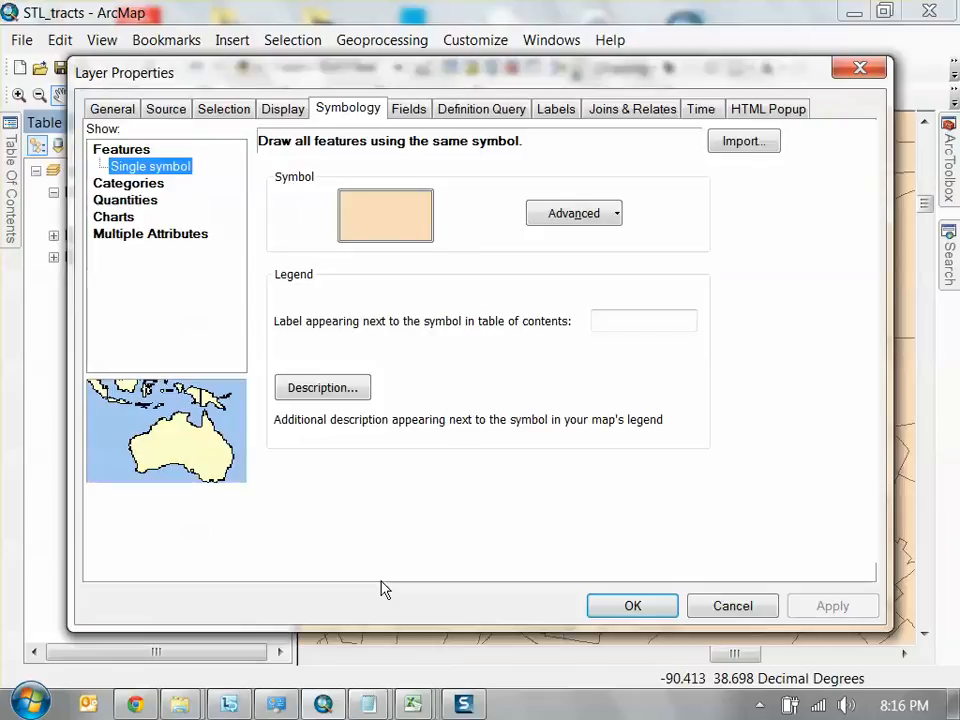
left_click(140, 183)
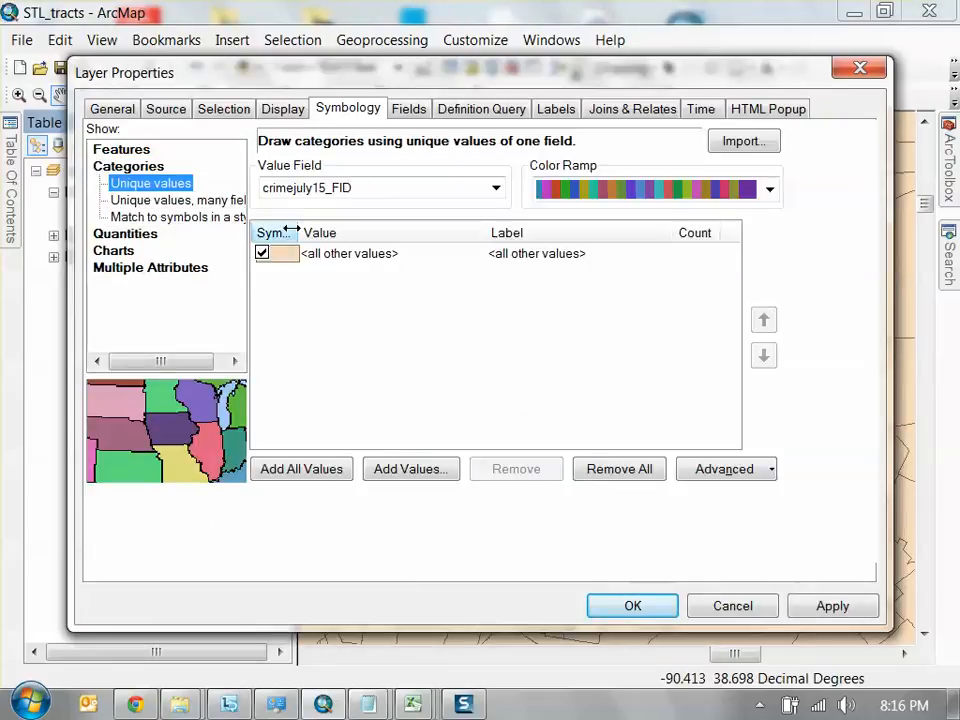
left_click(130, 233)
left_click(459, 188)
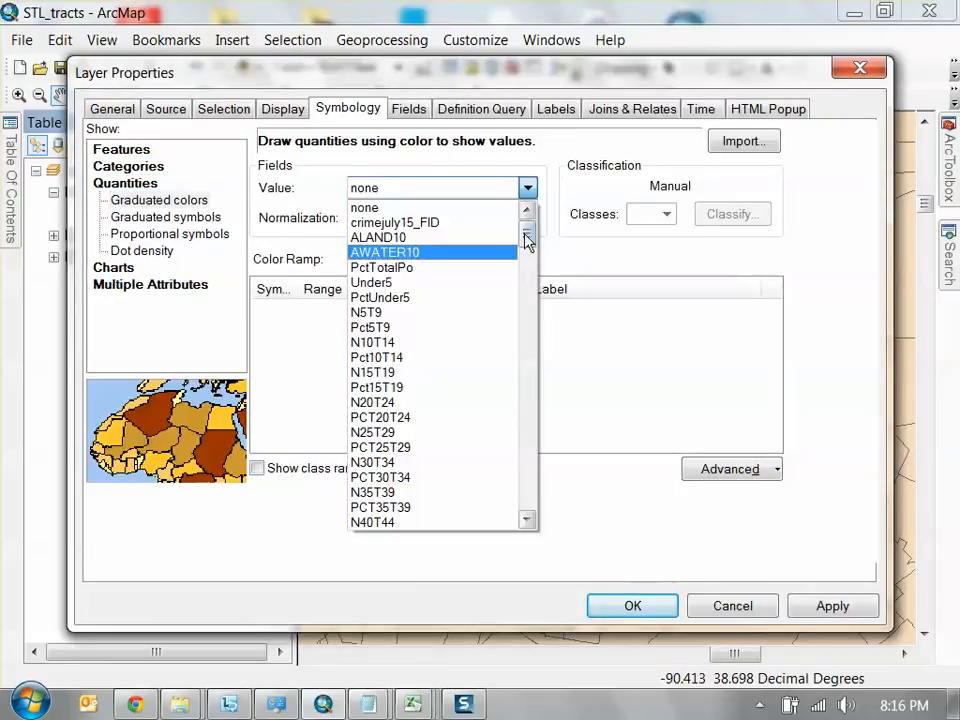
left_click_drag(527, 240, 527, 518)
left_click(430, 521)
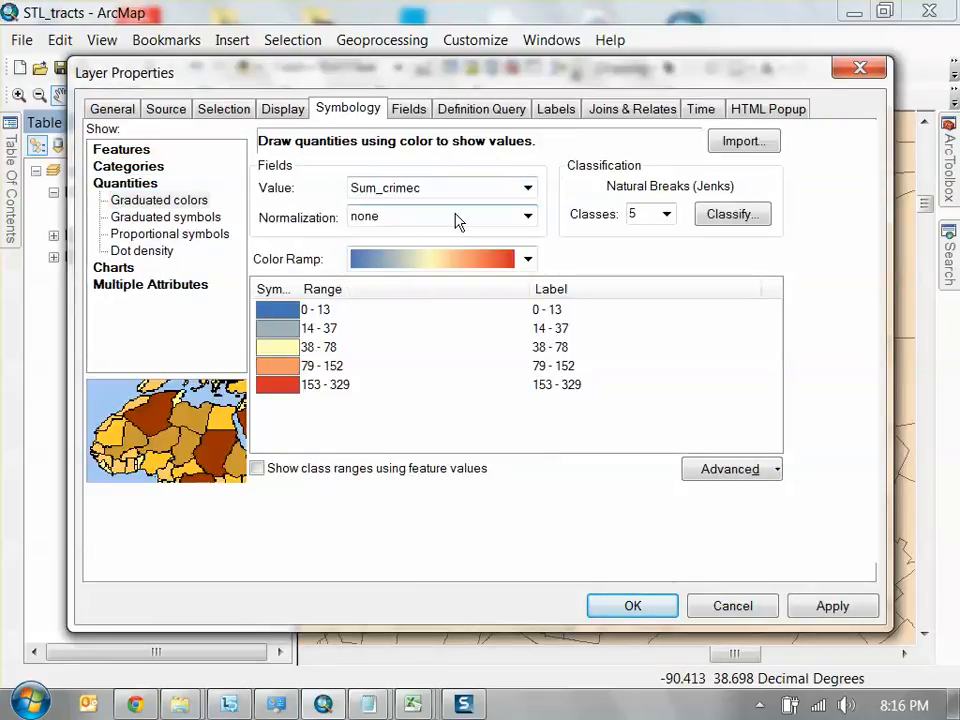
Normalize the graduated colors by AREA, set 10 classes, and apply the symbology to the layer
left_click(455, 218)
left_click_drag(525, 268, 516, 555)
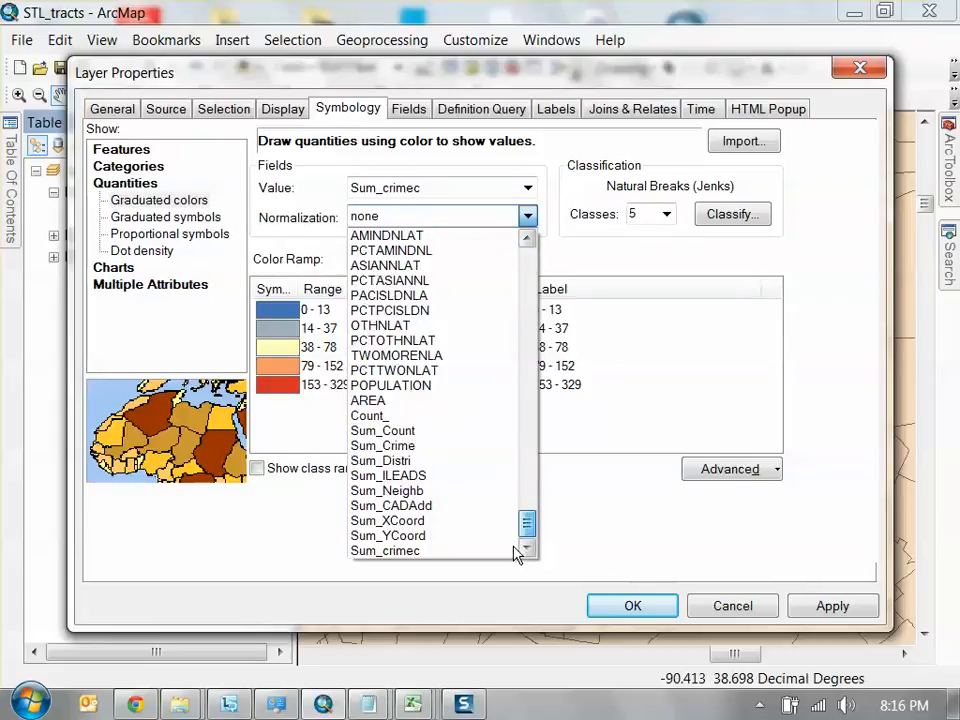
left_click(400, 402)
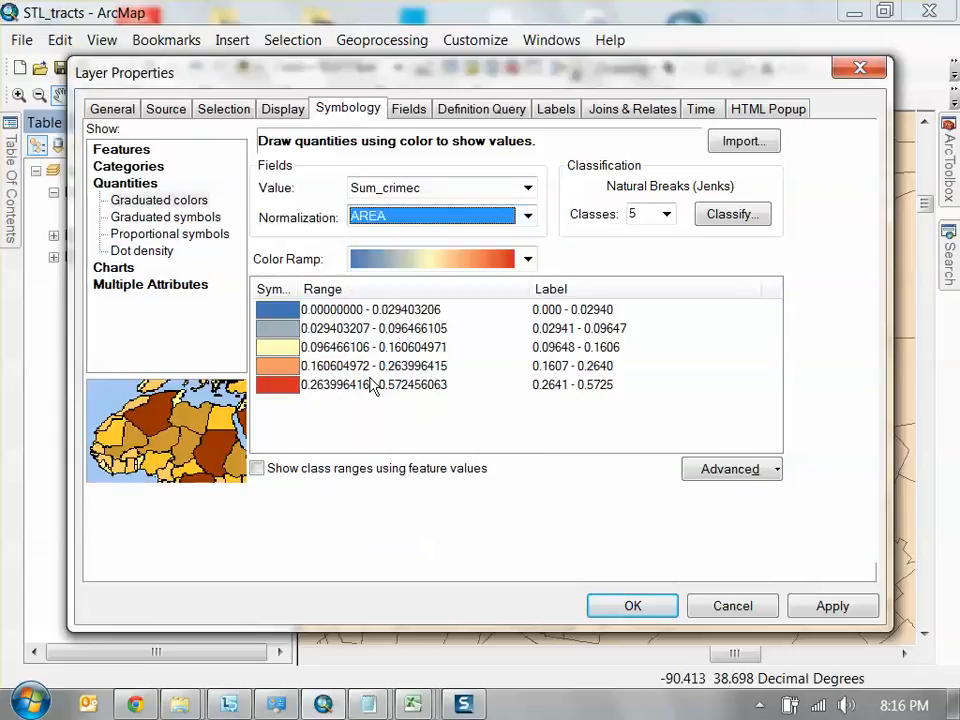
left_click(665, 214)
left_click(639, 340)
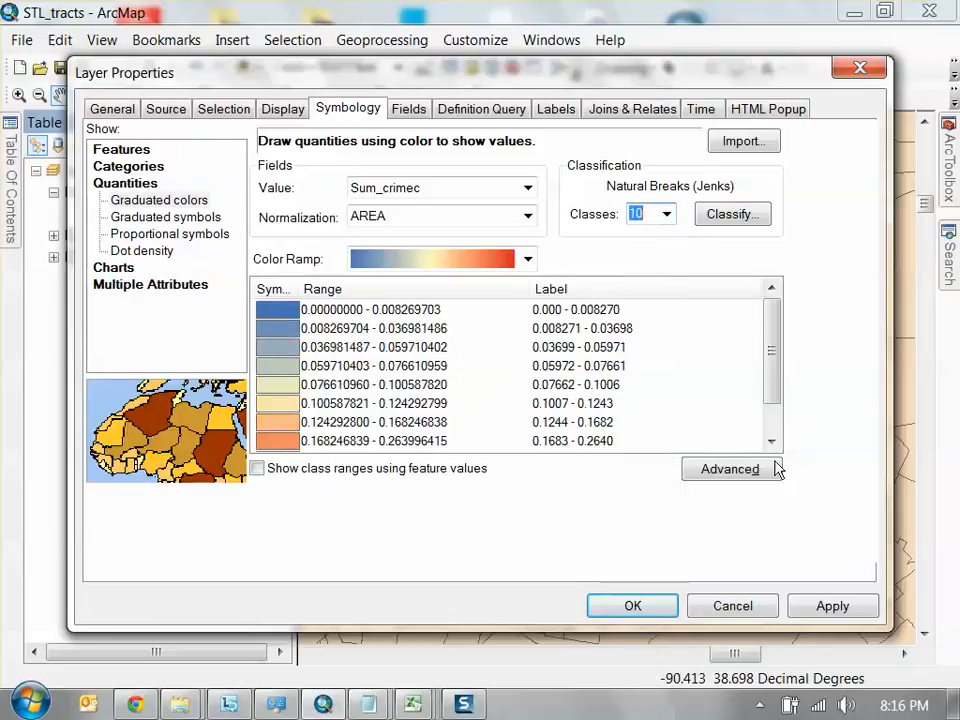
left_click(820, 614)
left_click(648, 609)
Examine the pattern of crimes per area across the St. Louis tracts, both citywide and close up around the western and central tracts
scroll(637, 415, "down", 2)
scroll(638, 413, "up", 4)
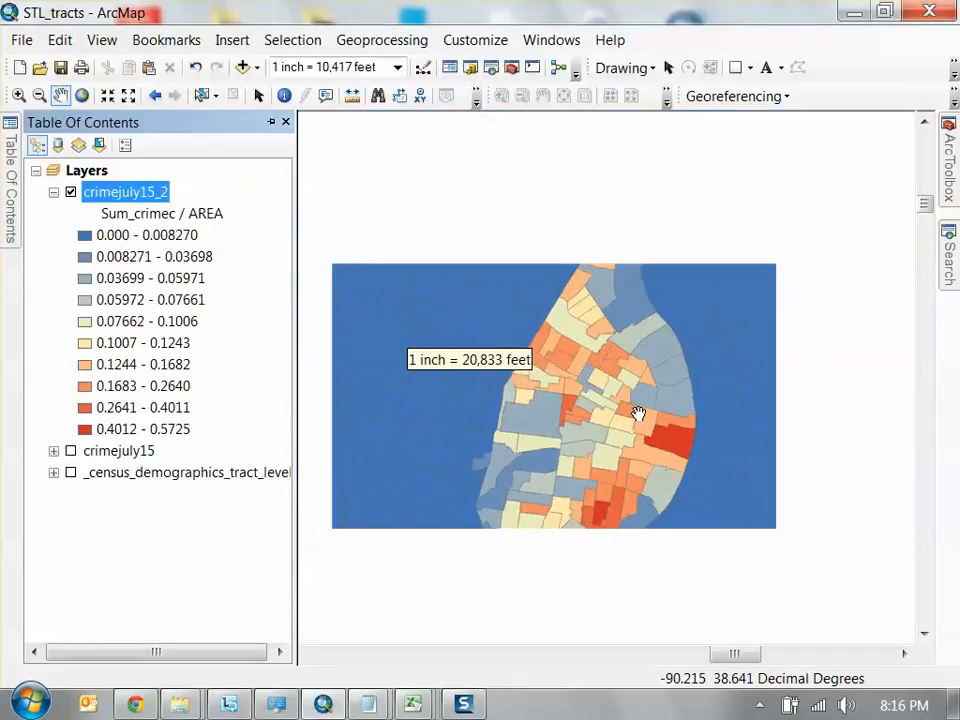
scroll(637, 413, "up", 1)
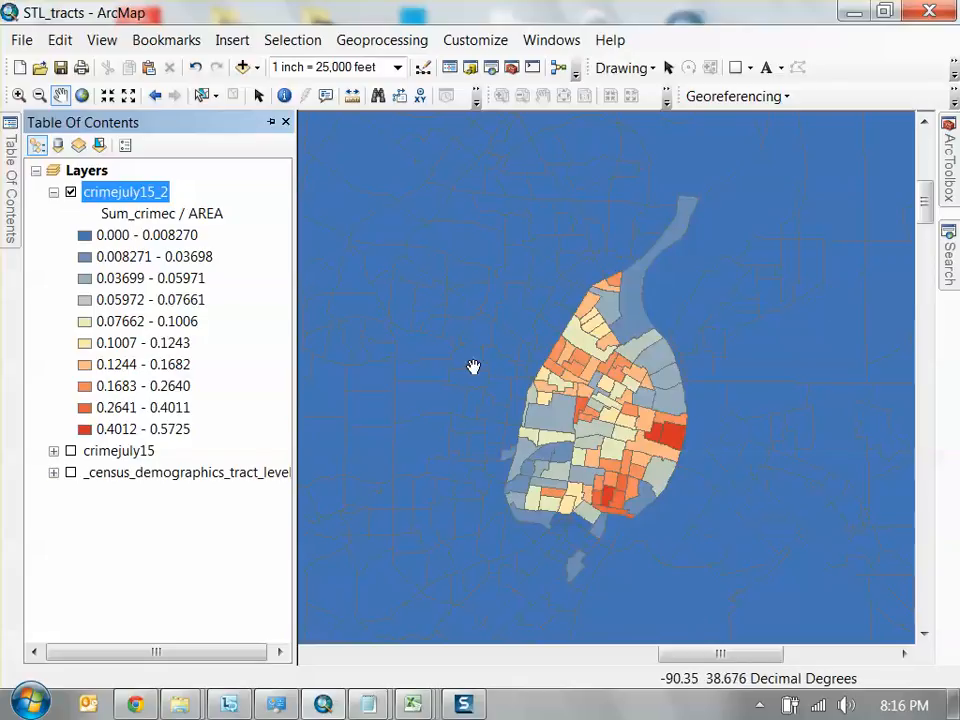
scroll(473, 367, "down", 1)
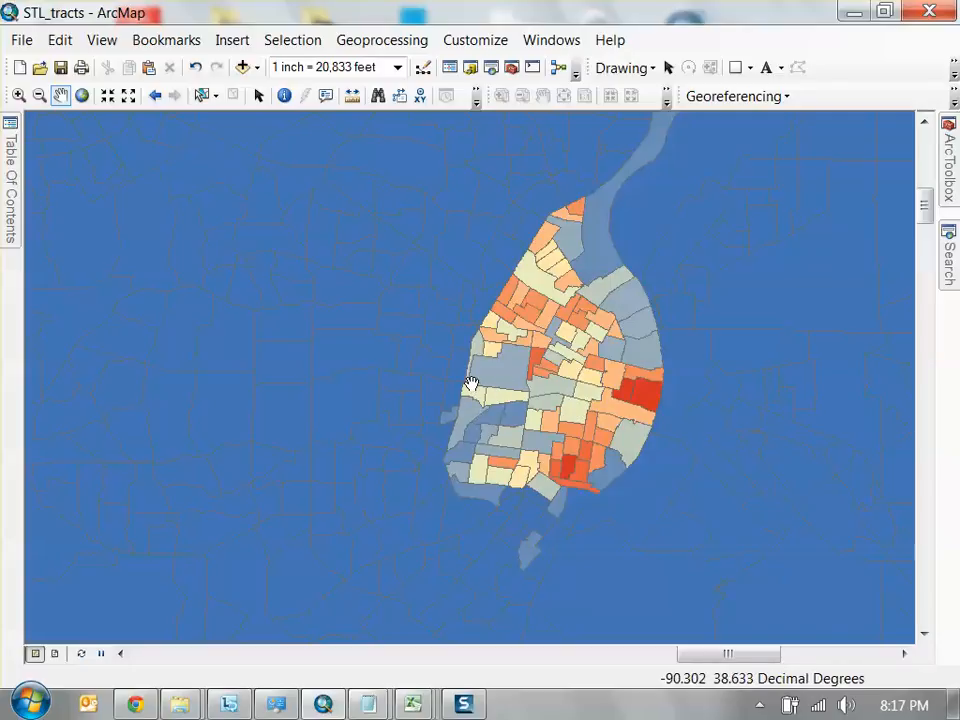
scroll(519, 379, "up", 5)
scroll(521, 377, "up", 5)
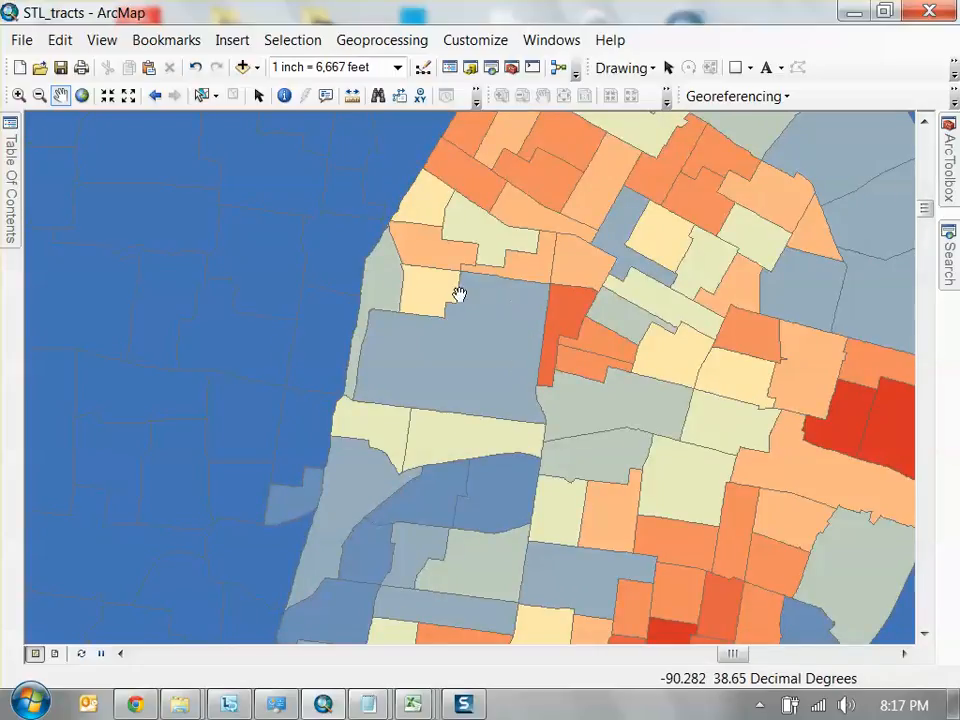
scroll(590, 378, "up", 5)
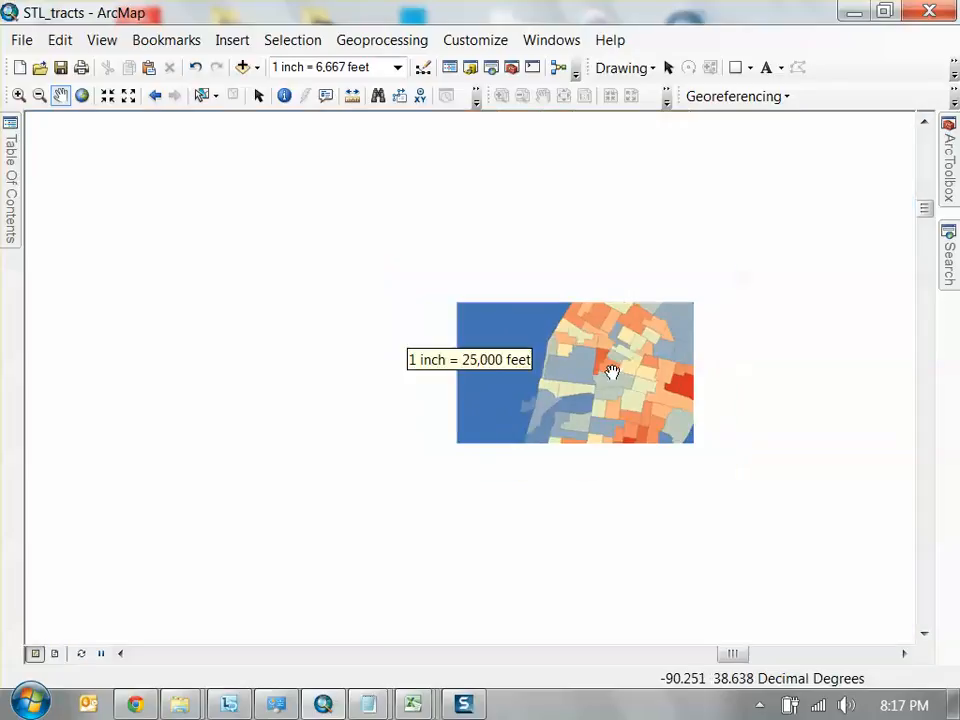